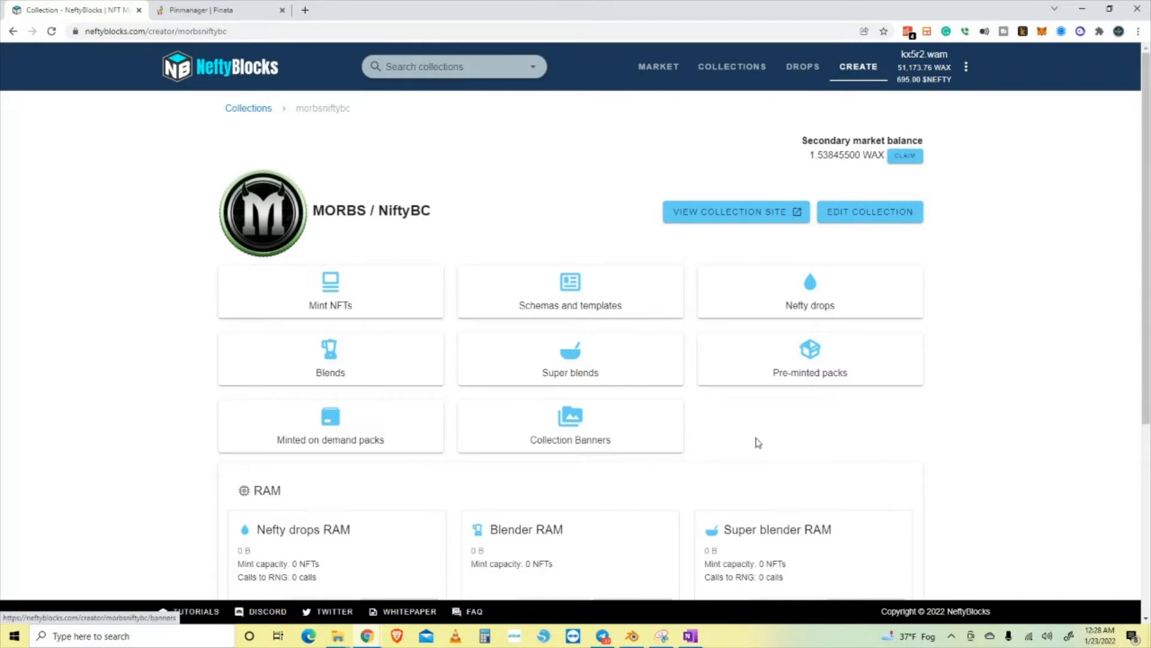
Open the collection's schemas and templates and start creating a new schema
{"action": "left_click", "coordinate": [388, 295]}
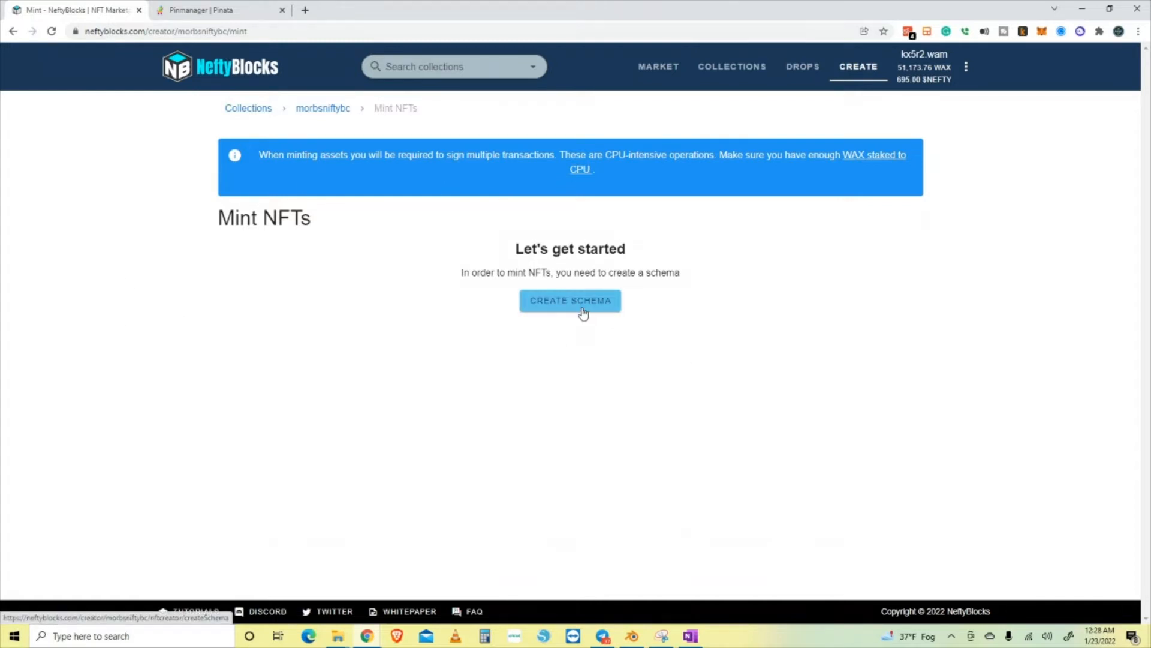
{"action": "left_click", "coordinate": [13, 31]}
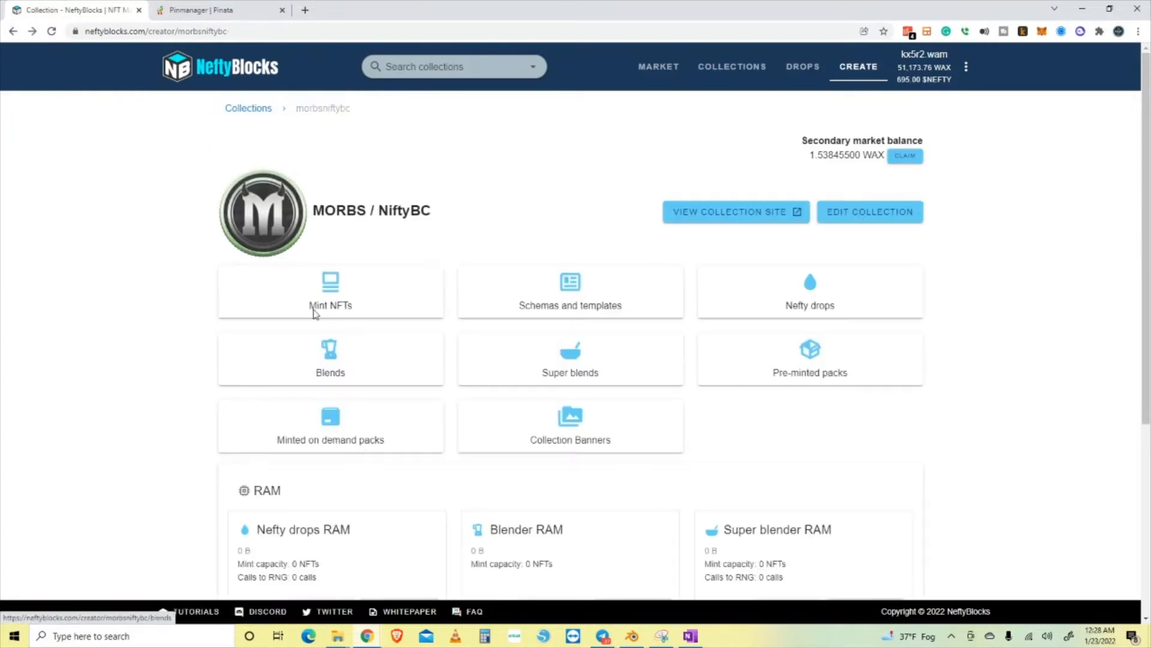
{"action": "left_click", "coordinate": [602, 296]}
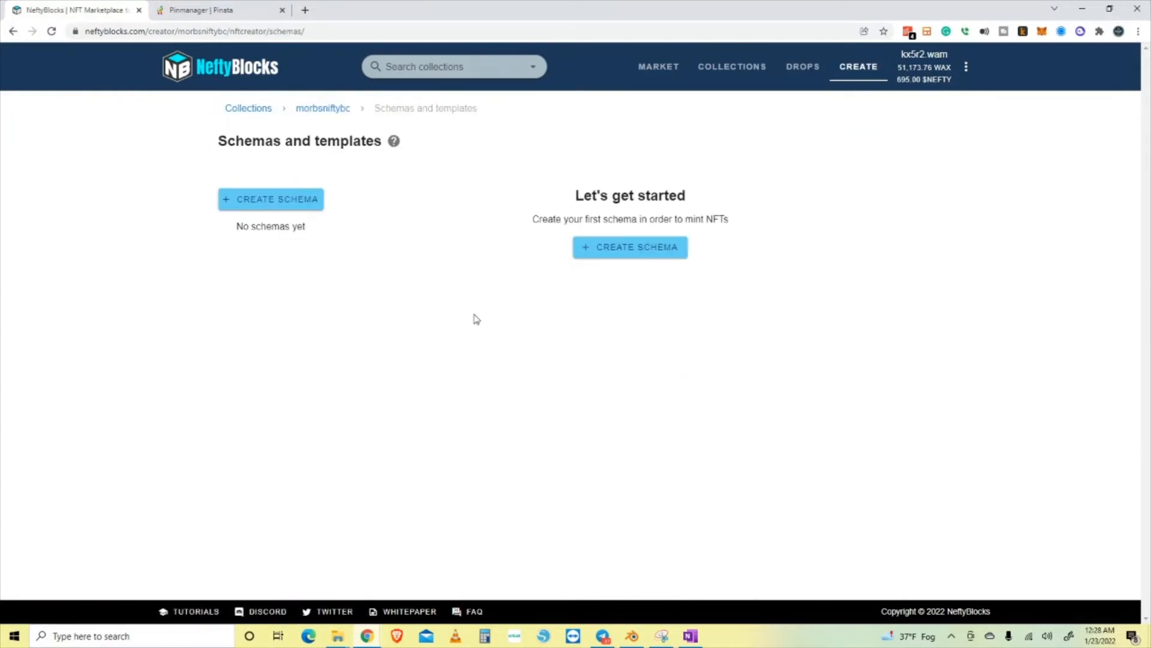
{"action": "left_click", "coordinate": [634, 252]}
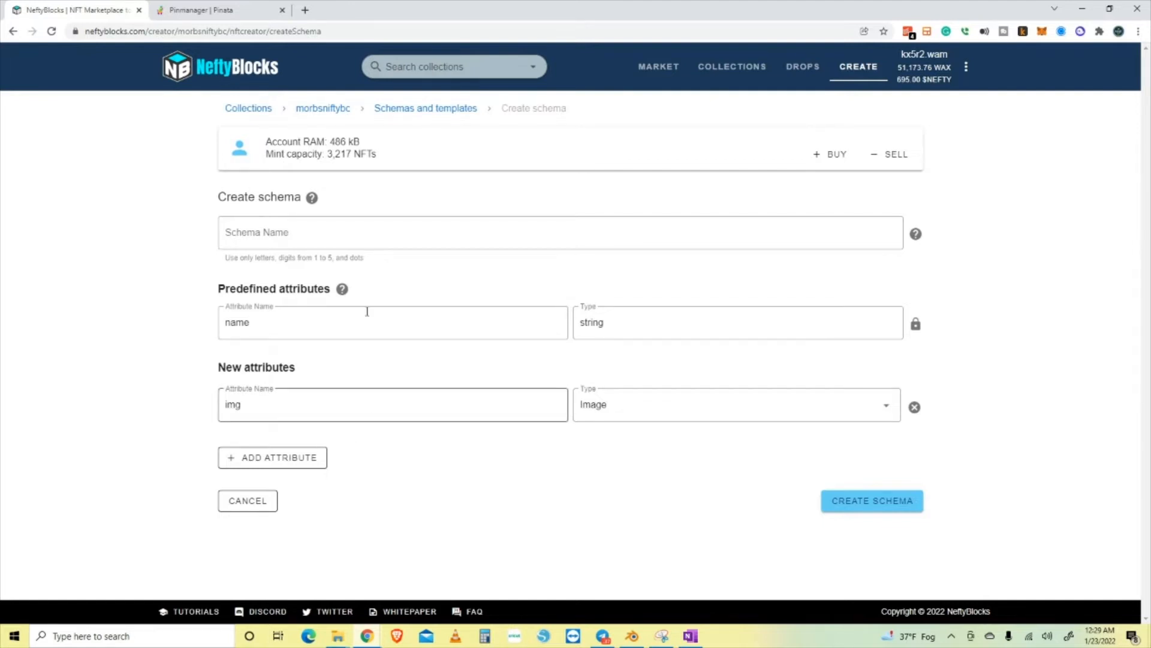
{"action": "left_click", "coordinate": [305, 232]}
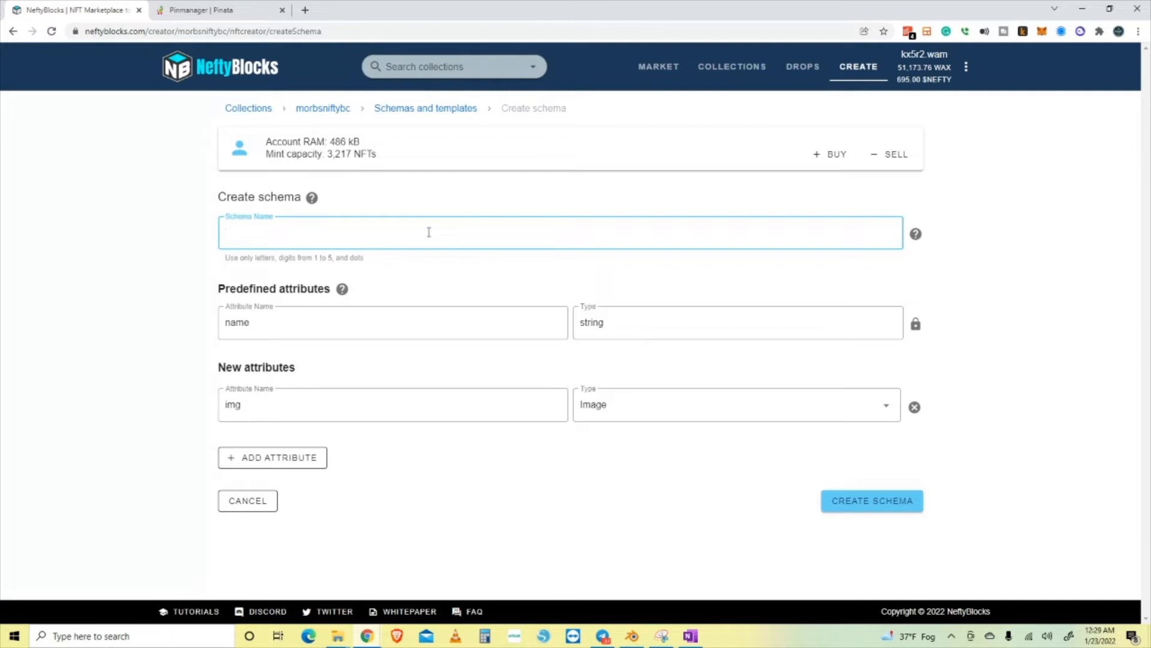
{"action": "type", "text": "M.O."}
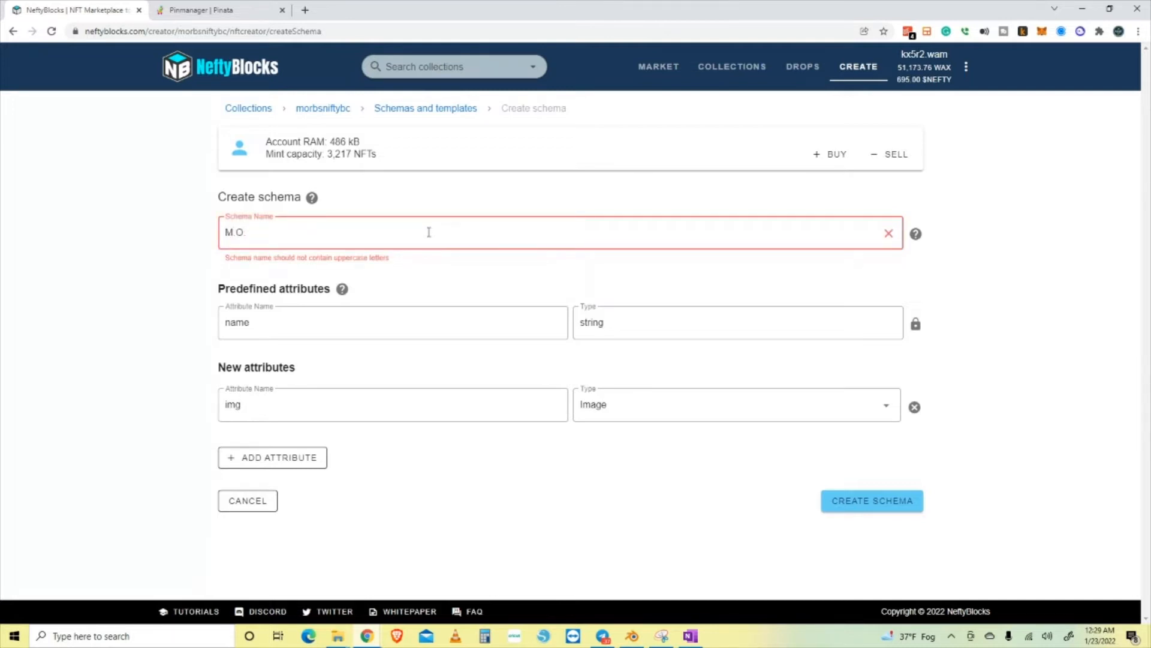
{"action": "type", "text": "R."}
{"action": "key", "text": "BackSpace"}
{"action": "key", "text": "BackSpace"}
{"action": "key", "text": "BackSpace"}
{"action": "key", "text": "BackSpace"}
{"action": "key", "text": "BackSpace"}
{"action": "key", "text": "BackSpace"}
Name the schema morbsverse and choose Image as the img attribute's type
{"action": "type", "text": "morbs"}
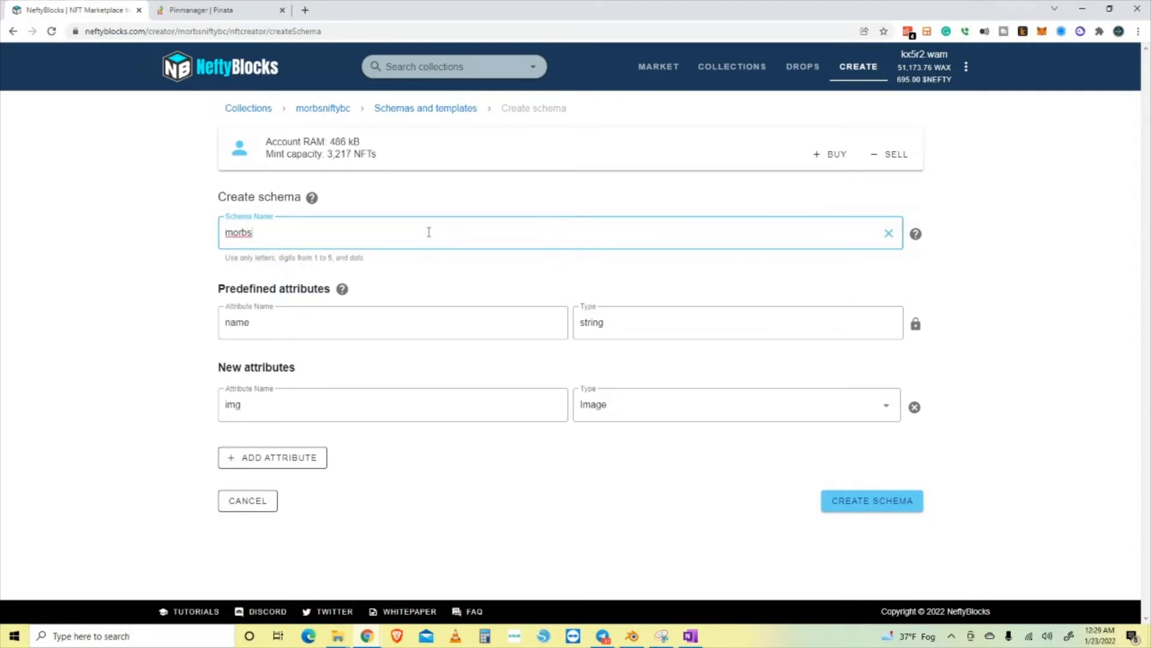
{"action": "type", "text": "verse"}
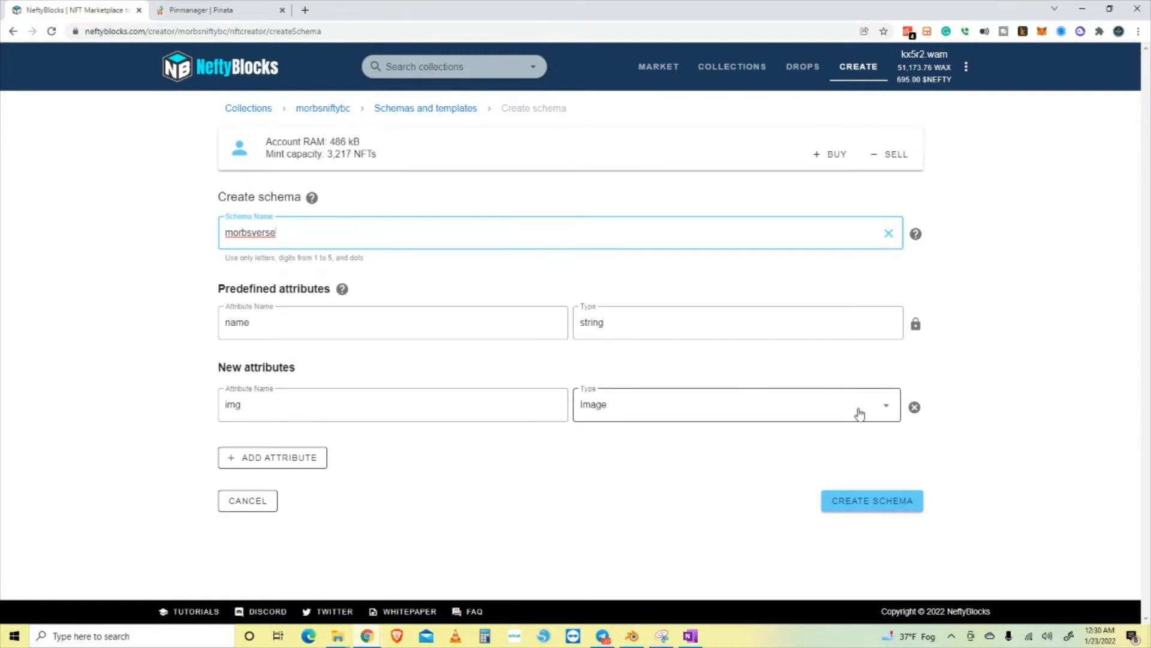
{"action": "left_click", "coordinate": [881, 411]}
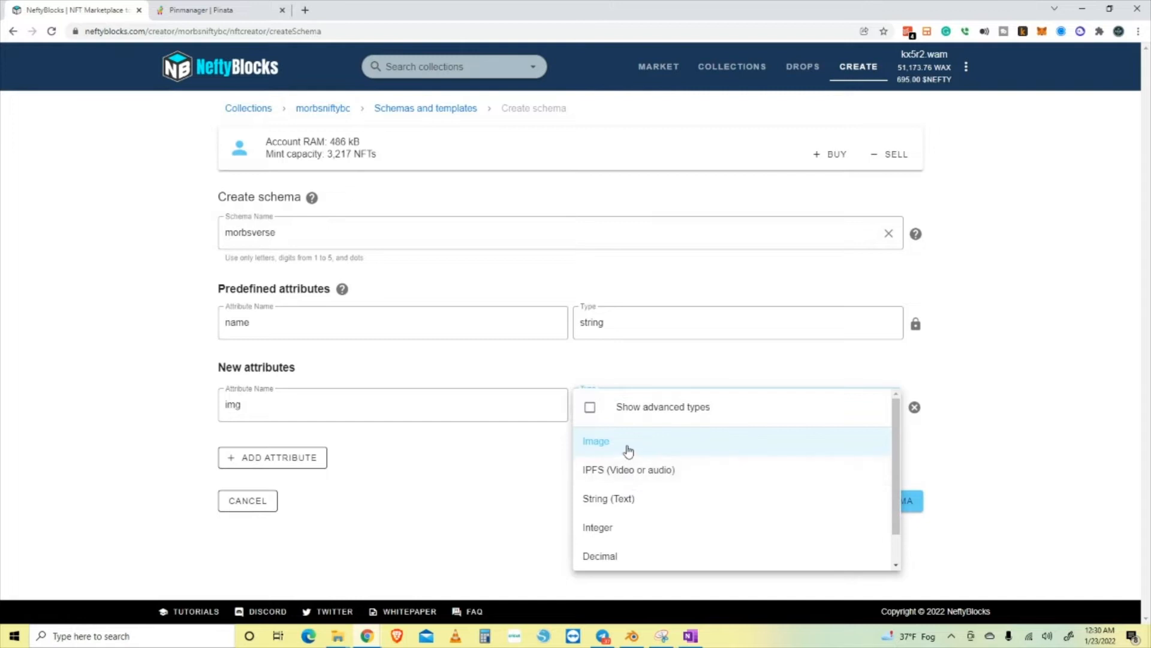
{"action": "left_click", "coordinate": [625, 451]}
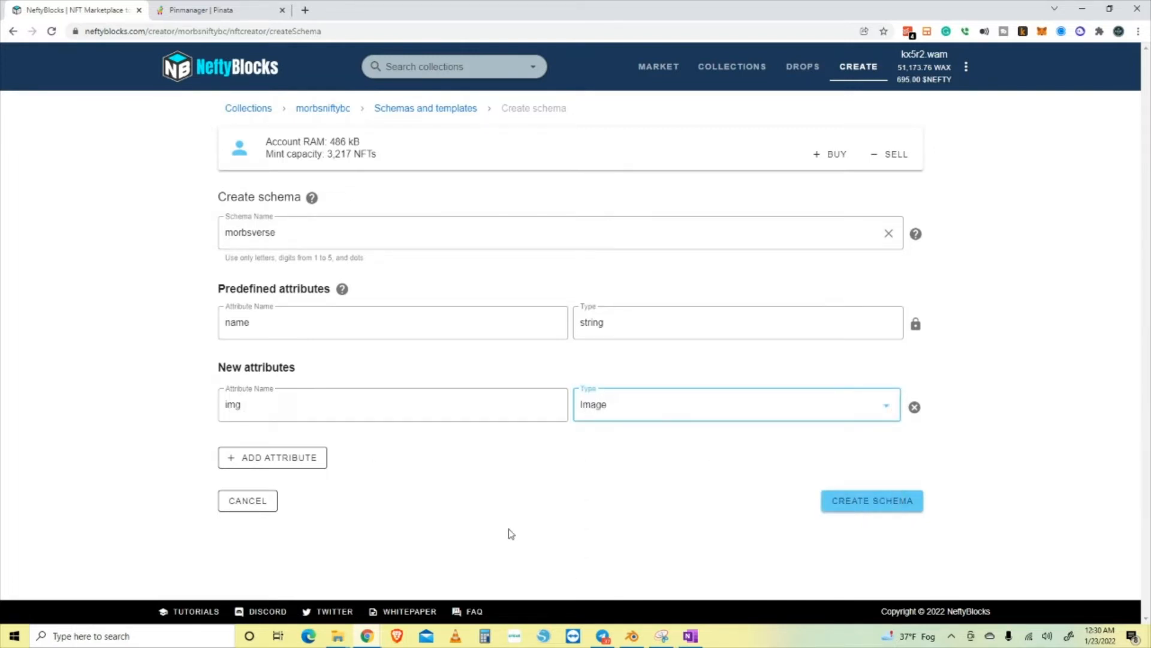
Add an attribute named video with the type IPFS (Video or audio)
{"action": "left_click", "coordinate": [266, 465]}
{"action": "left_click", "coordinate": [416, 453]}
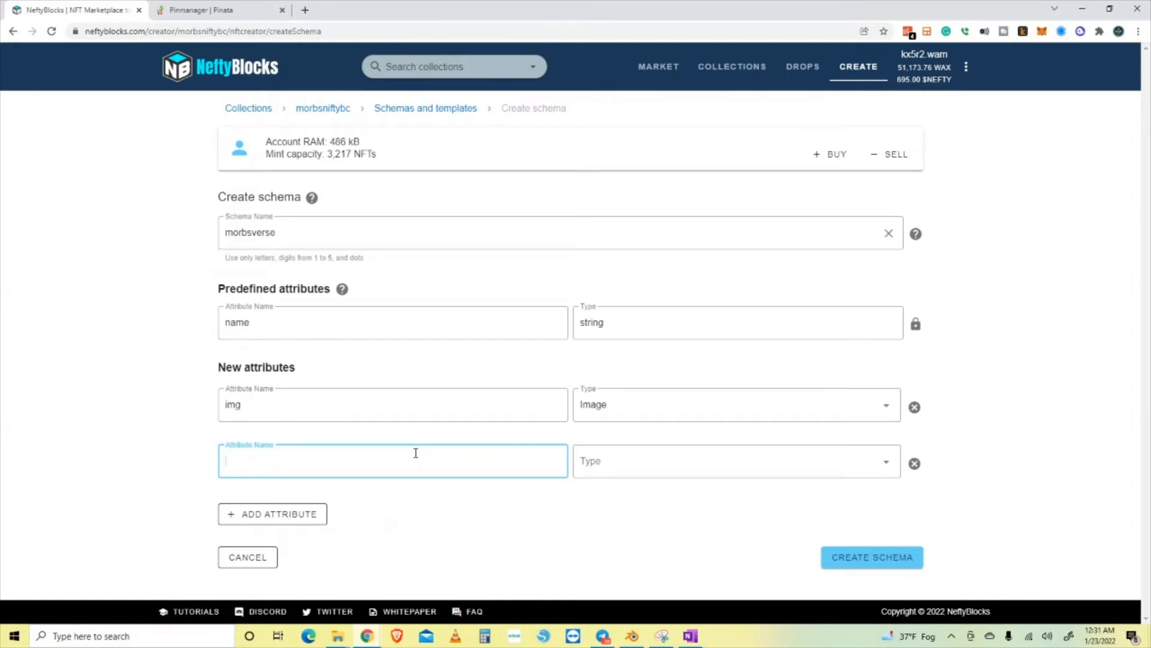
{"action": "type", "text": "video"}
{"action": "left_click", "coordinate": [863, 468]}
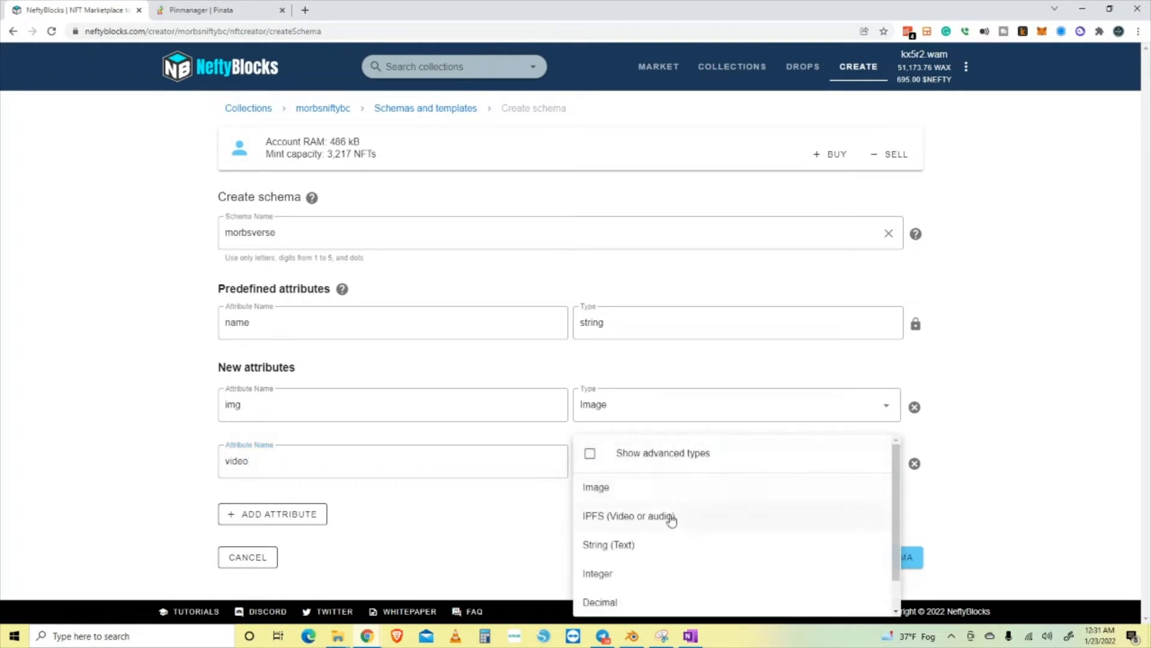
{"action": "left_click", "coordinate": [660, 523]}
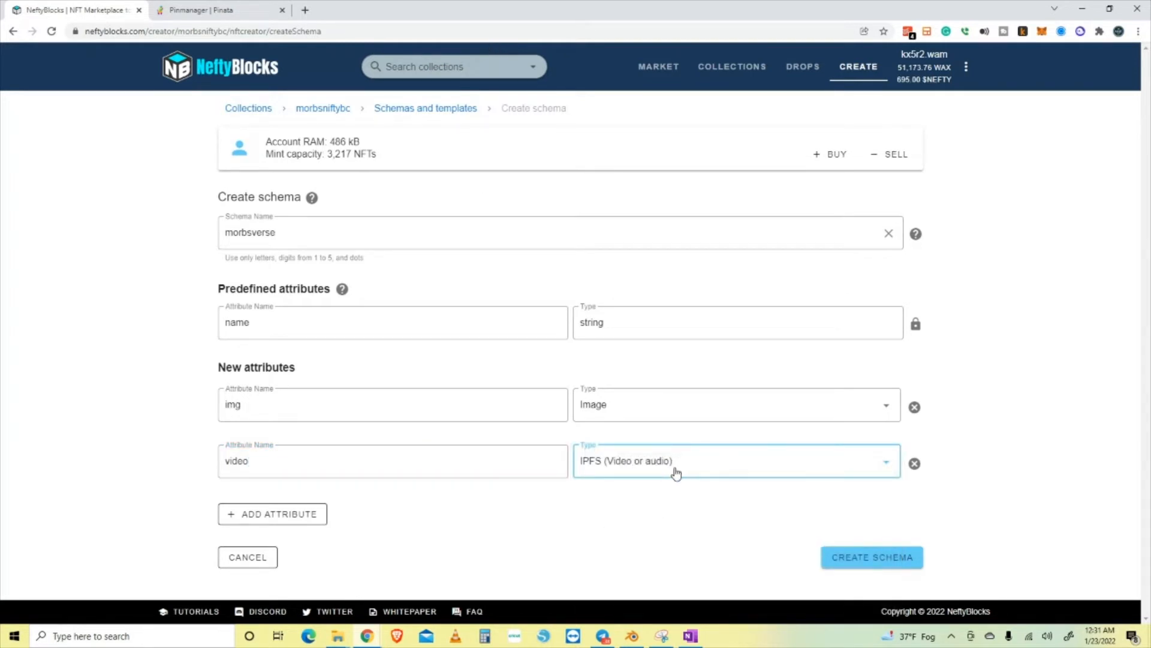
Add an attribute named description with the type String (Text)
{"action": "left_click", "coordinate": [285, 516]}
{"action": "left_click", "coordinate": [294, 514]}
{"action": "type", "text": "de"}
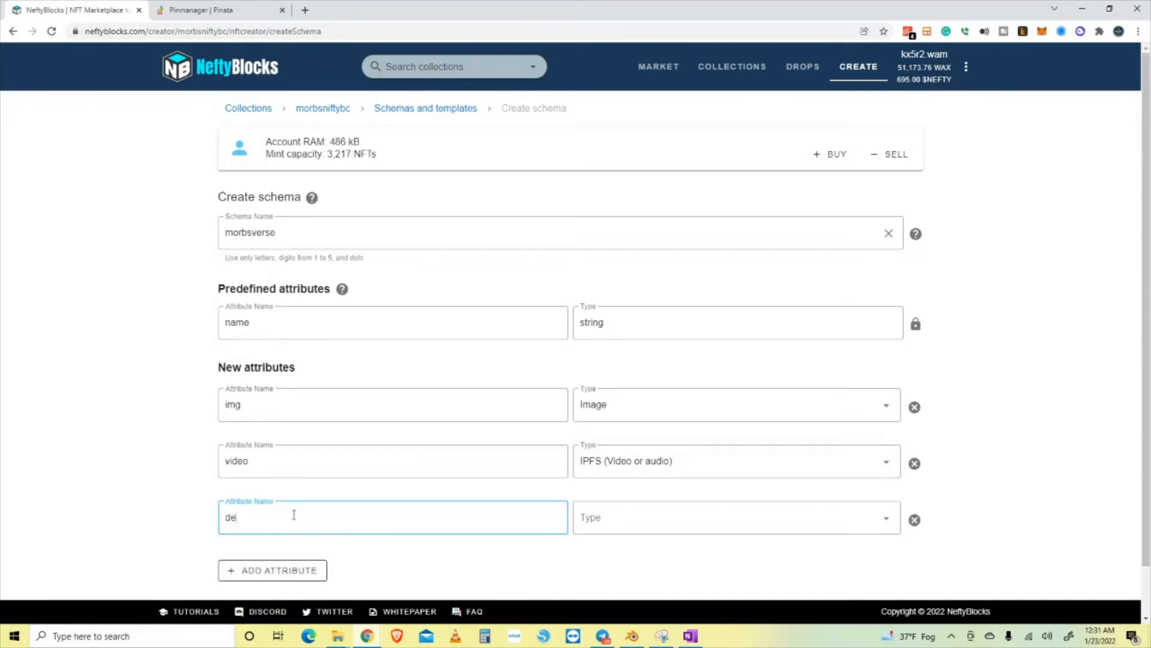
{"action": "type", "text": "scription"}
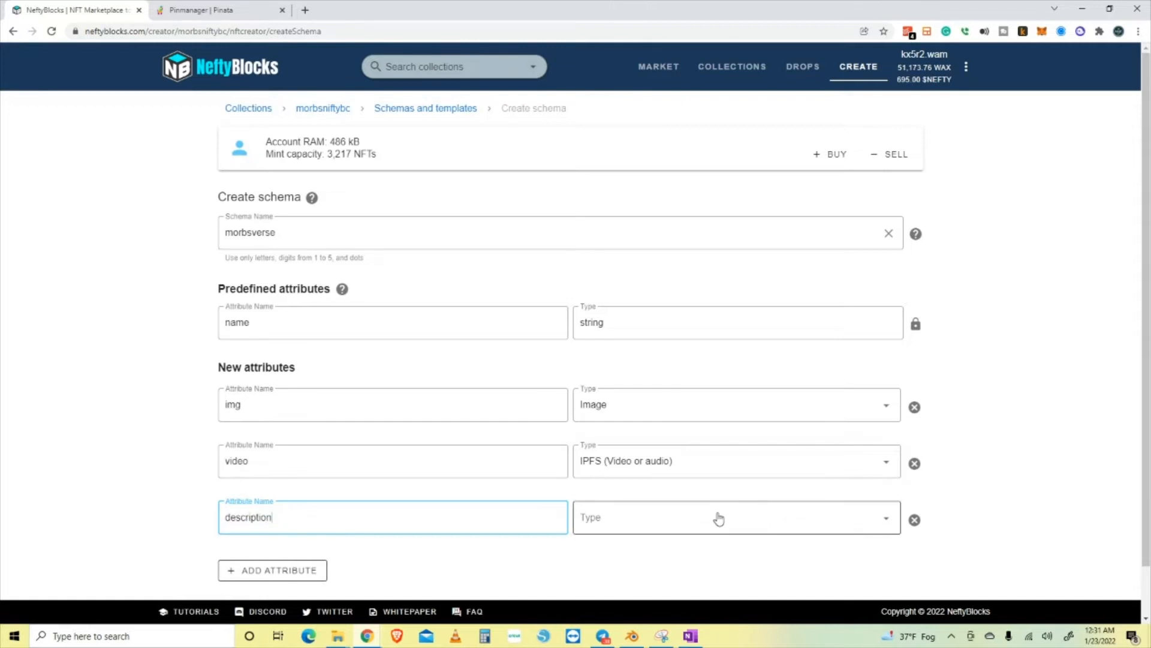
{"action": "left_click", "coordinate": [756, 519]}
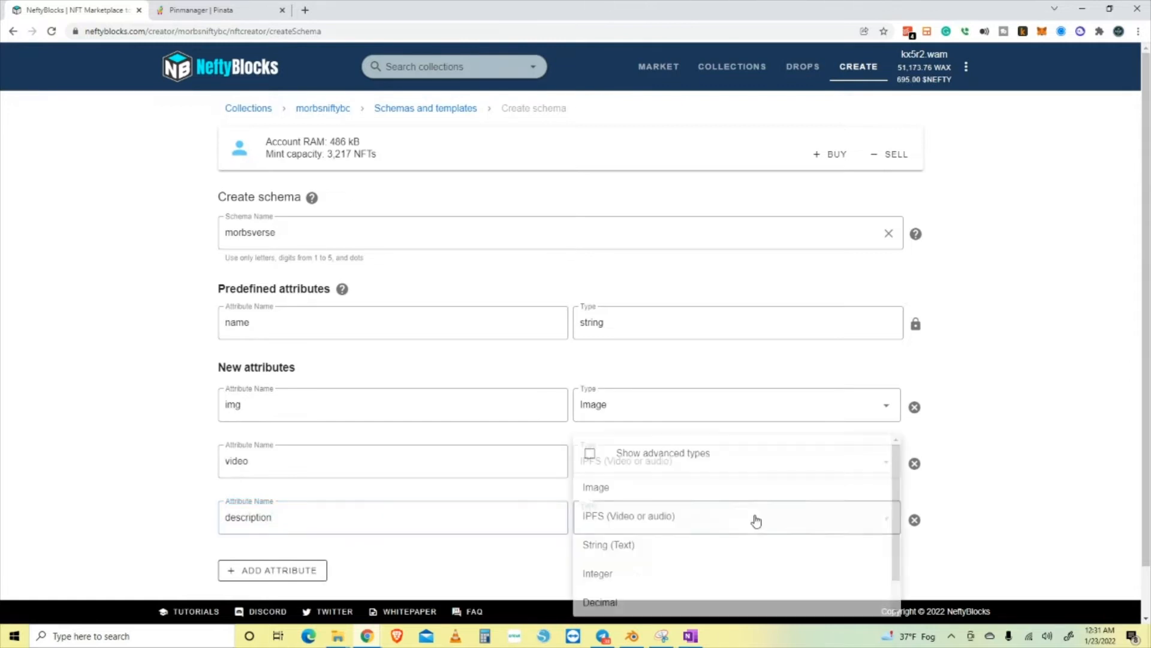
{"action": "left_click", "coordinate": [609, 547]}
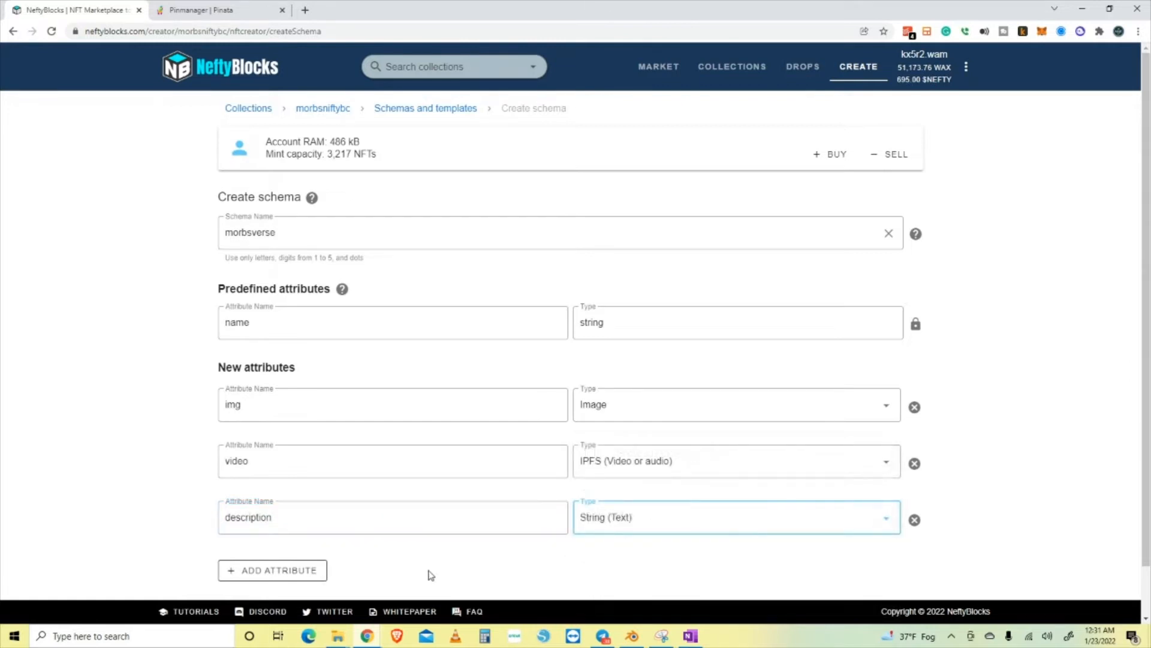
Add an attribute named AR Asset with the type Image
{"action": "left_click", "coordinate": [289, 573]}
{"action": "left_click", "coordinate": [289, 573]}
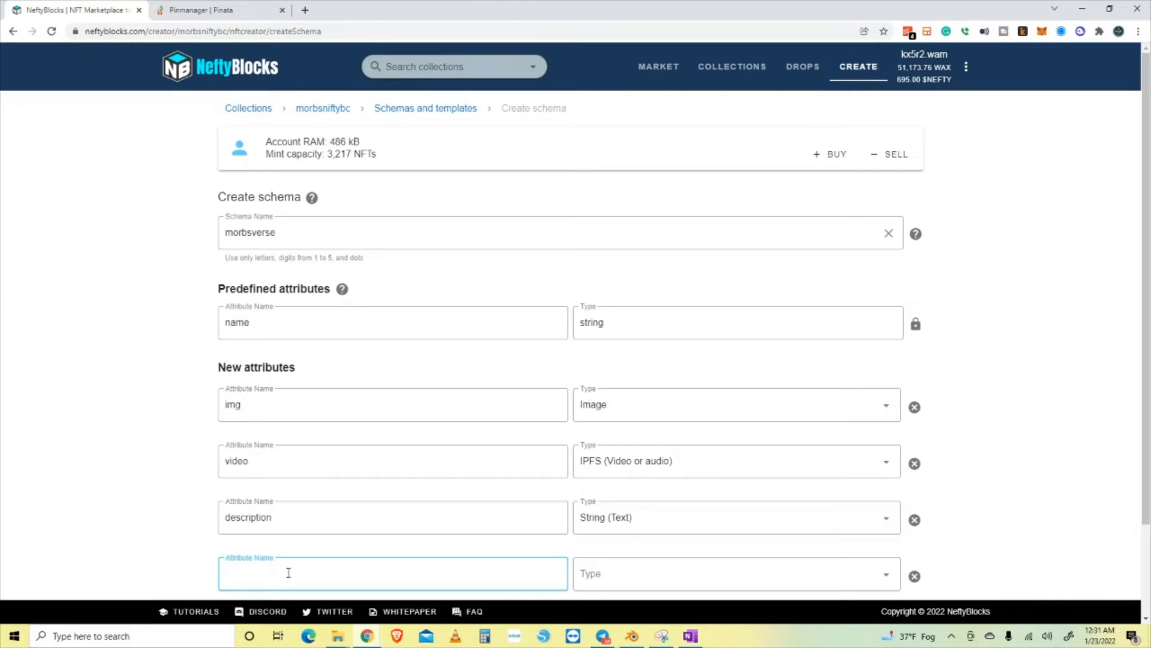
{"action": "type", "text": "AR Asset"}
{"action": "scroll", "coordinate": [243, 571], "scroll_direction": "down", "scroll_amount": 2}
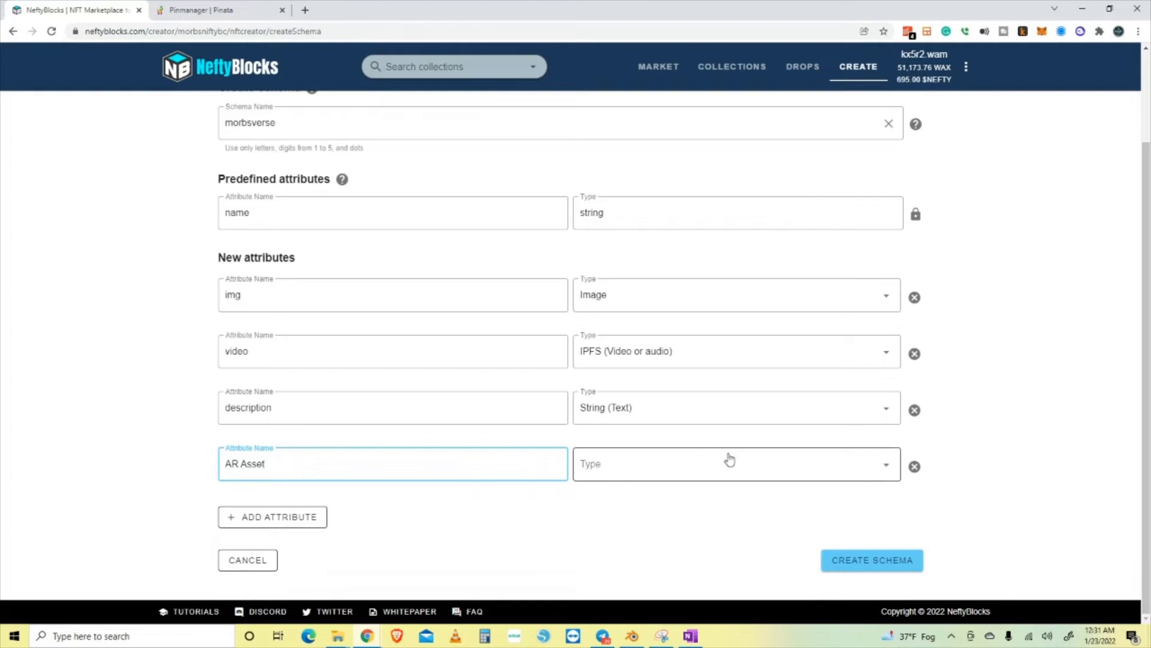
{"action": "left_click", "coordinate": [789, 470]}
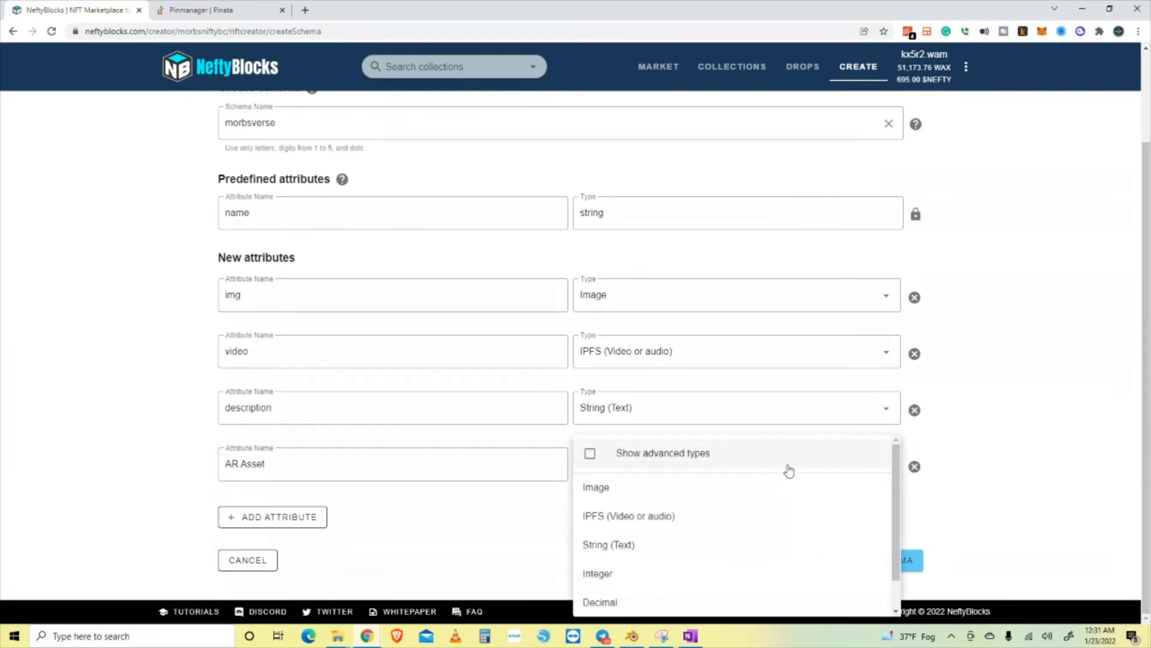
{"action": "left_click", "coordinate": [670, 497]}
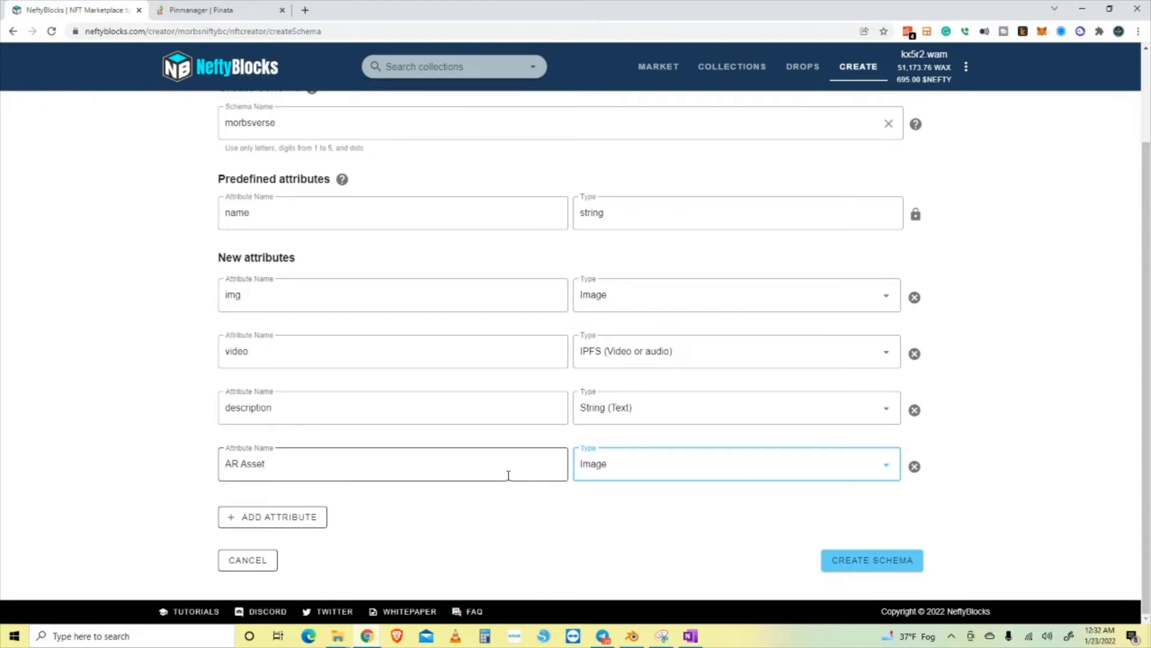
Add an attribute named rarity with the type String (Text), and change the AR attribute's name to AR asset
{"action": "left_click", "coordinate": [281, 516]}
{"action": "left_click", "coordinate": [347, 524]}
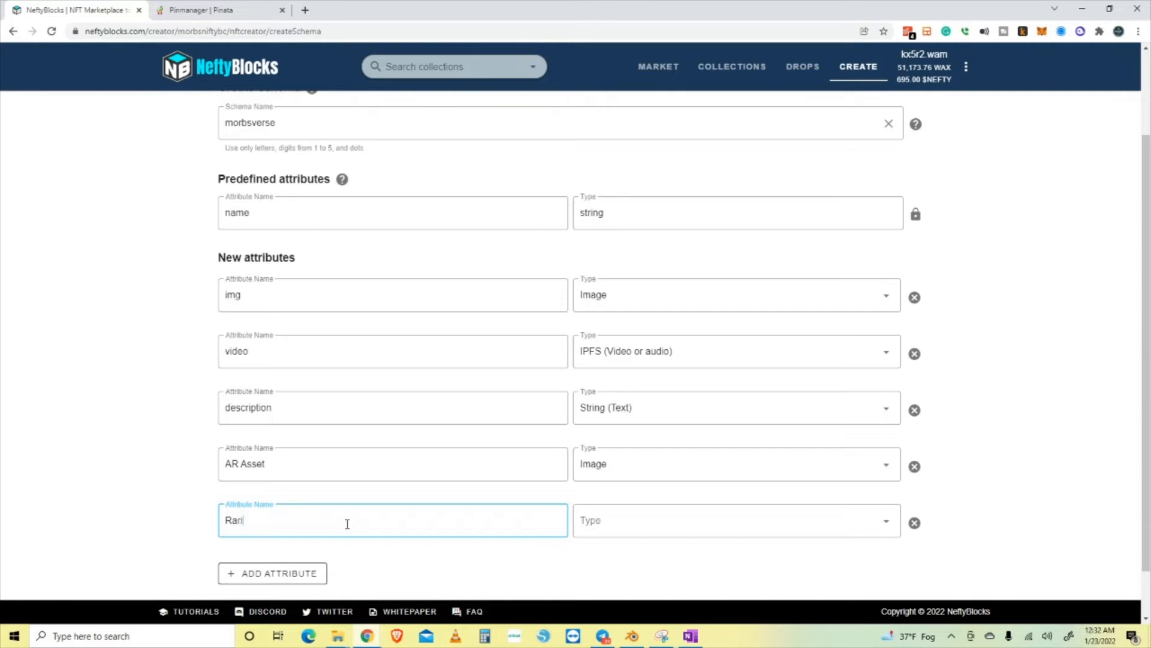
{"action": "type", "text": "Rarity"}
{"action": "left_click_drag", "start_coordinate": [291, 521], "coordinate": [180, 524]}
{"action": "type", "text": "r"}
{"action": "left_click", "coordinate": [247, 465]}
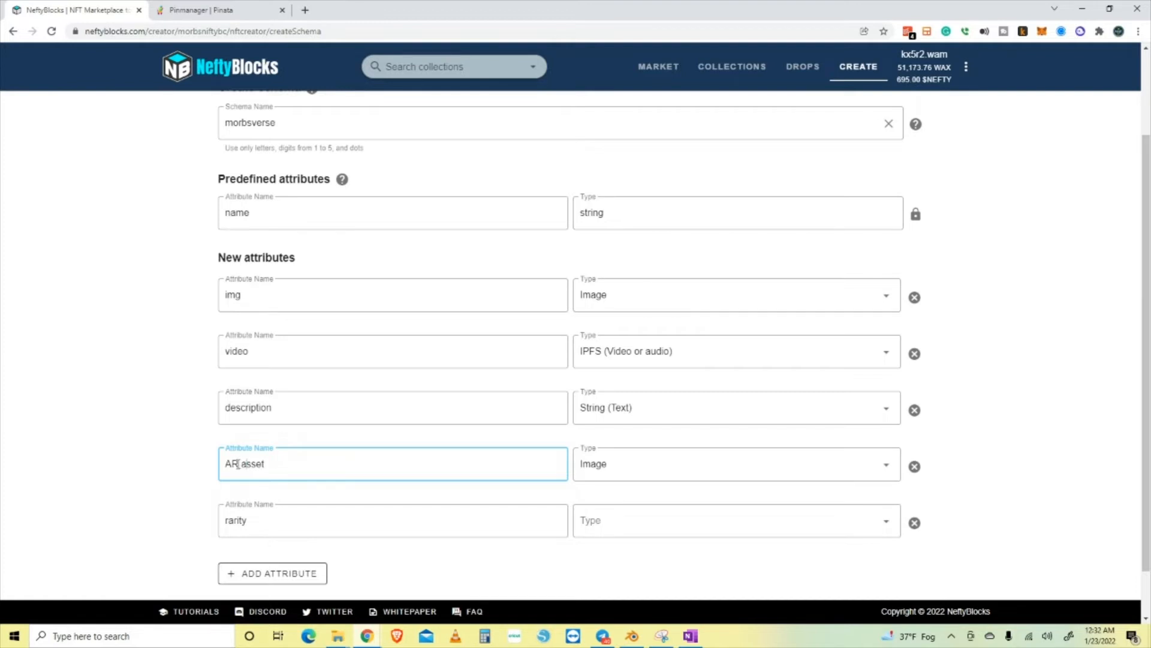
{"action": "left_click", "coordinate": [620, 526]}
{"action": "left_click", "coordinate": [625, 555]}
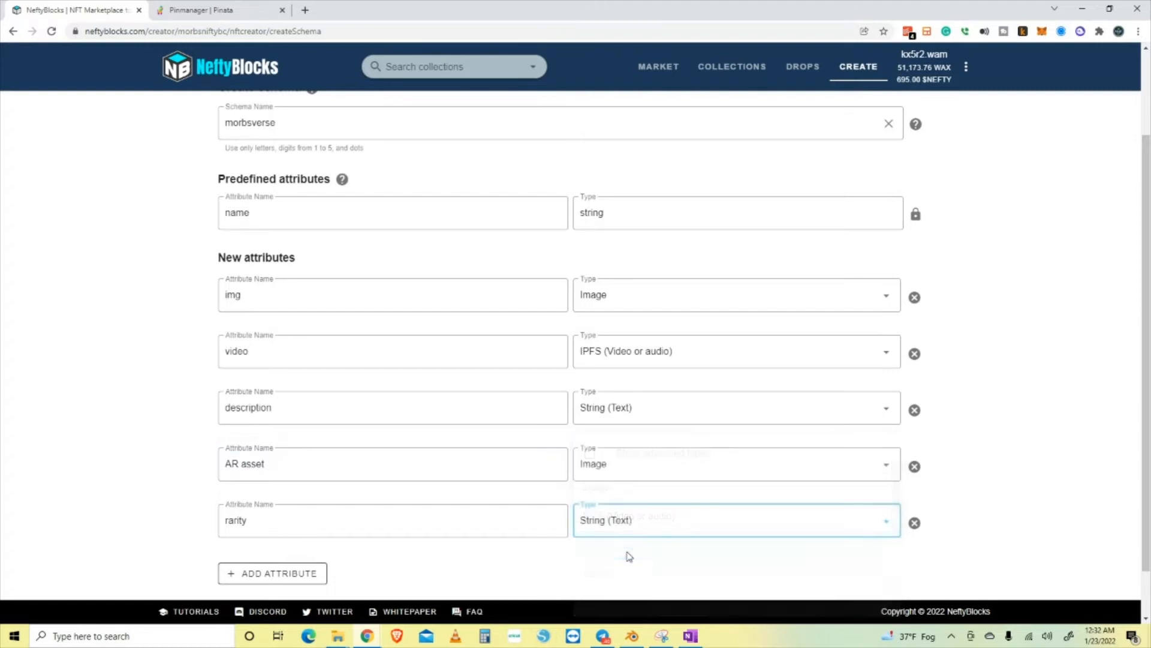
Add an attribute named series with the type String (Text)
{"action": "left_click", "coordinate": [247, 571]}
{"action": "left_click", "coordinate": [303, 571]}
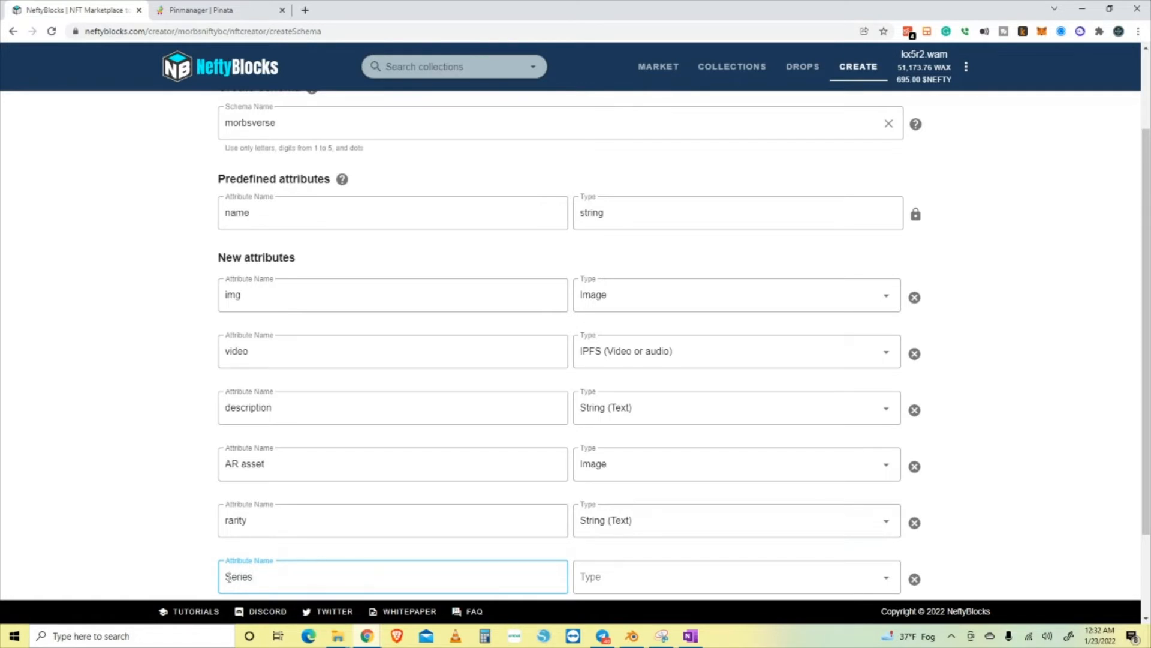
{"action": "type", "text": "s"}
{"action": "left_click", "coordinate": [653, 588]}
{"action": "left_click", "coordinate": [617, 547]}
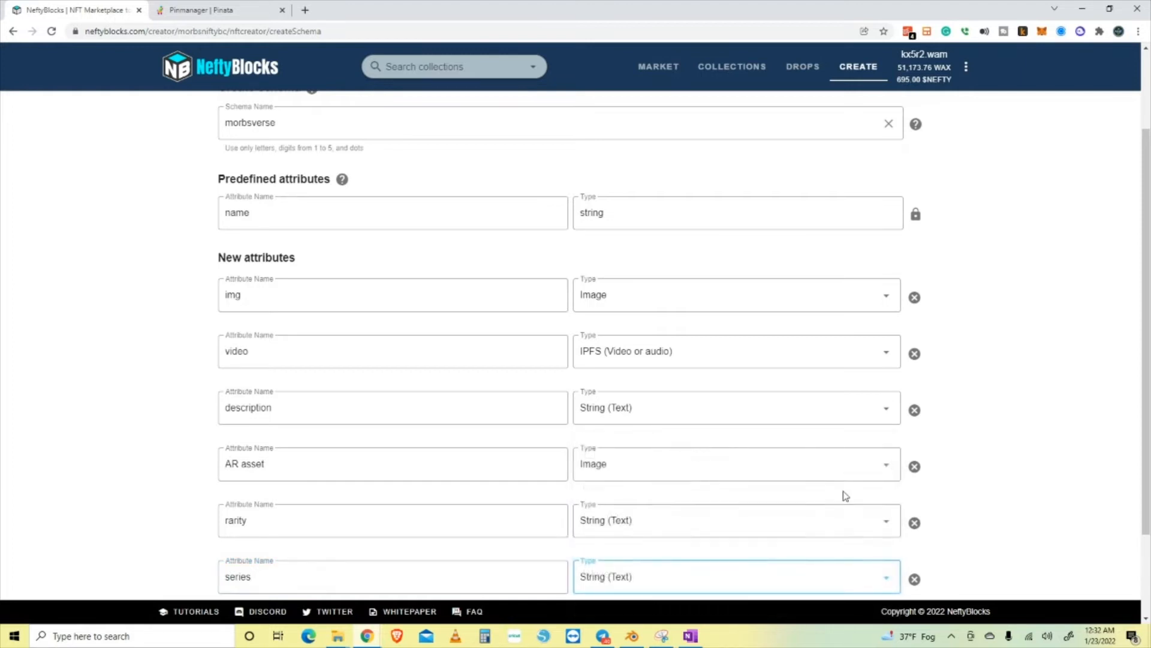
Rename the AR asset attribute as backimg
{"action": "scroll", "coordinate": [864, 489], "scroll_direction": "down", "scroll_amount": 2}
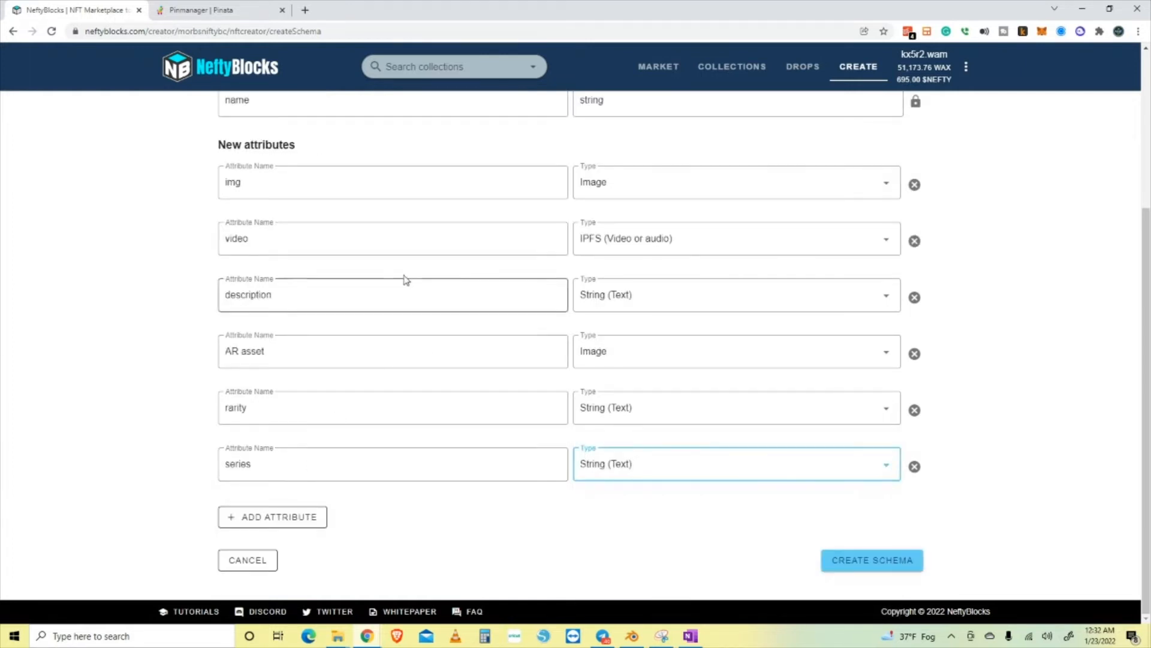
{"action": "scroll", "coordinate": [398, 278], "scroll_direction": "up", "scroll_amount": 2}
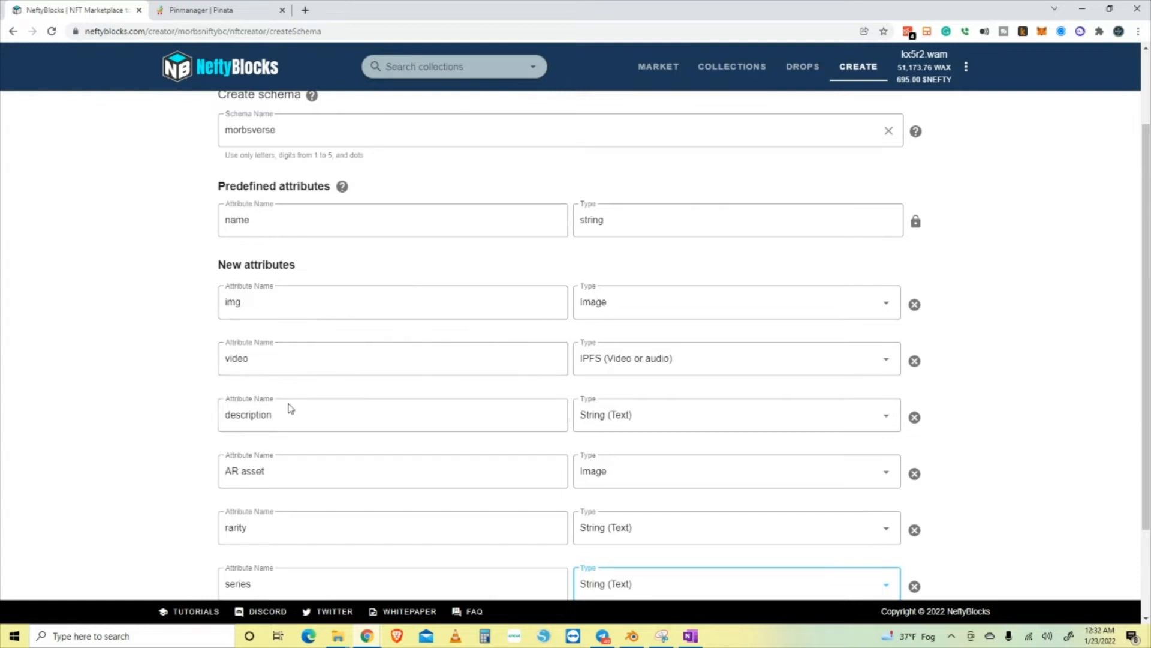
{"action": "scroll", "coordinate": [342, 468], "scroll_direction": "down", "scroll_amount": 1}
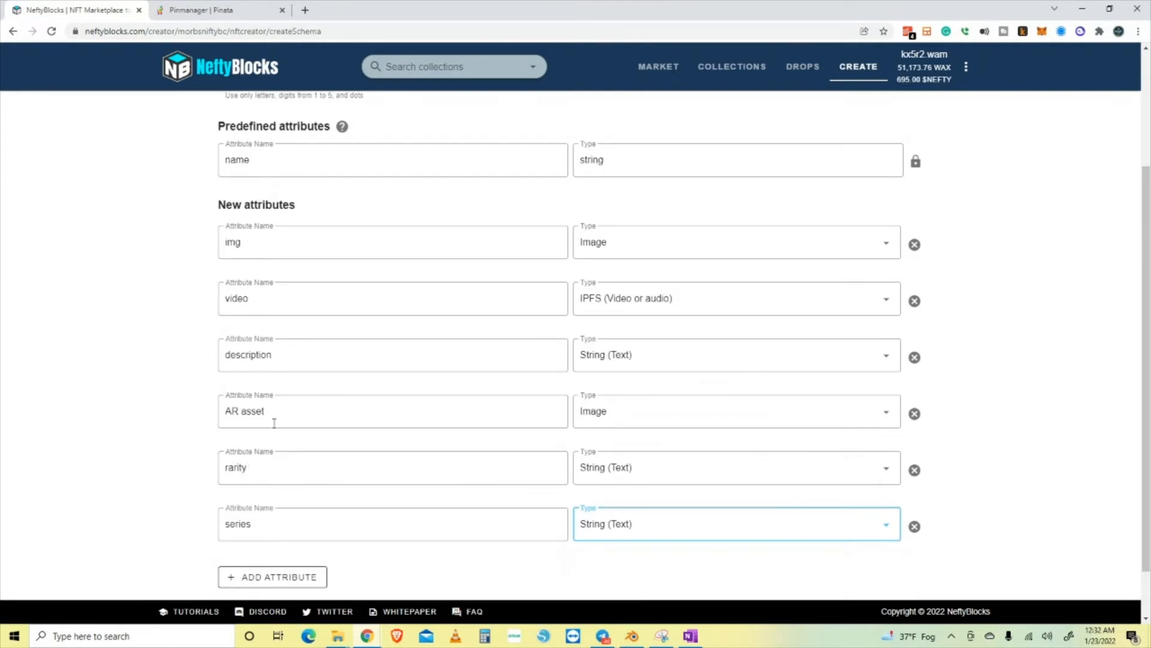
{"action": "left_click_drag", "start_coordinate": [280, 411], "coordinate": [204, 417]}
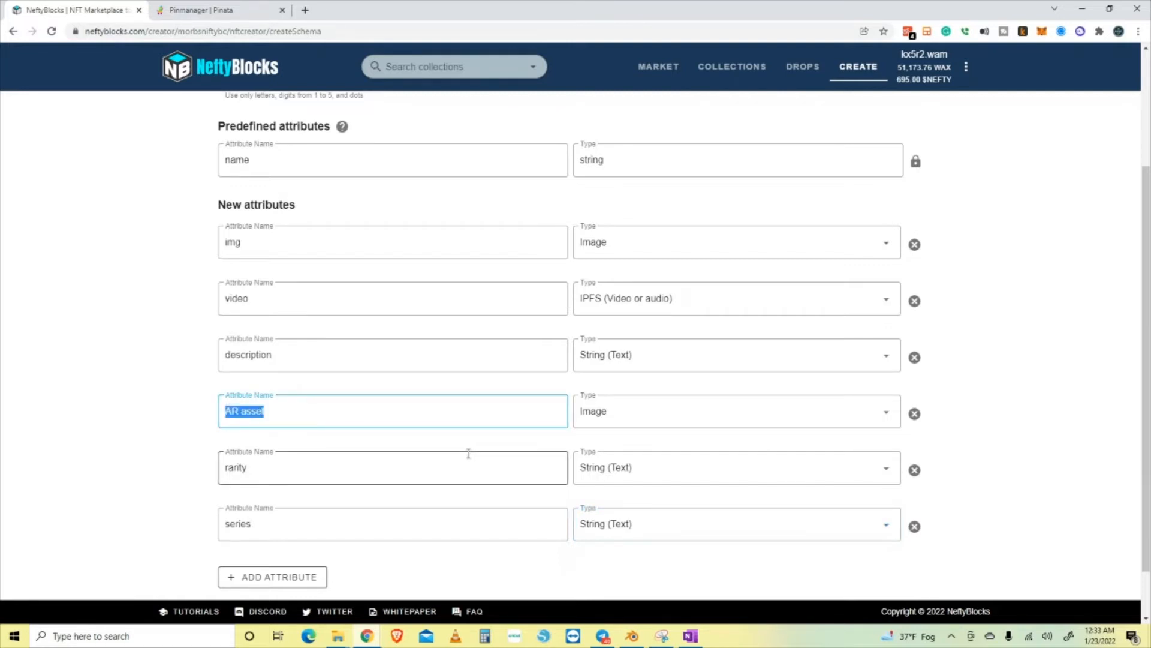
{"action": "type", "text": "backimg"}
{"action": "left_click", "coordinate": [17, 352]}
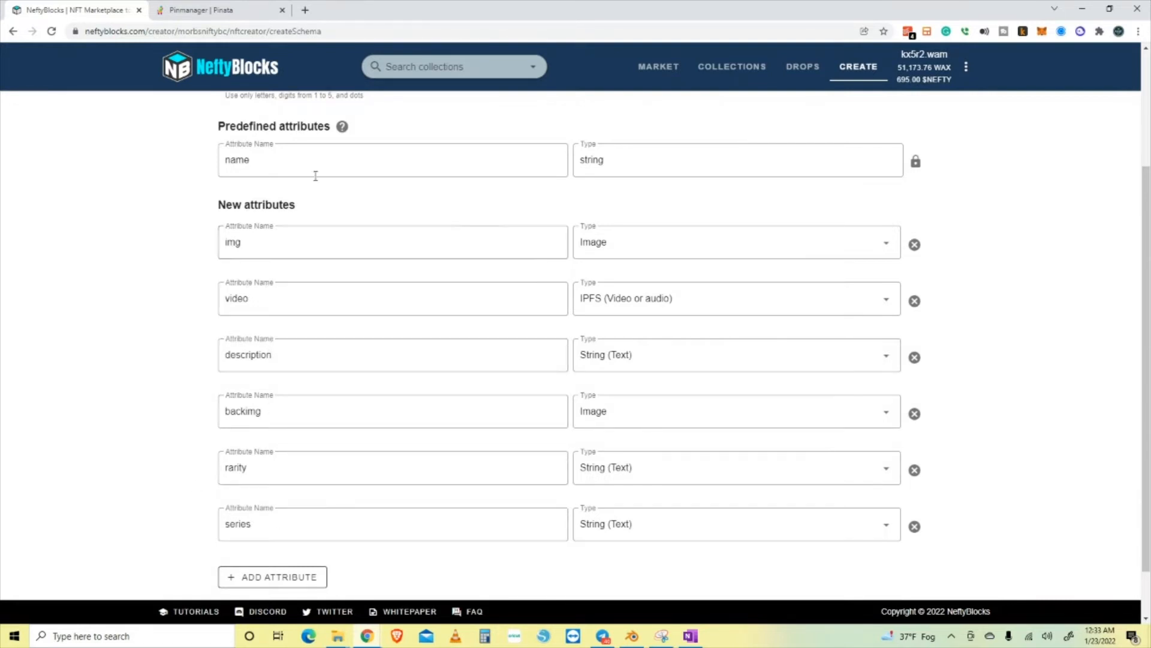
Create the morbsverse schema and approve its transaction request in the WAX Cloud Wallet window
{"action": "scroll", "coordinate": [480, 339], "scroll_direction": "up", "scroll_amount": 3}
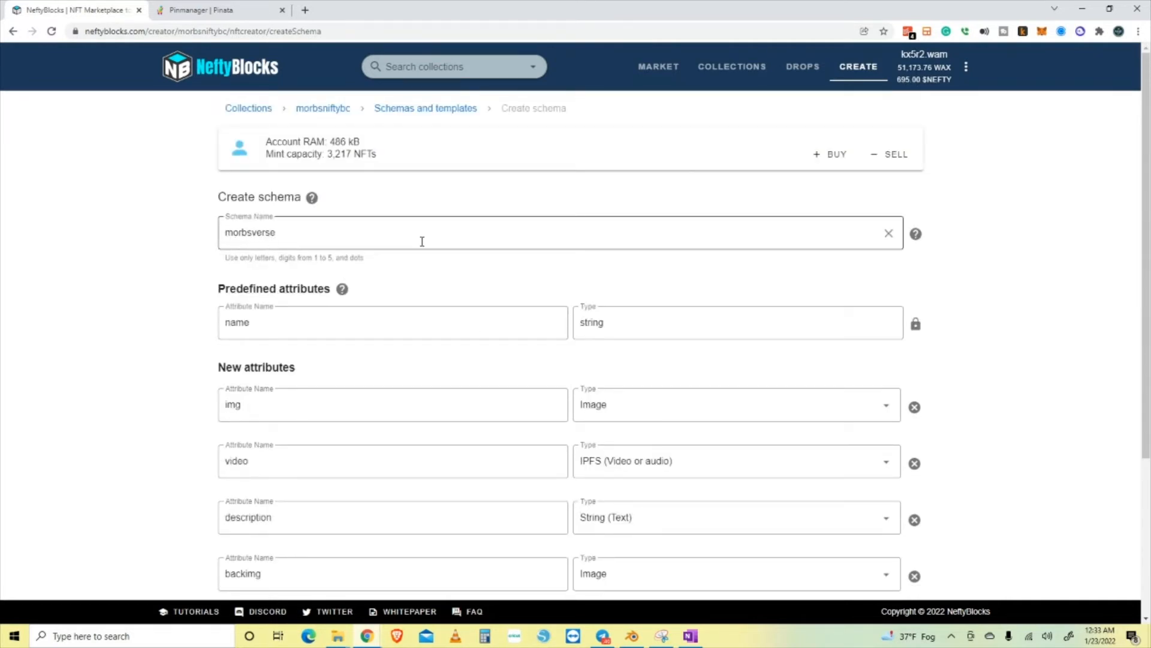
{"action": "scroll", "coordinate": [645, 371], "scroll_direction": "down", "scroll_amount": 4}
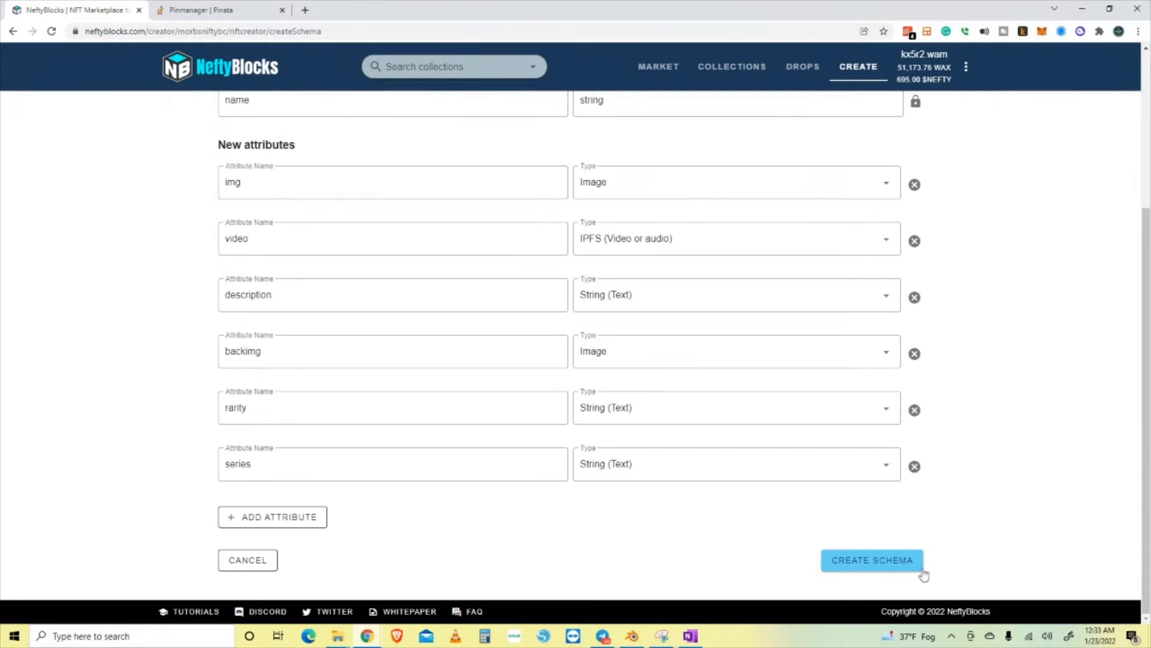
{"action": "left_click", "coordinate": [873, 564]}
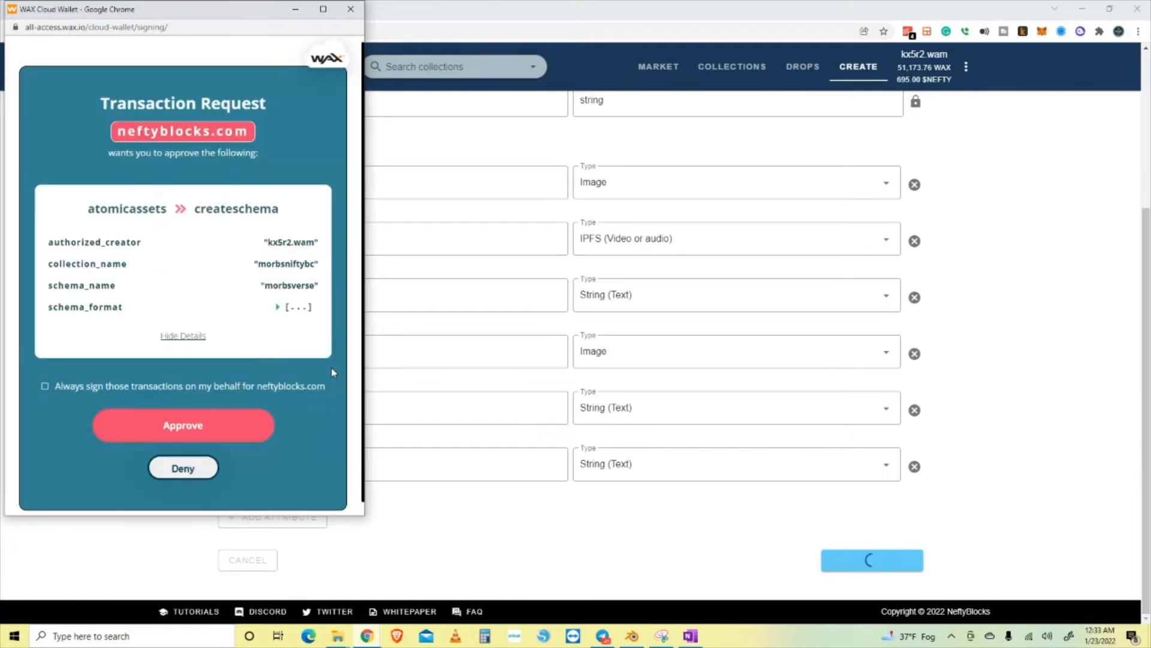
{"action": "left_click", "coordinate": [183, 425]}
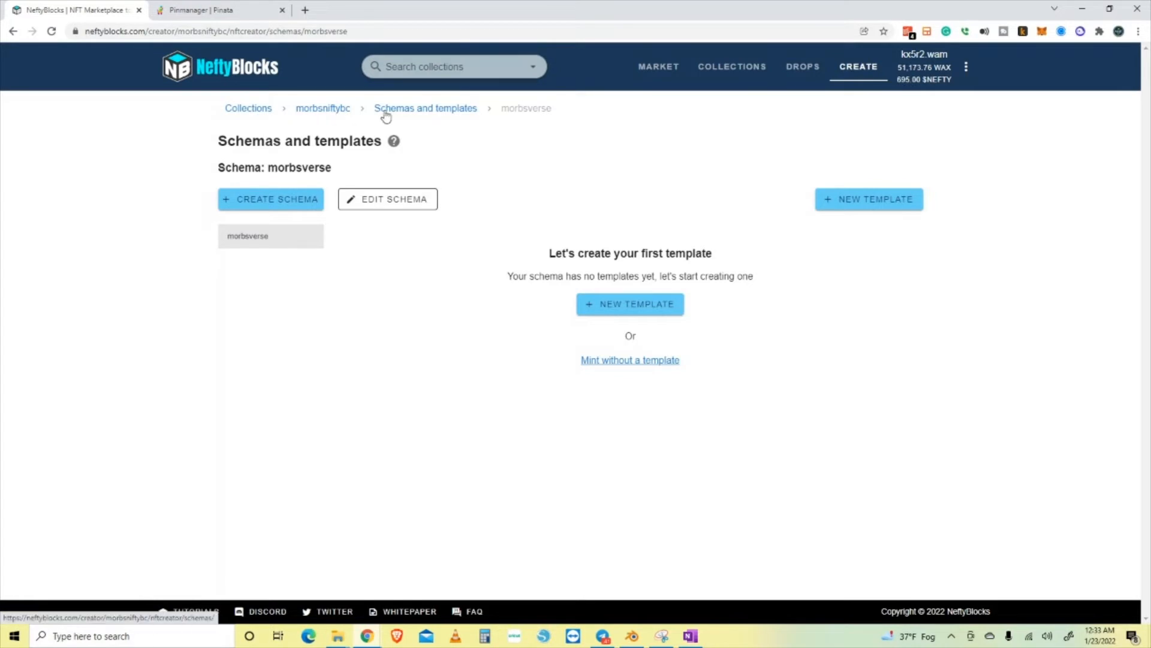
Reload the collection's schemas list, reopen the morbsverse schema and start a new template in it
{"action": "left_click", "coordinate": [412, 111]}
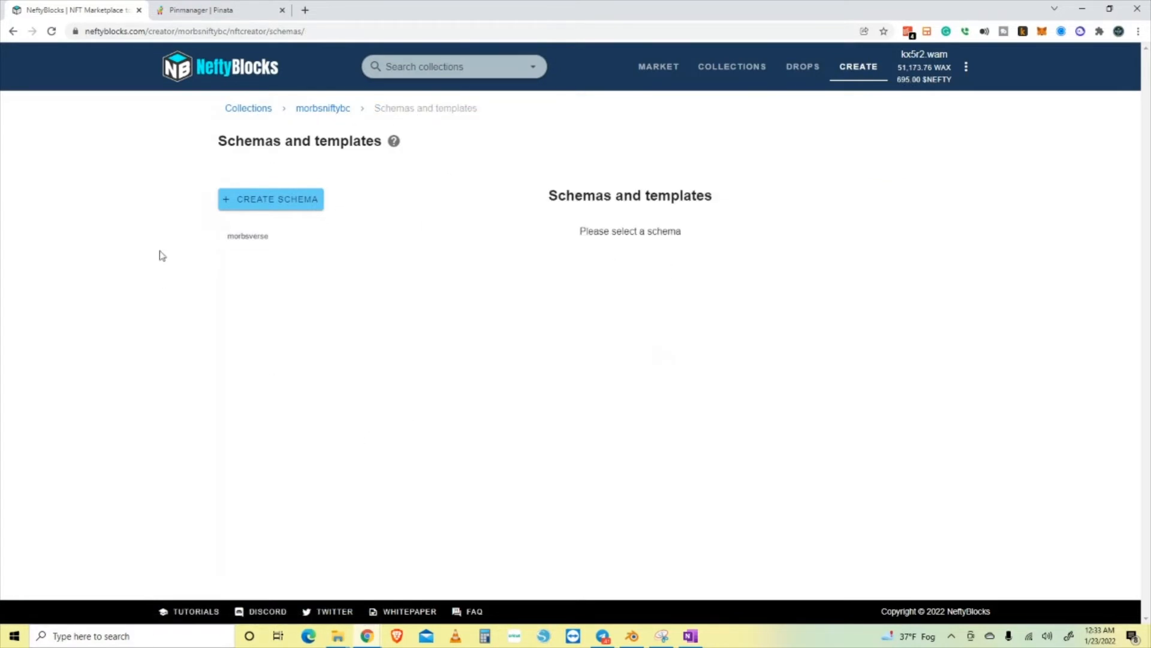
{"action": "left_click", "coordinate": [52, 31]}
{"action": "left_click", "coordinate": [240, 237]}
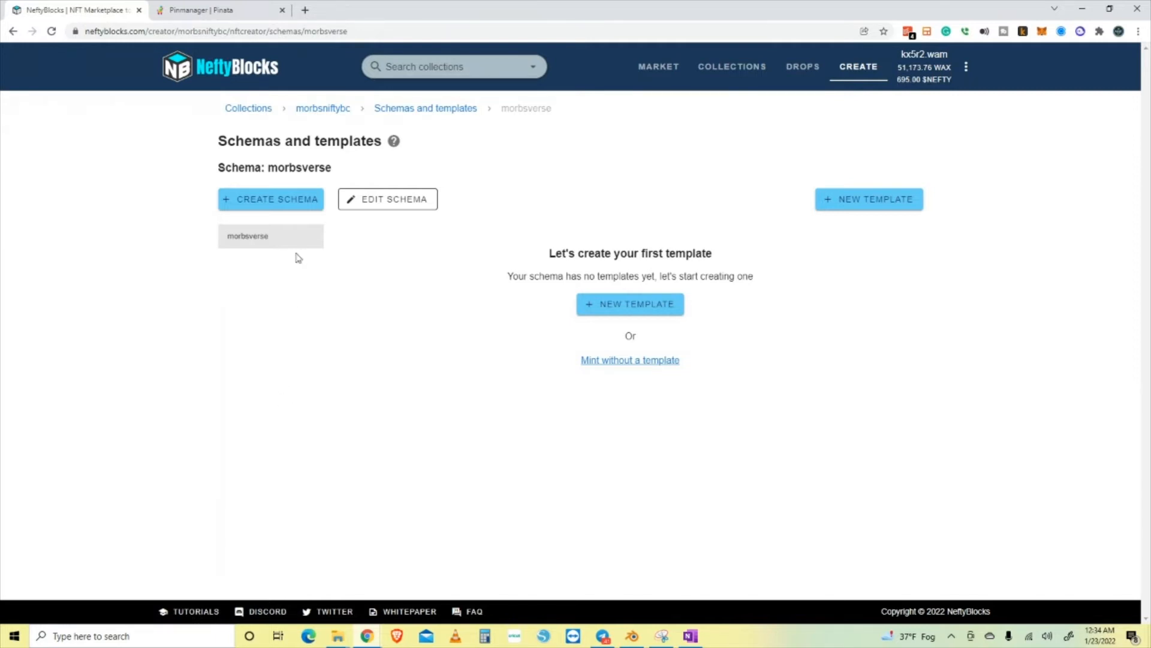
{"action": "left_click", "coordinate": [612, 308]}
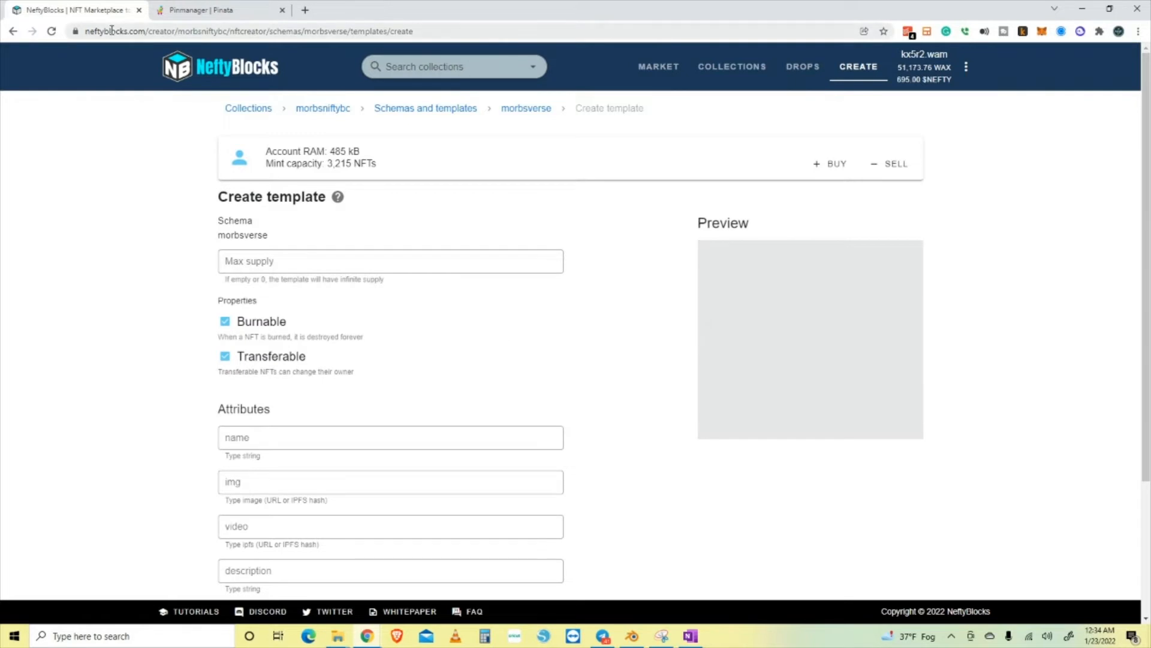
{"action": "left_click", "coordinate": [13, 31]}
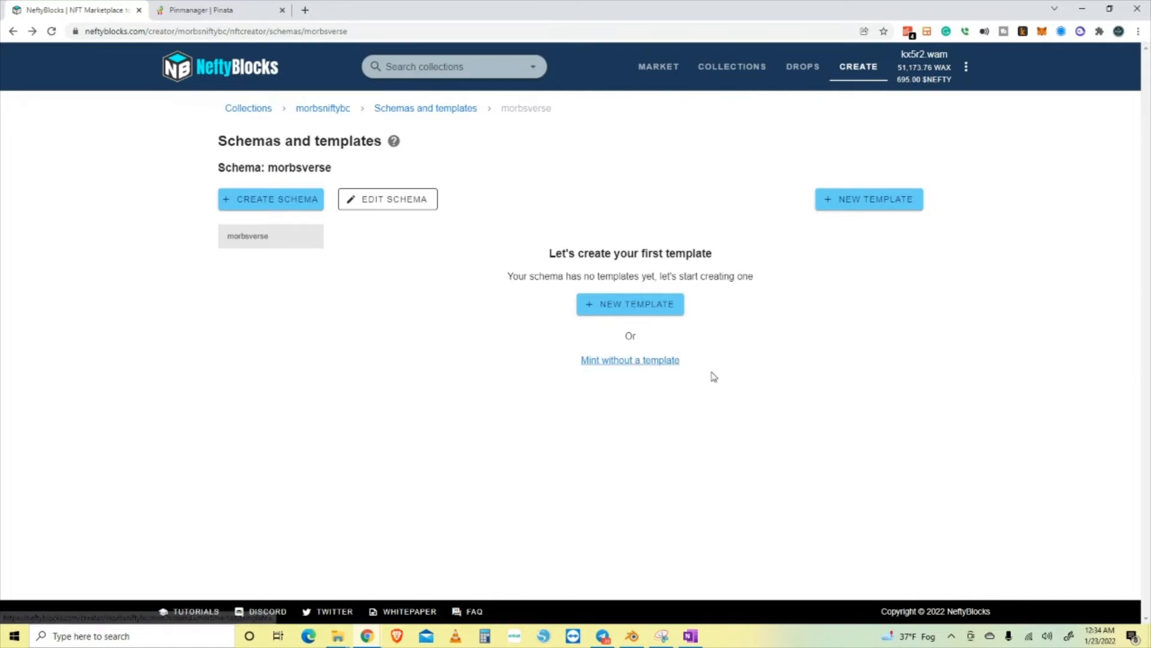
{"action": "left_click", "coordinate": [636, 310]}
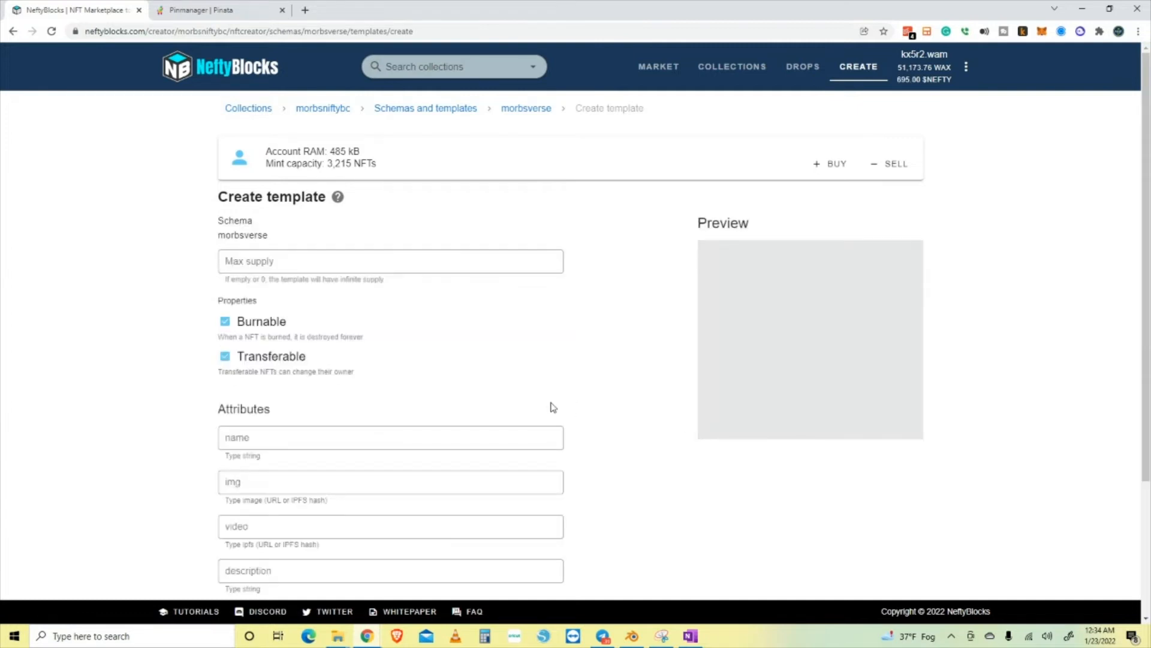
{"action": "scroll", "coordinate": [575, 393], "scroll_direction": "down", "scroll_amount": 3}
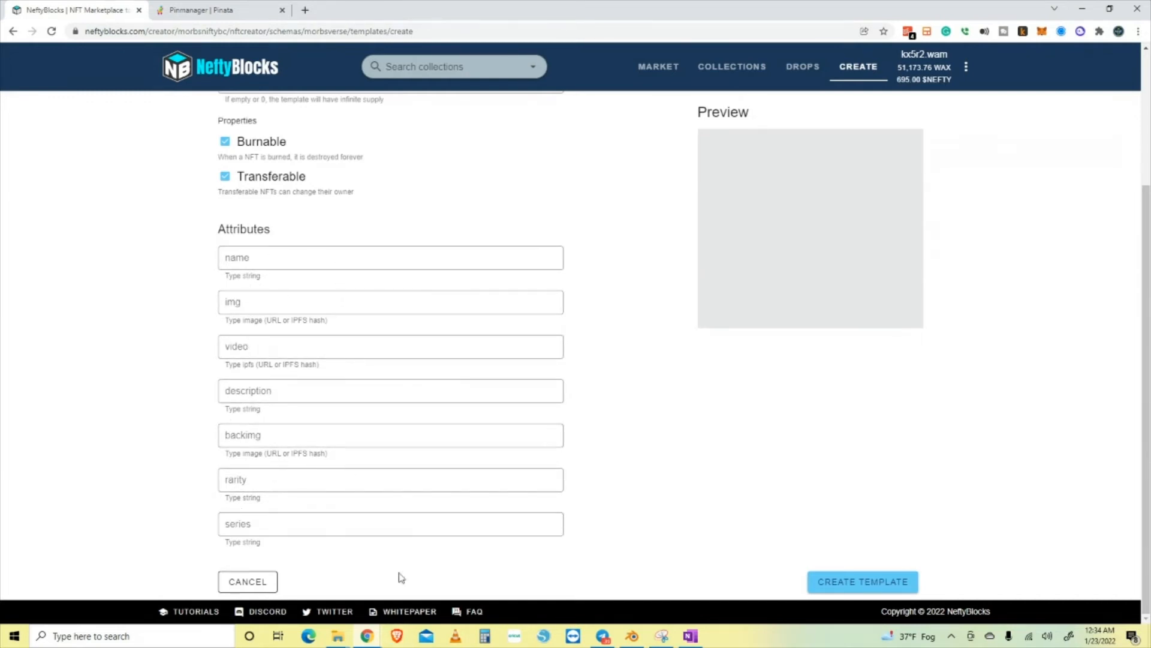
{"action": "scroll", "coordinate": [522, 309], "scroll_direction": "up", "scroll_amount": 2}
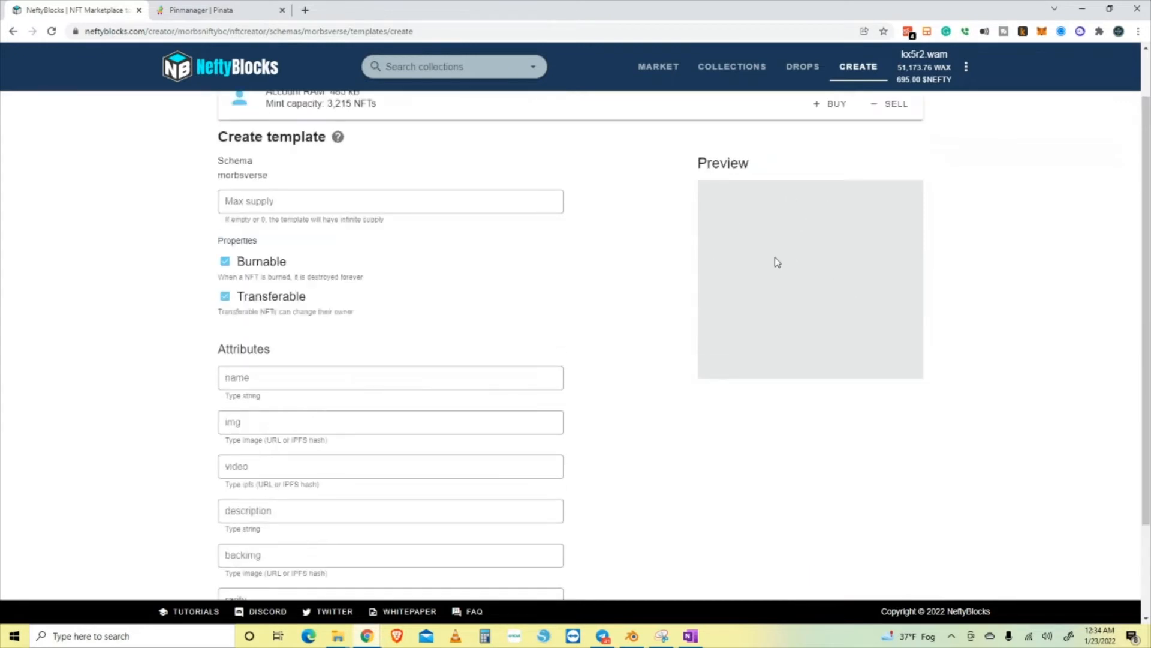
{"action": "scroll", "coordinate": [390, 289], "scroll_direction": "up", "scroll_amount": 1}
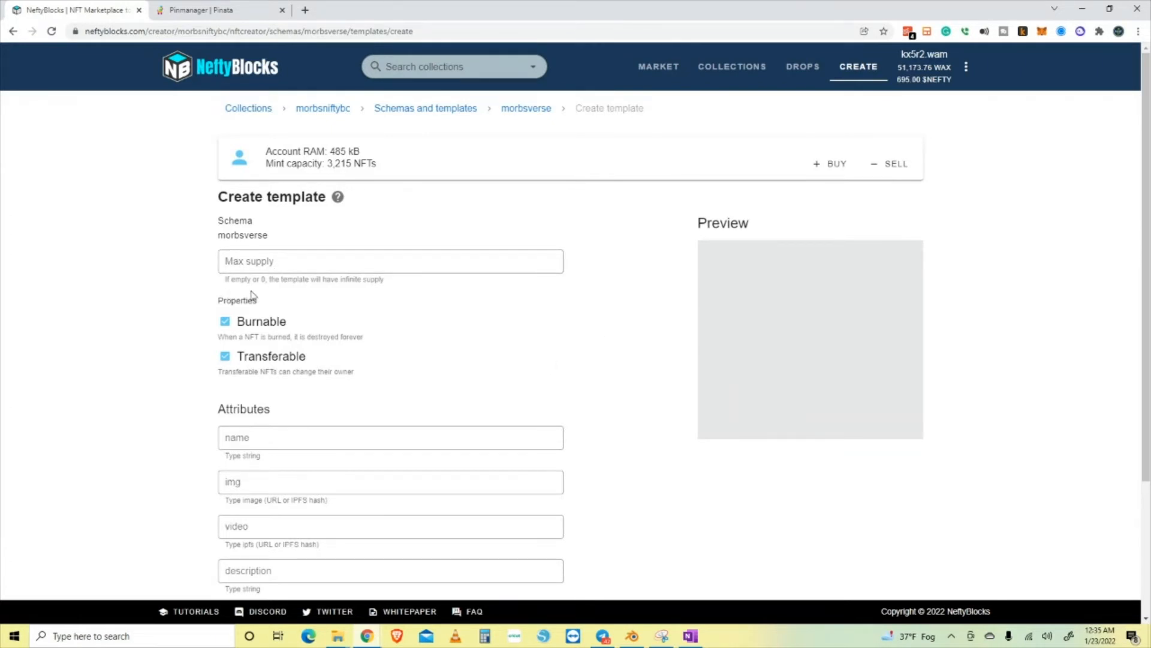
Try a max supply of 100 for the template, and clear the value again
{"action": "left_click", "coordinate": [290, 264]}
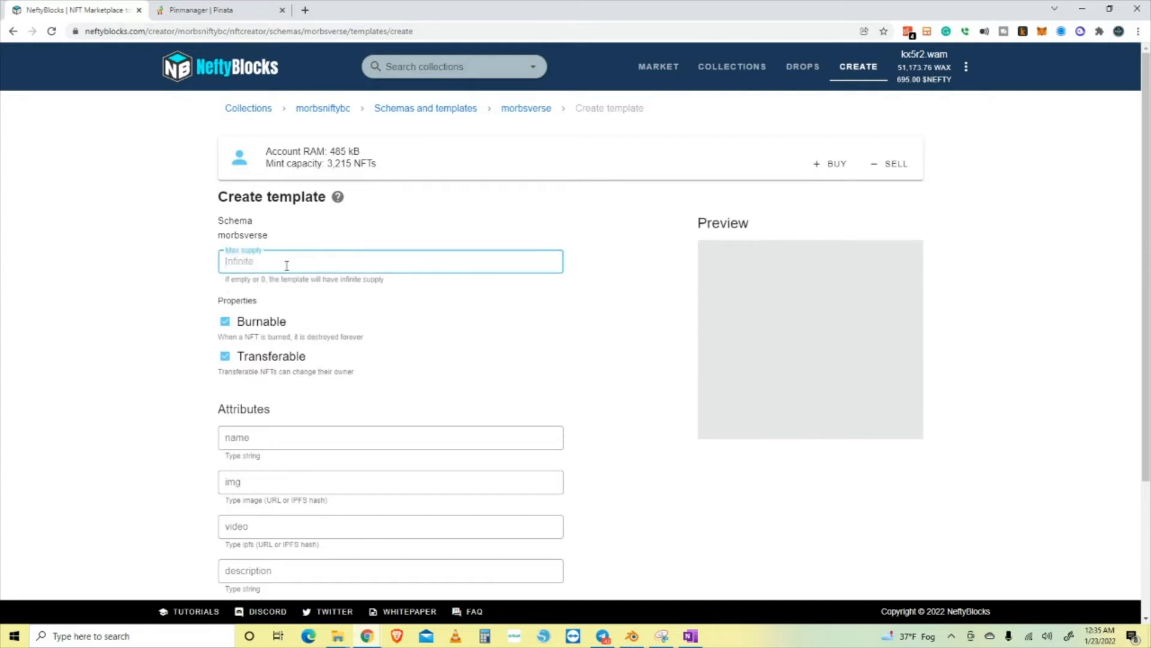
{"action": "type", "text": "100"}
{"action": "left_click", "coordinate": [93, 294]}
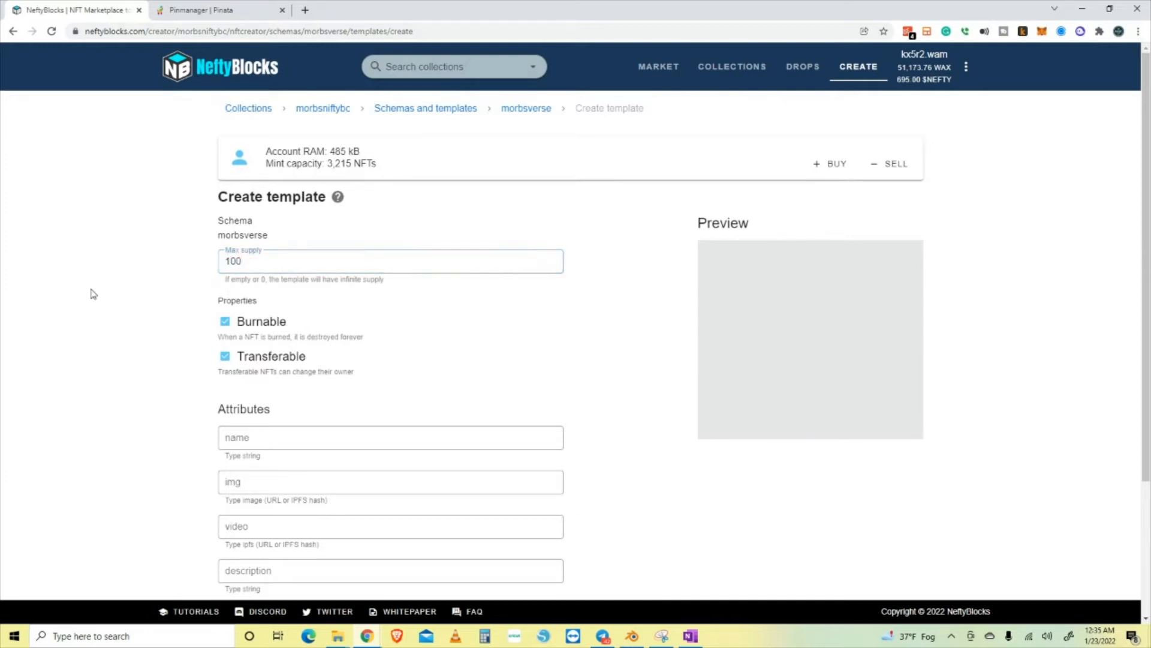
{"action": "left_click_drag", "start_coordinate": [263, 266], "coordinate": [185, 266]}
{"action": "key", "text": "BackSpace"}
{"action": "left_click", "coordinate": [187, 266]}
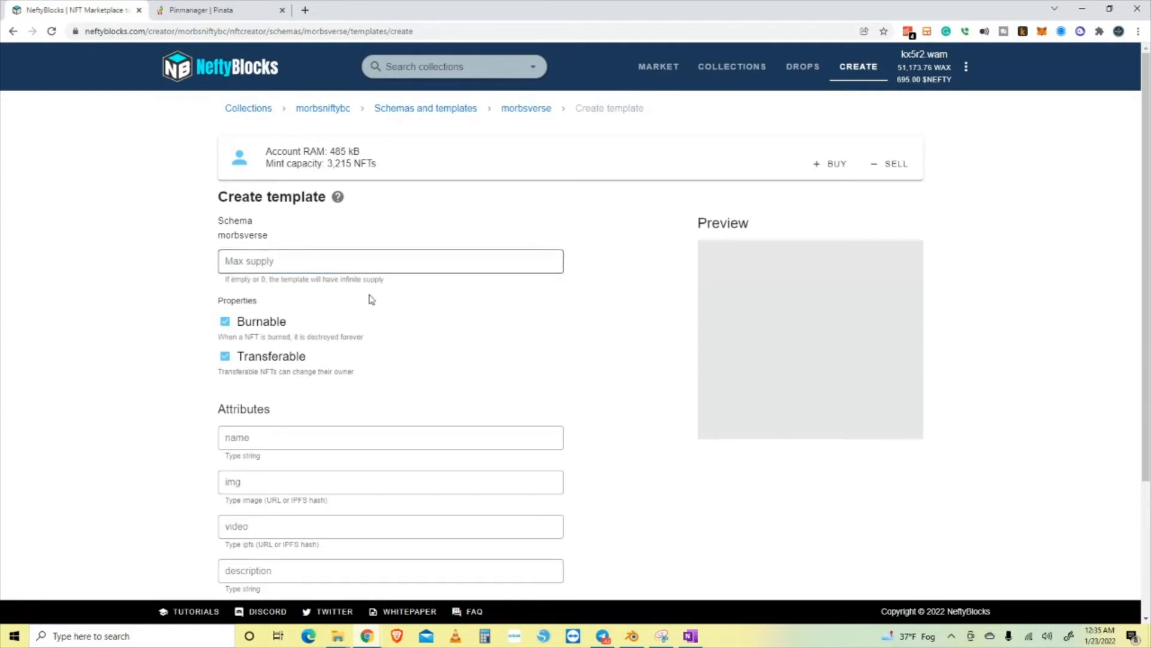
Fill the template's name attribute with QUANTUM EMPLOYEE OF THE MONTH - MAILROOM - PETER PLEX, taken from the OneNote notes
{"action": "scroll", "coordinate": [390, 318], "scroll_direction": "down", "scroll_amount": 3}
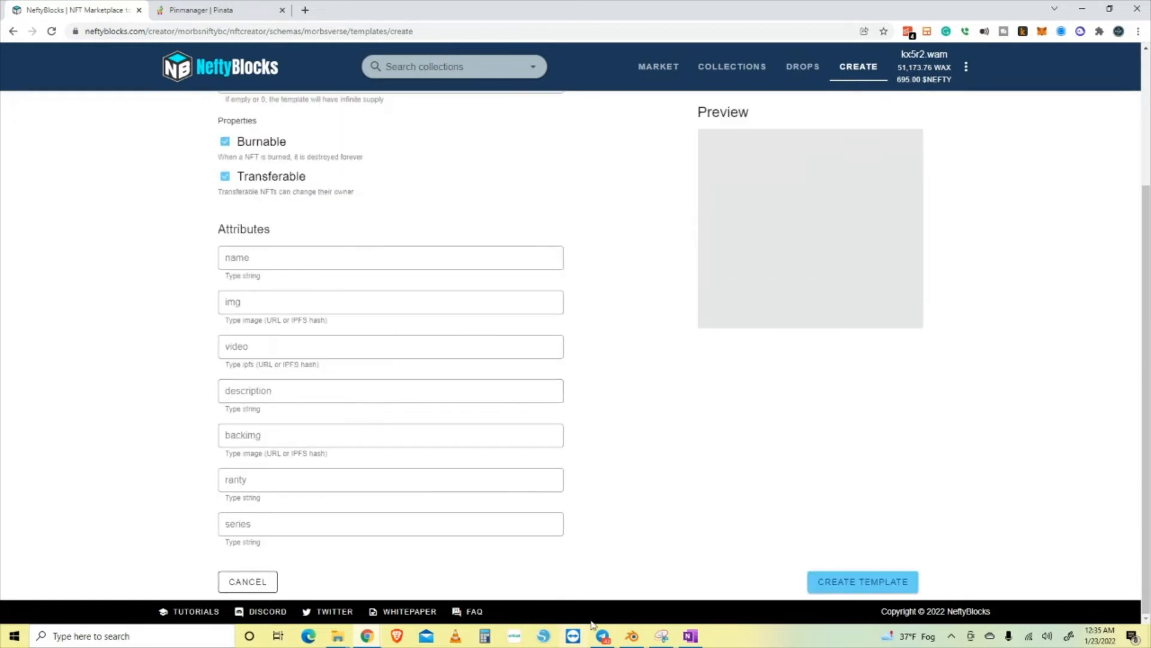
{"action": "left_click", "coordinate": [691, 635]}
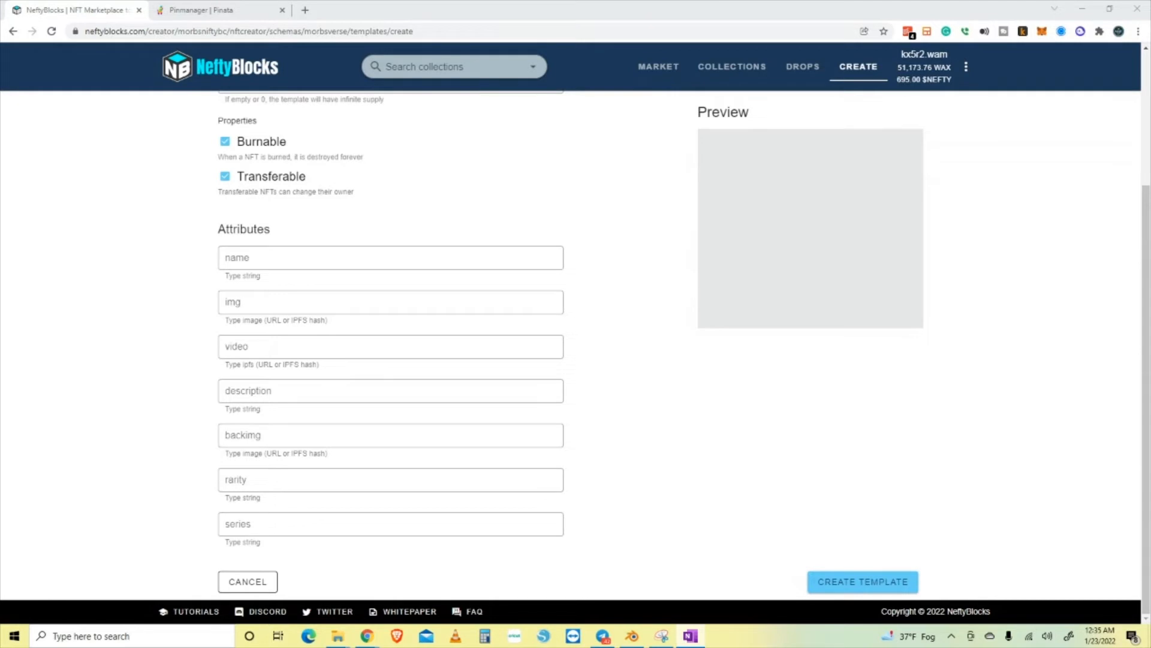
{"action": "left_click", "coordinate": [298, 252]}
{"action": "type", "text": "QUANTUM EMPLOYEE OF THE MONTH - MAILROOM - PETER PLEX"}
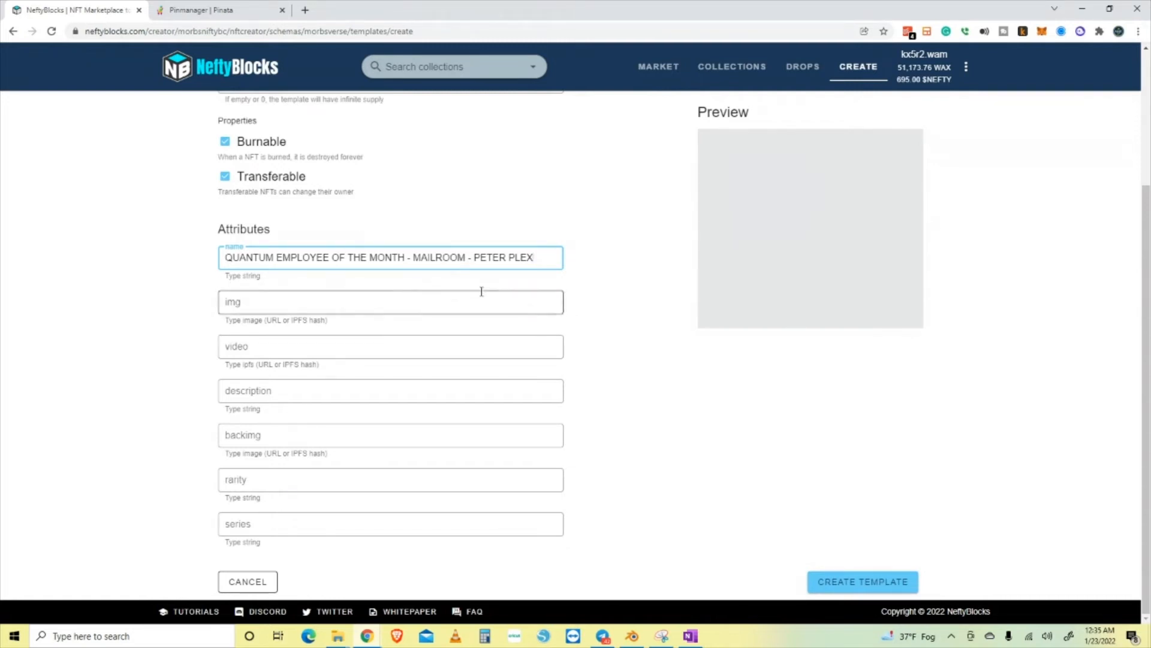
Copy the QUANTUM facility and employee-of-the-month text from the notes into the template's description attribute
{"action": "key", "text": "alt+Tab"}
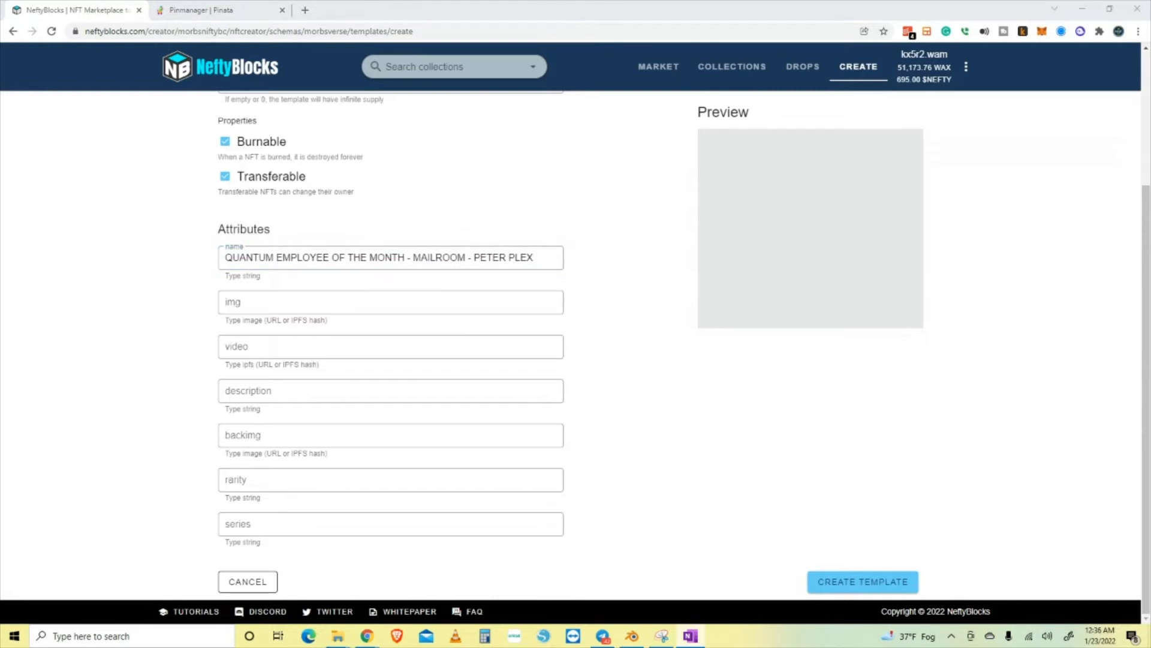
{"action": "left_click", "coordinate": [234, 396]}
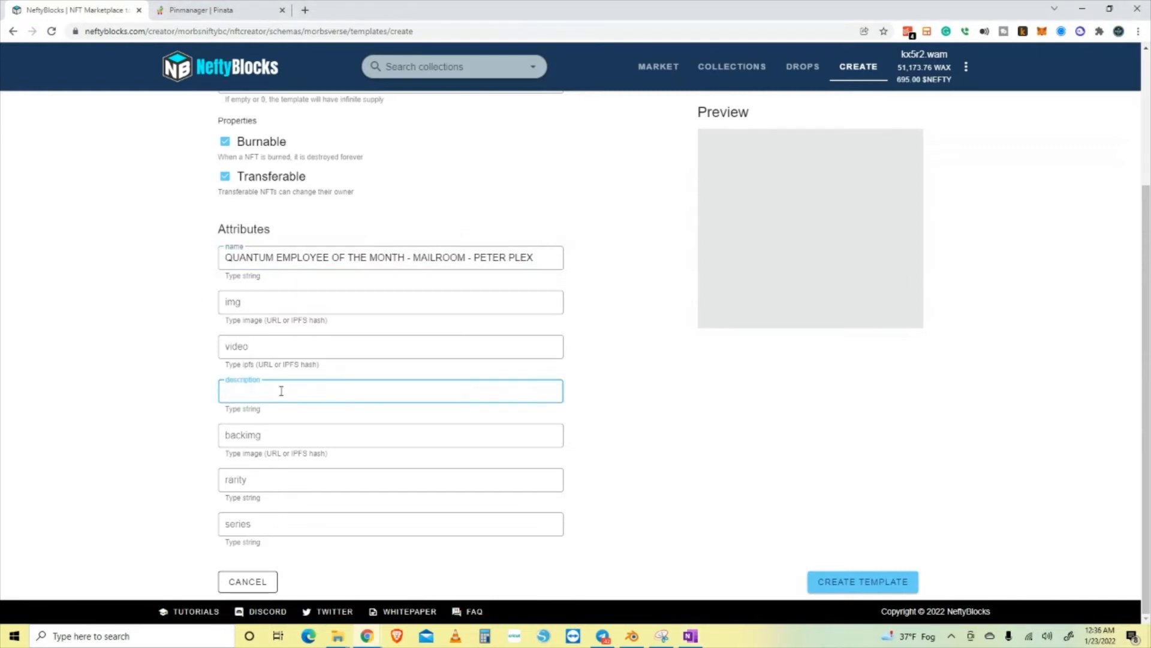
{"action": "key", "text": "ctrl+v"}
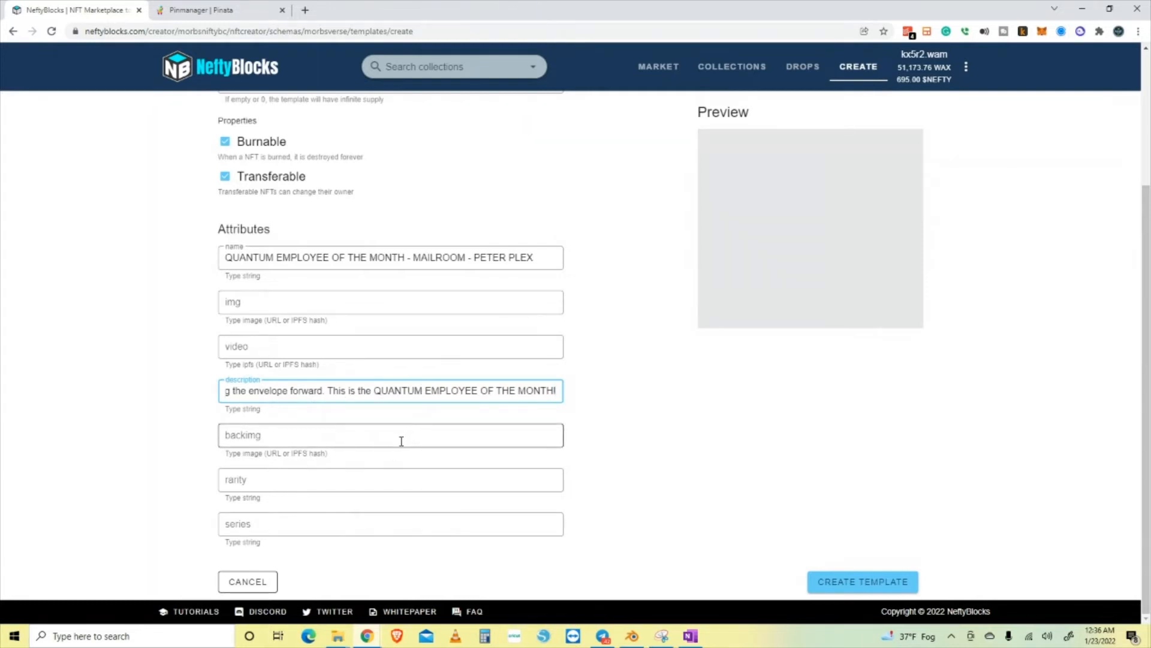
Set the template's rarity attribute to Common and its series attribute to QUANTUM STAFF
{"action": "left_click", "coordinate": [299, 481]}
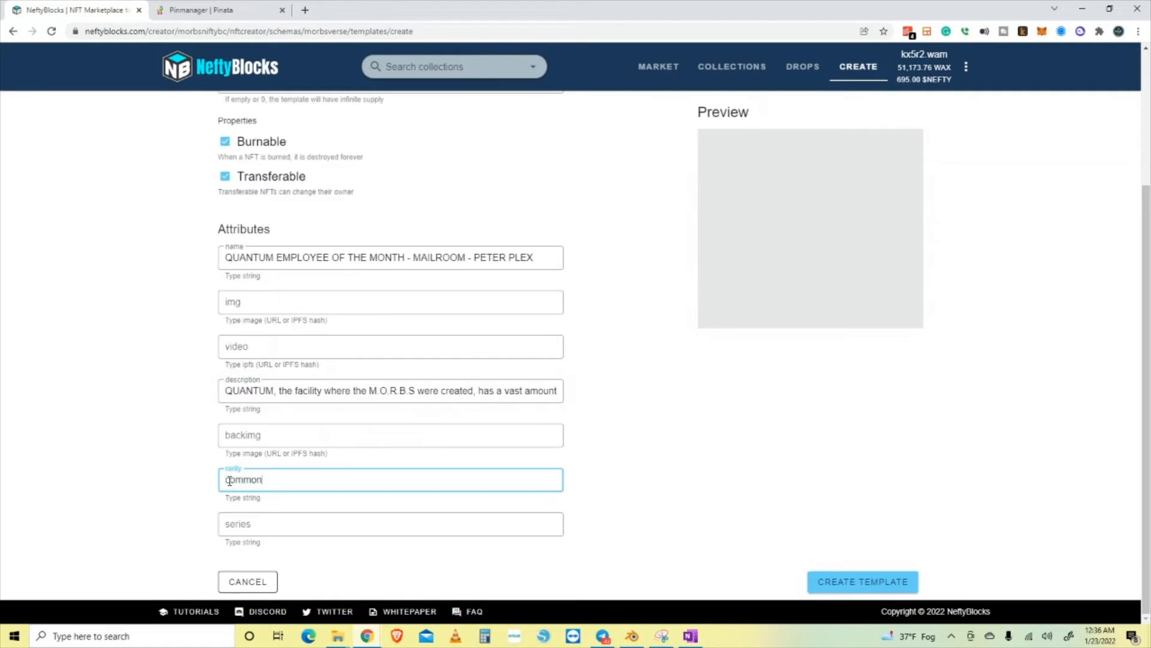
{"action": "type", "text": "C"}
{"action": "left_click", "coordinate": [289, 529]}
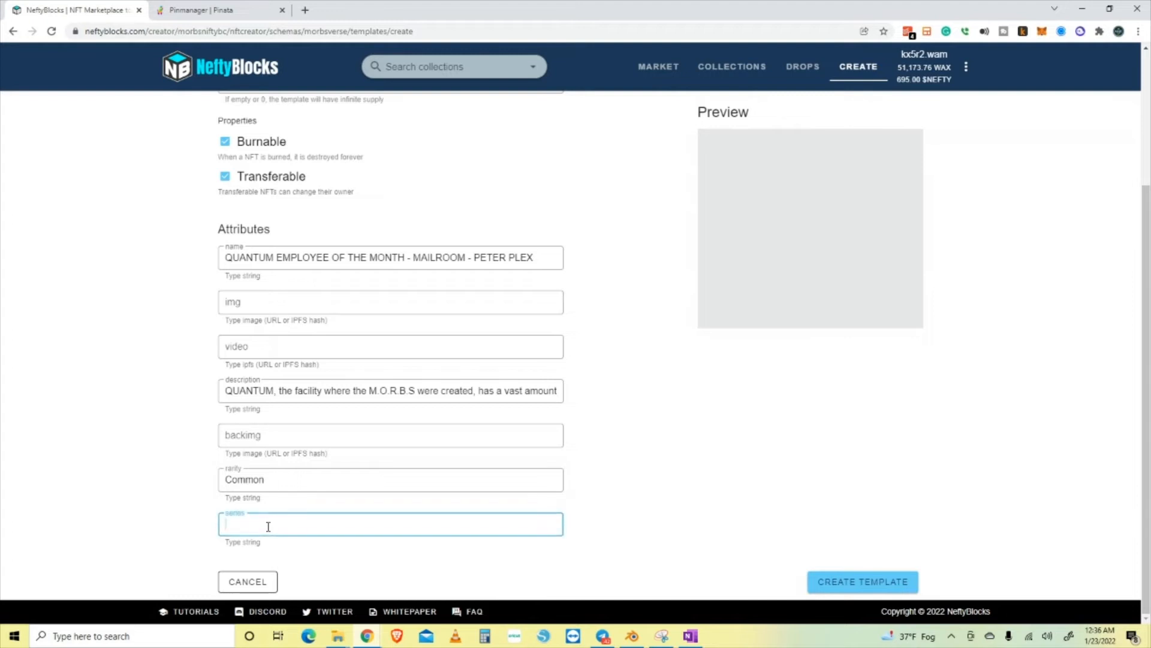
{"action": "key", "text": "alt+Tab"}
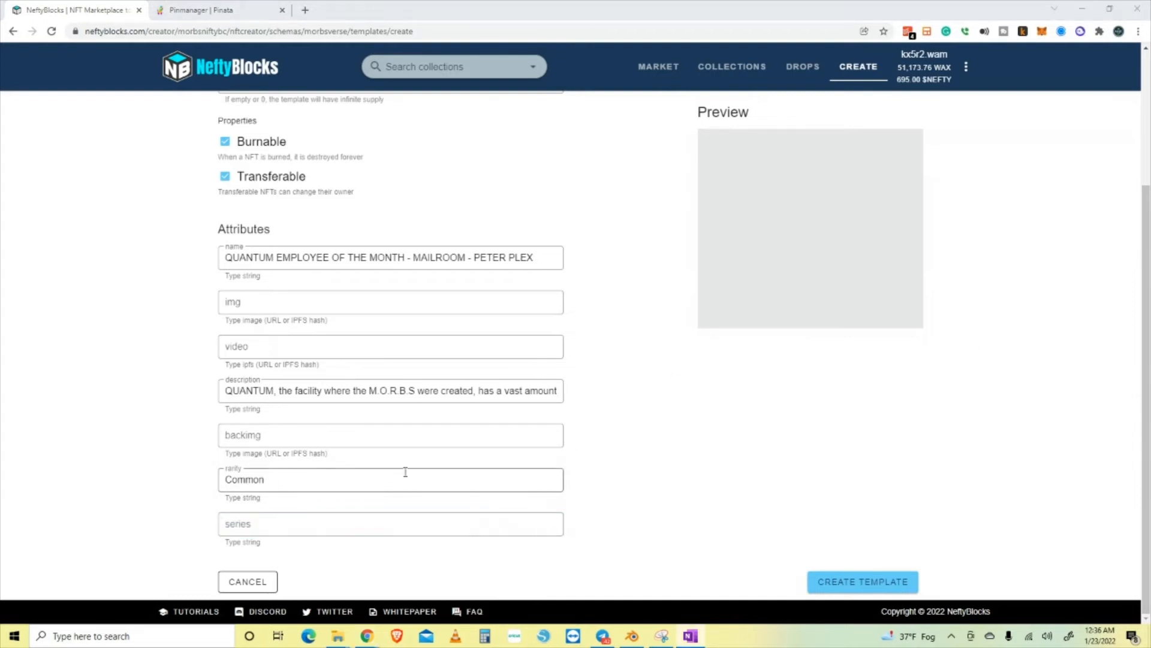
{"action": "left_click", "coordinate": [265, 523]}
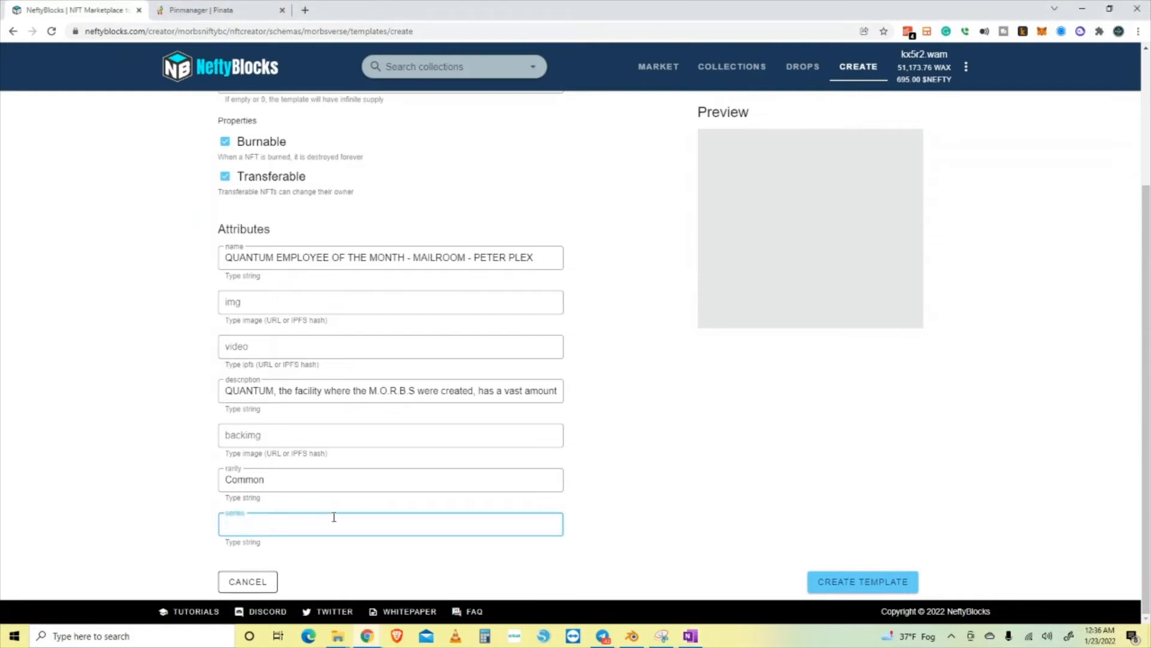
{"action": "type", "text": "QUANTUM STAFF"}
{"action": "left_click", "coordinate": [152, 473]}
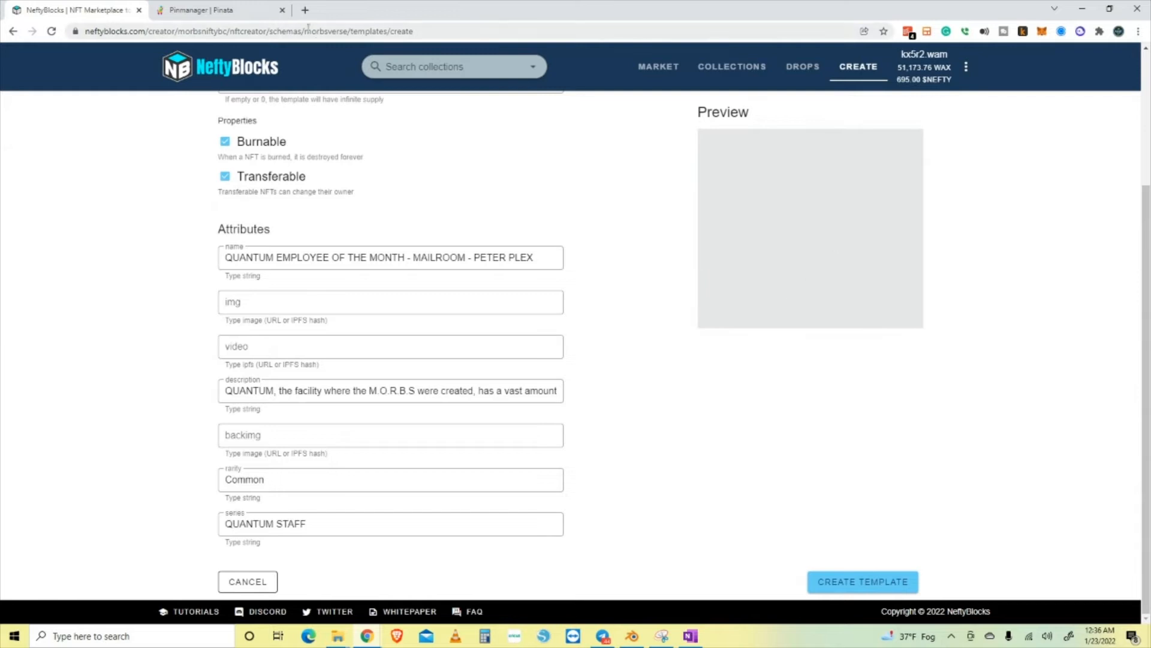
Switch to Pinata and upload the file QUANTUM - PETER PLEX - MAILROOM.png from the QUANTUM STAFF CARDS folder inside !MORBS
{"action": "left_click", "coordinate": [198, 11]}
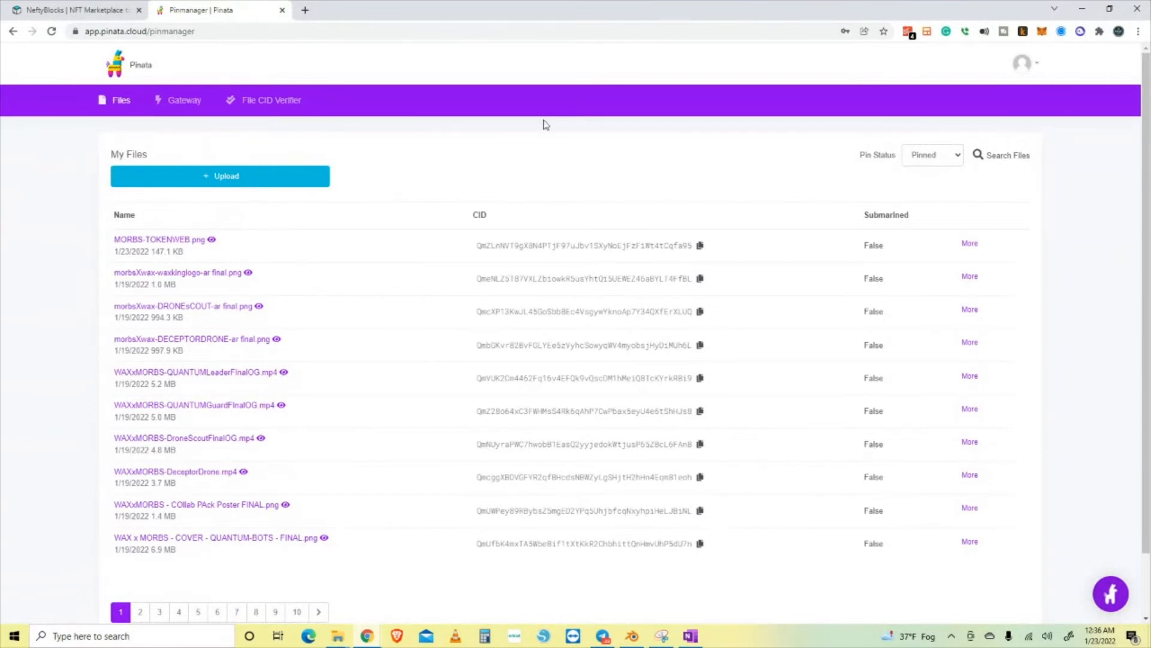
{"action": "left_click", "coordinate": [231, 183]}
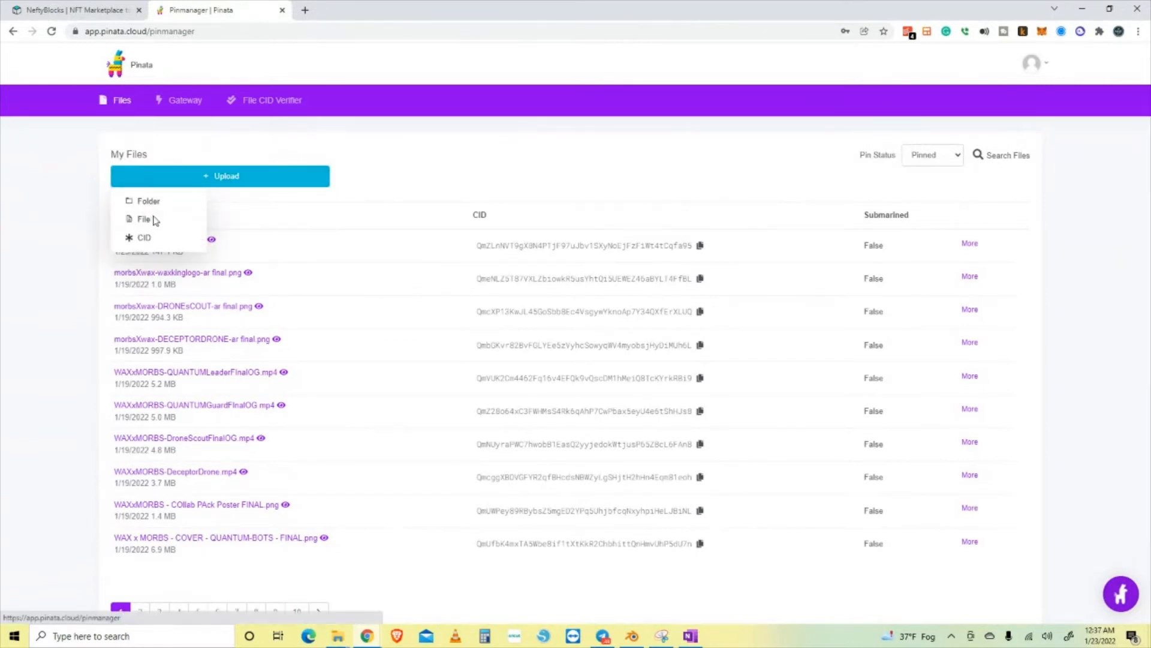
{"action": "left_click", "coordinate": [150, 220]}
{"action": "left_click", "coordinate": [577, 393]}
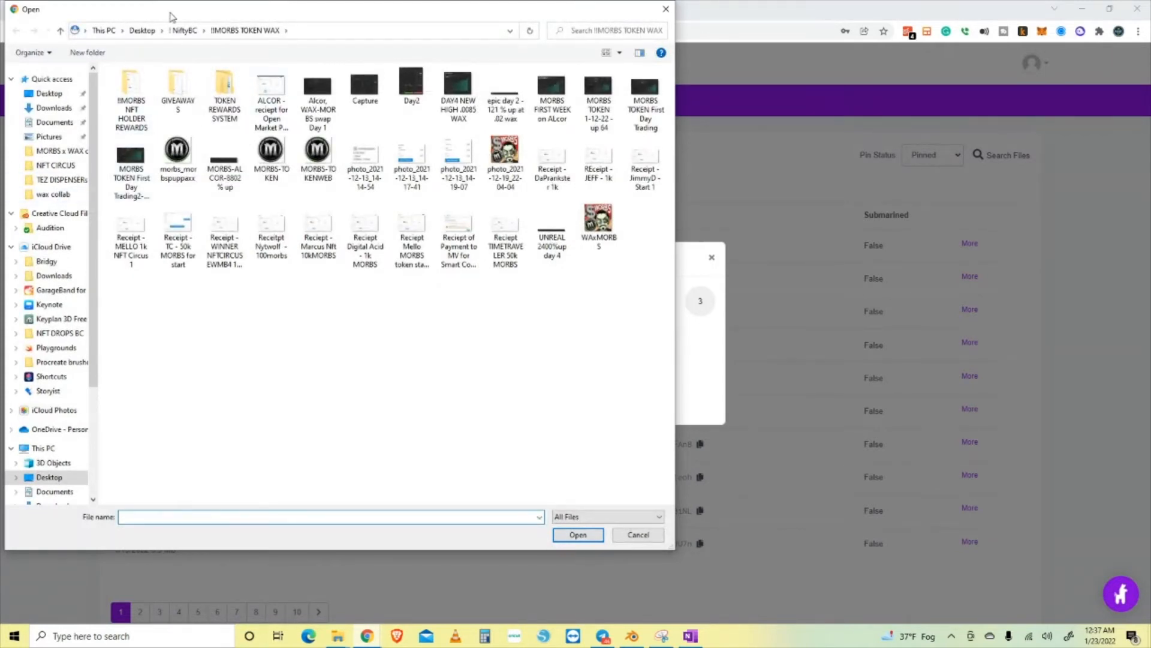
{"action": "left_click", "coordinate": [180, 30]}
{"action": "double_click", "coordinate": [142, 113]}
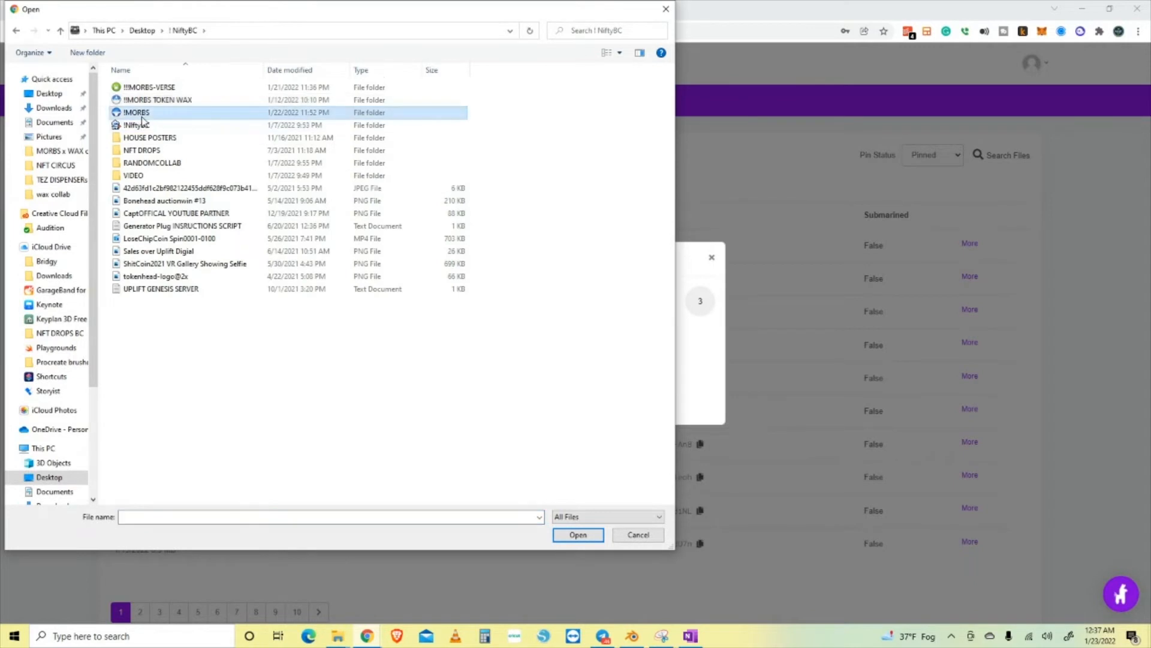
{"action": "left_click", "coordinate": [280, 113]}
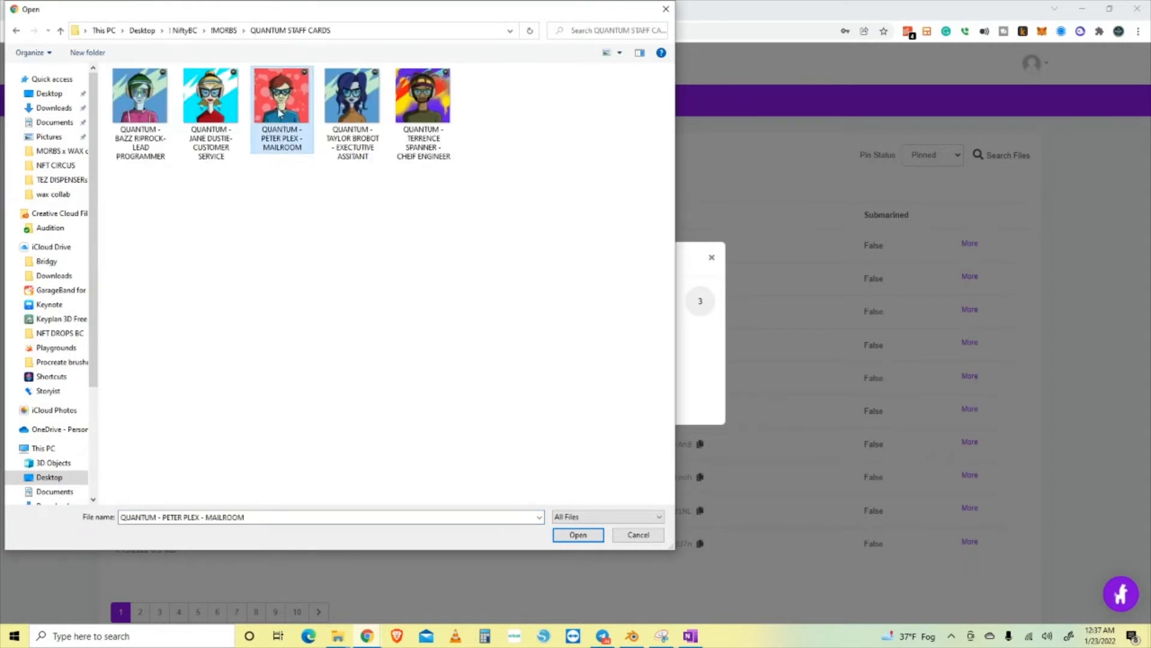
{"action": "left_click", "coordinate": [586, 537]}
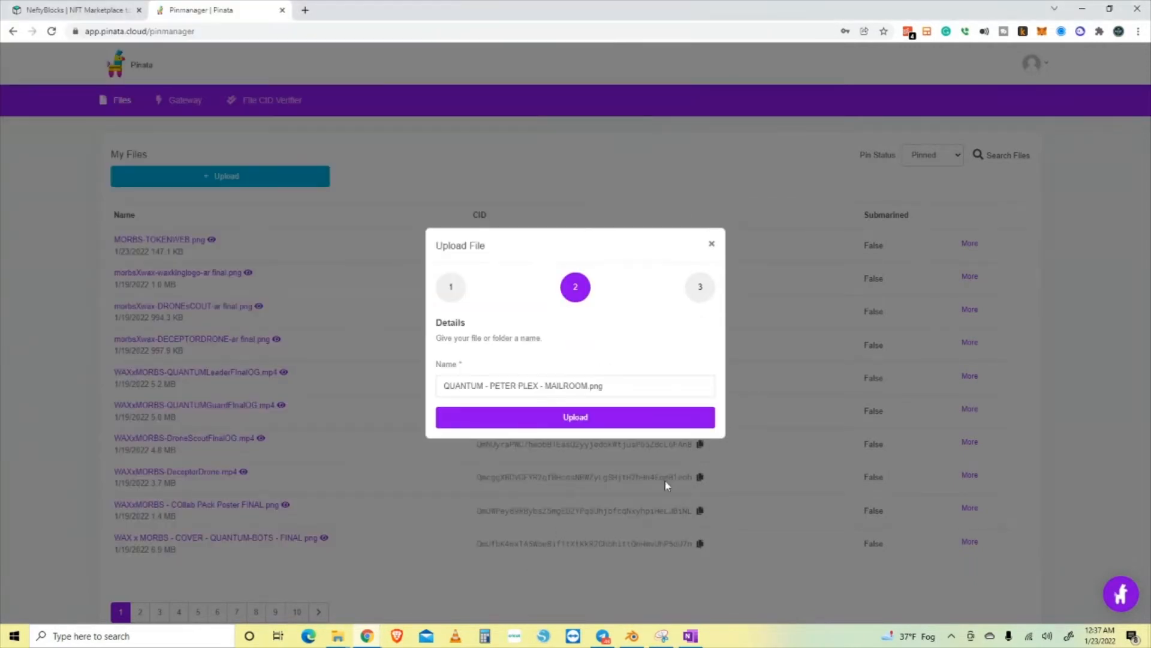
{"action": "left_click", "coordinate": [566, 423]}
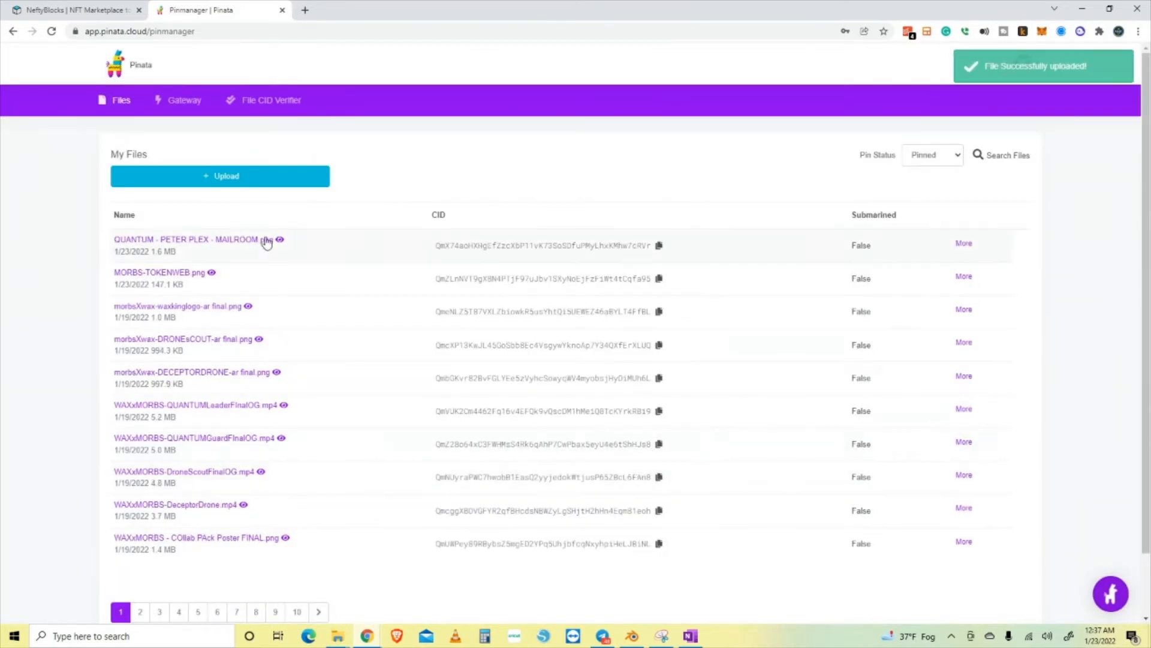
Copy the uploaded mailroom image's CID and paste it into the img attribute of the NeftyBlocks template
{"action": "left_click", "coordinate": [659, 246]}
{"action": "left_click", "coordinate": [67, 8]}
{"action": "left_click", "coordinate": [283, 304]}
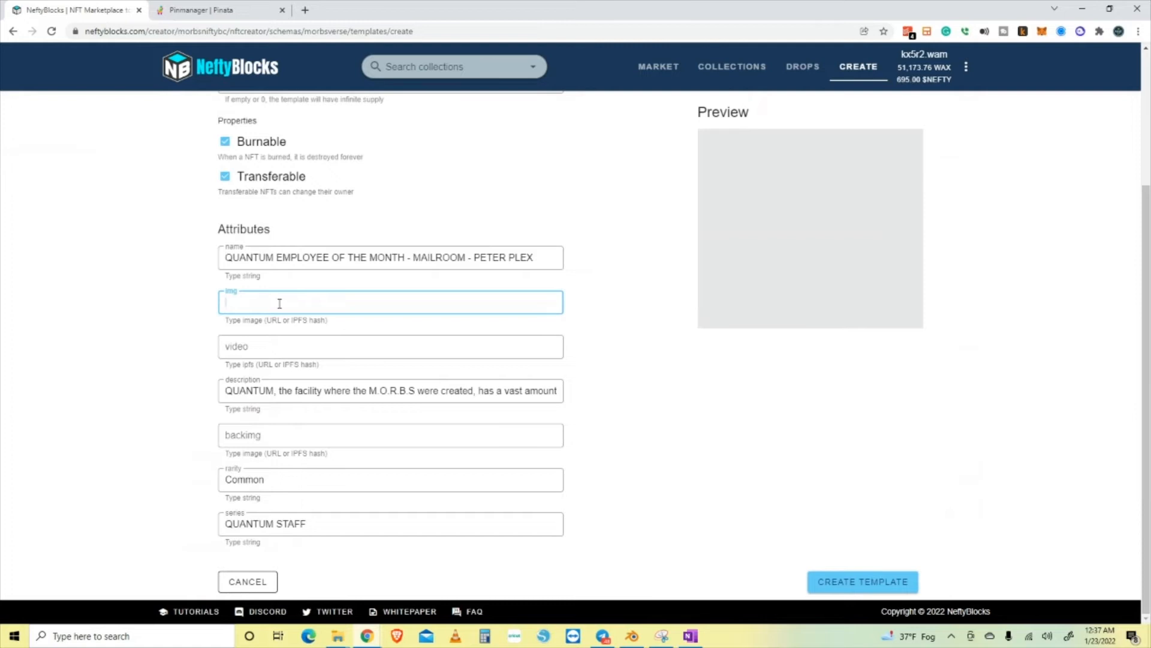
{"action": "key", "text": "ctrl+v"}
{"action": "left_click", "coordinate": [303, 347]}
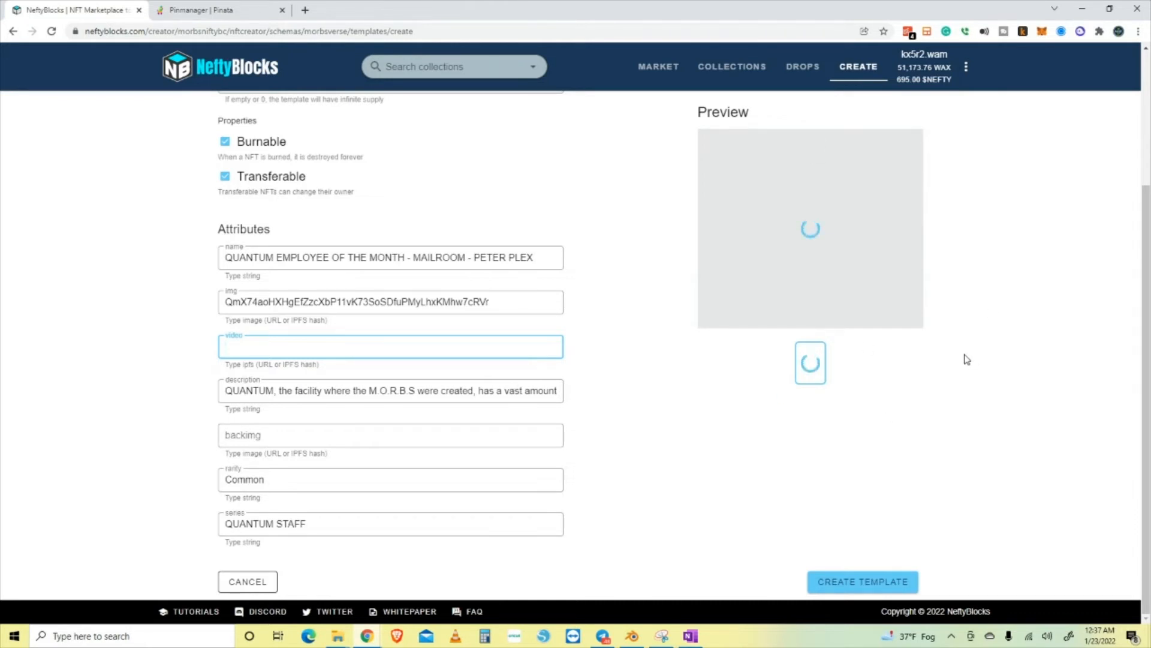
{"action": "left_click", "coordinate": [201, 10]}
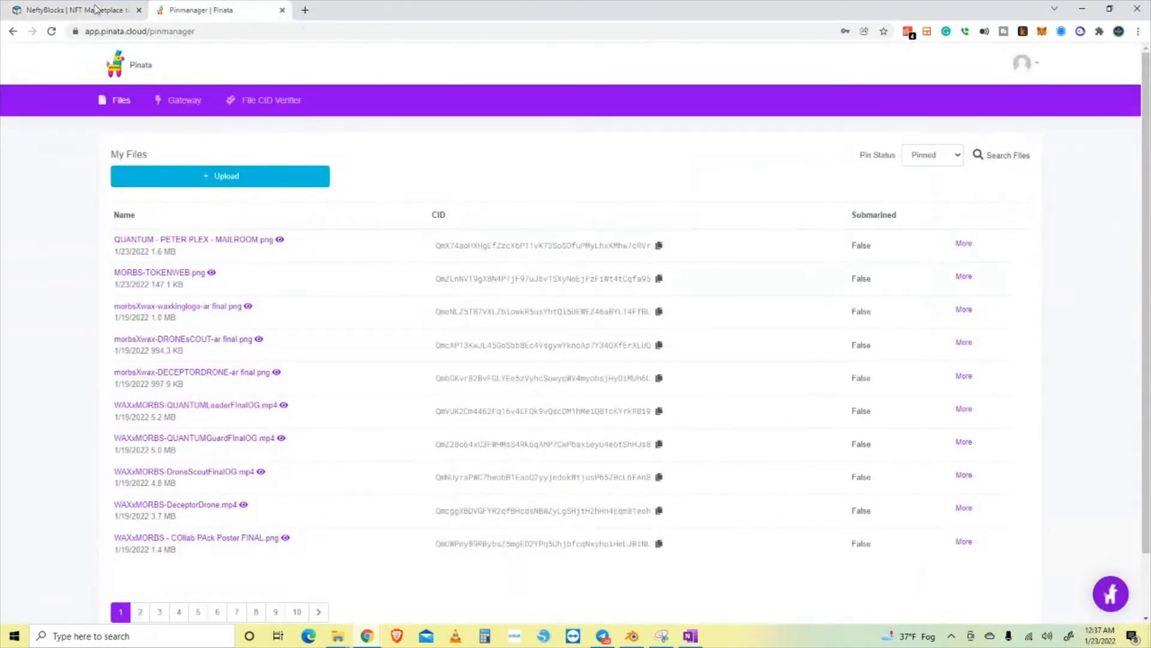
{"action": "left_click", "coordinate": [66, 12]}
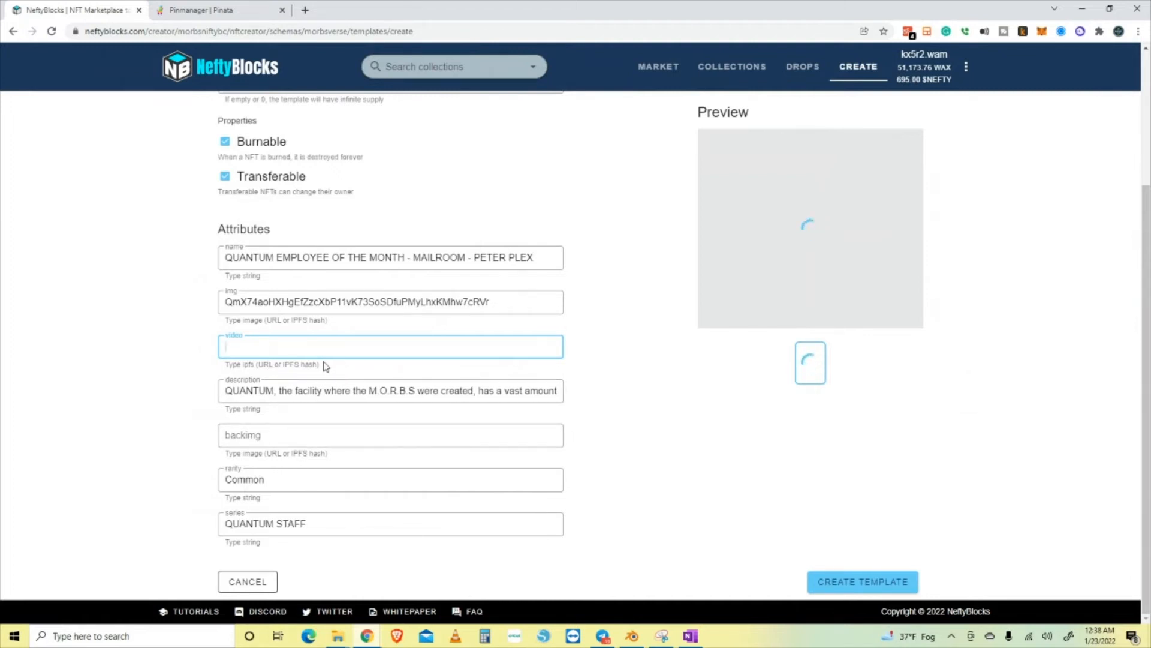
{"action": "left_click", "coordinate": [244, 433]}
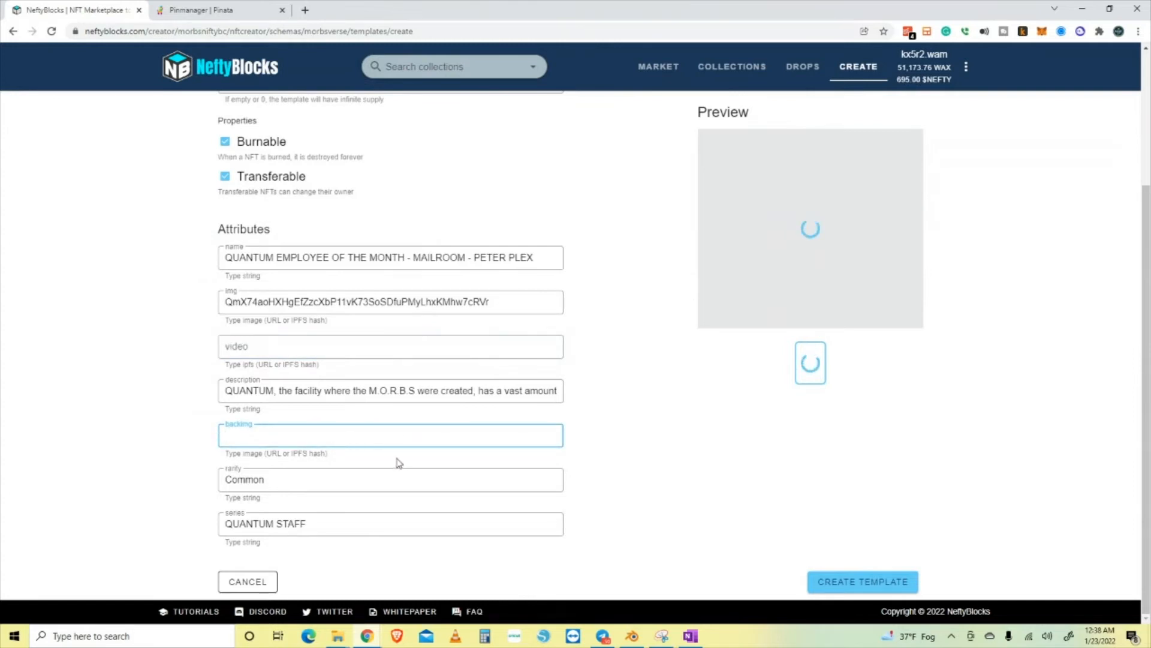
{"action": "left_click", "coordinate": [588, 451]}
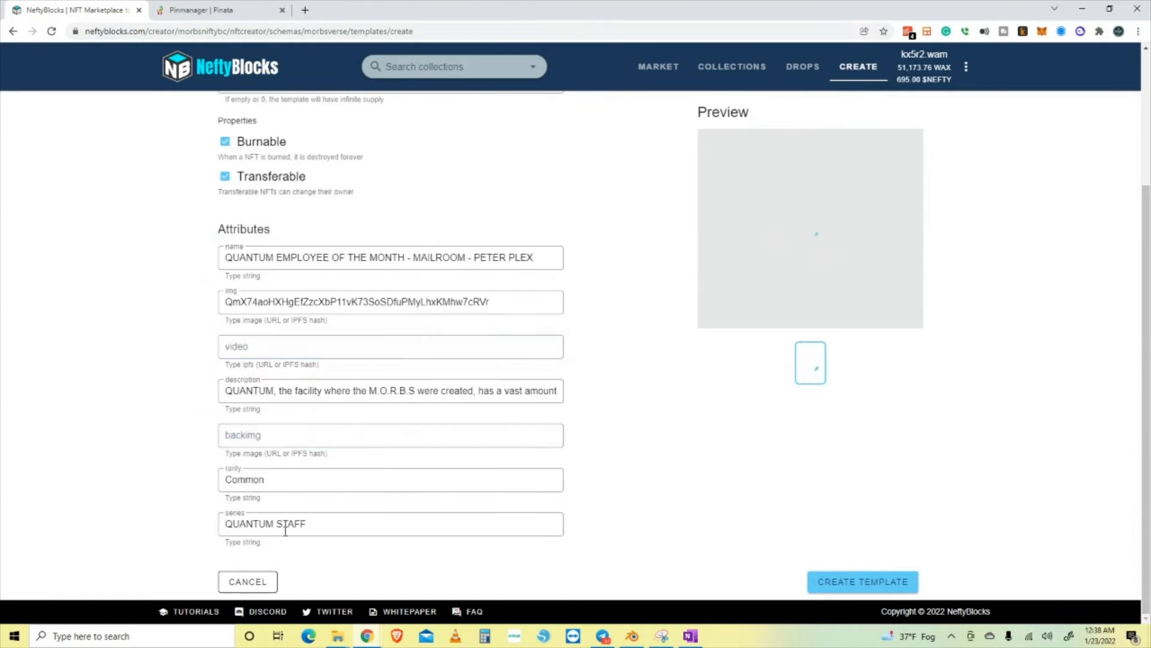
Review the completed template form and its preview, and view the uploaded mailroom image on Pinata for comparison
{"action": "scroll", "coordinate": [264, 357], "scroll_direction": "up", "scroll_amount": 3}
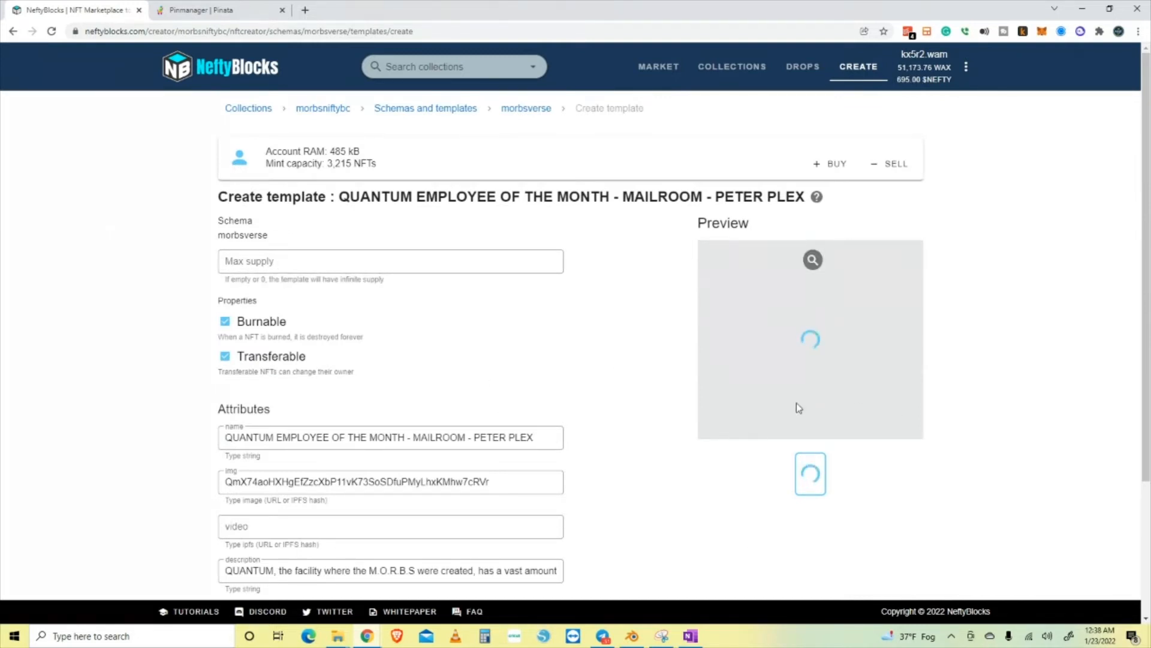
{"action": "scroll", "coordinate": [689, 357], "scroll_direction": "down", "scroll_amount": 3}
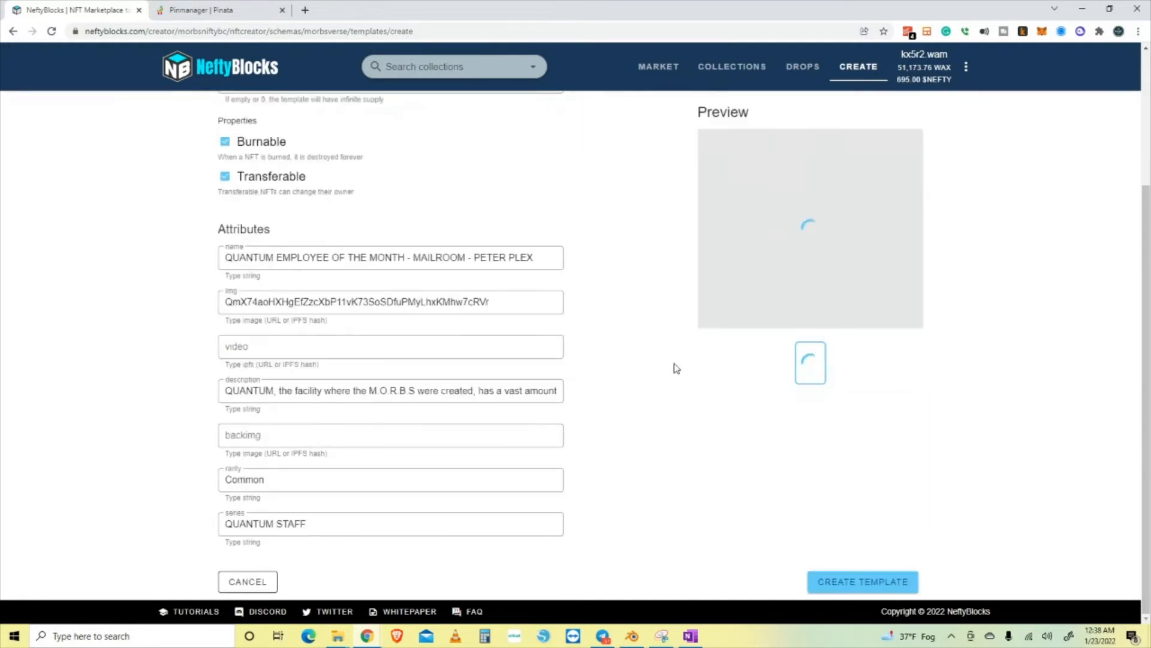
{"action": "left_click", "coordinate": [227, 8]}
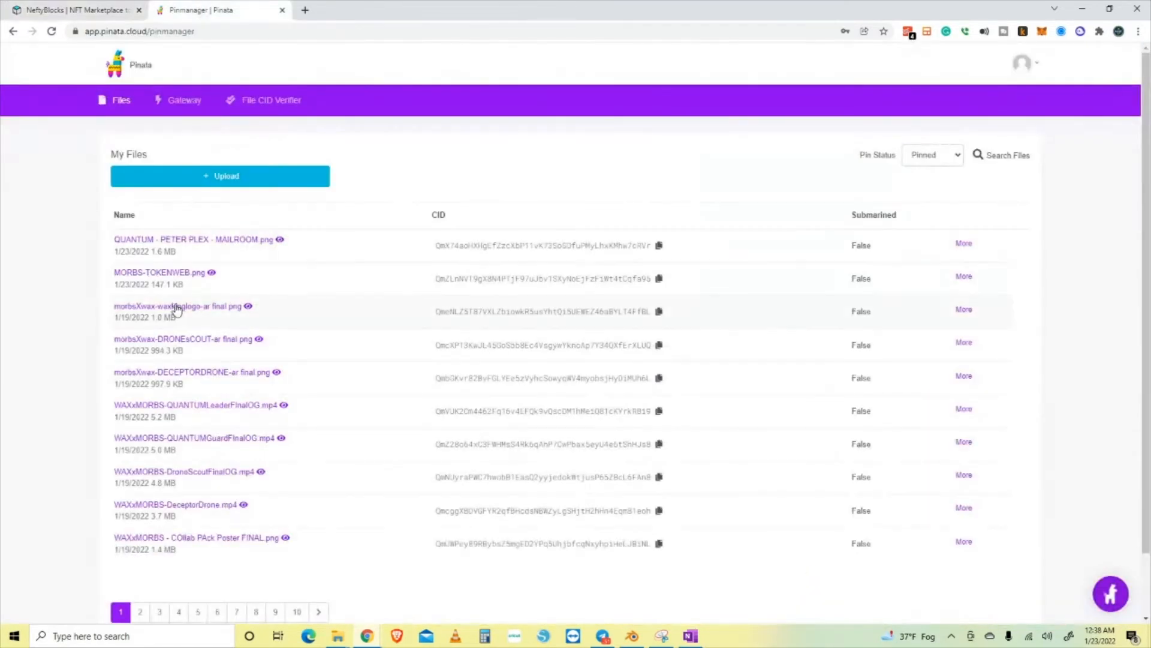
{"action": "left_click", "coordinate": [191, 240]}
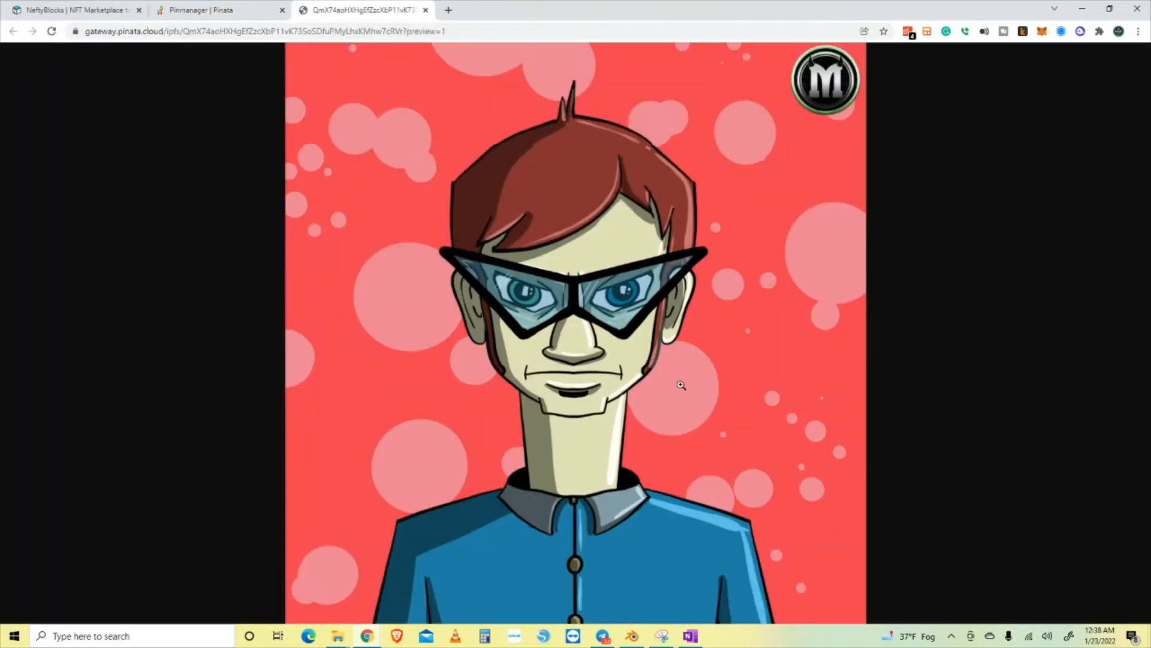
{"action": "left_click", "coordinate": [92, 8]}
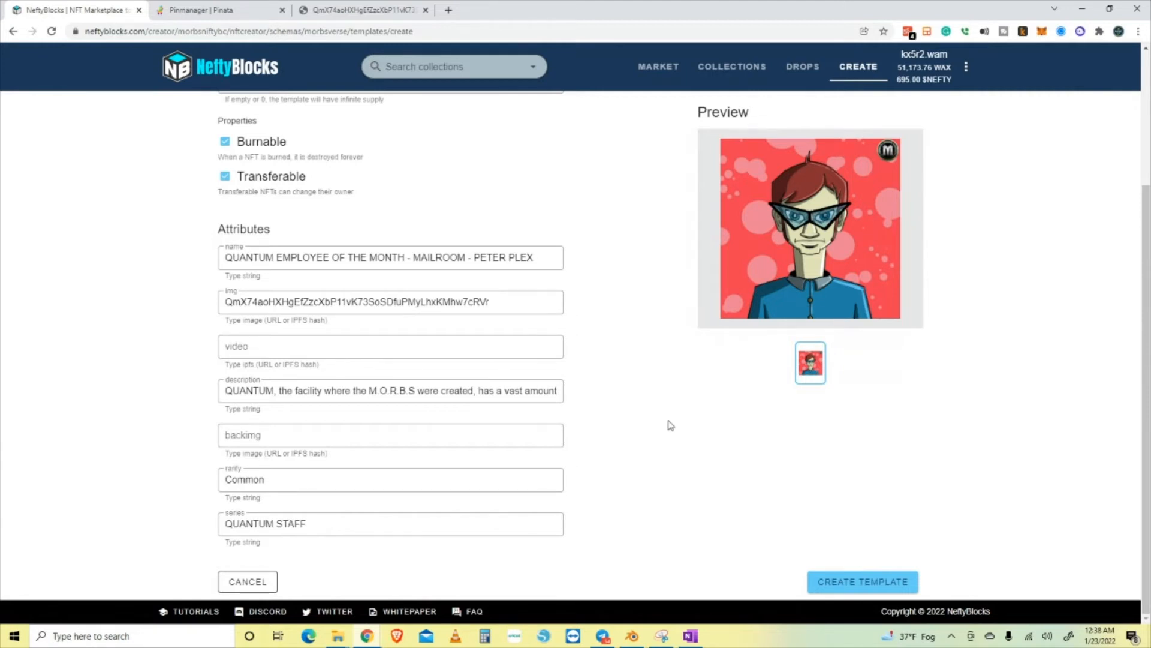
{"action": "scroll", "coordinate": [670, 426], "scroll_direction": "up", "scroll_amount": 3}
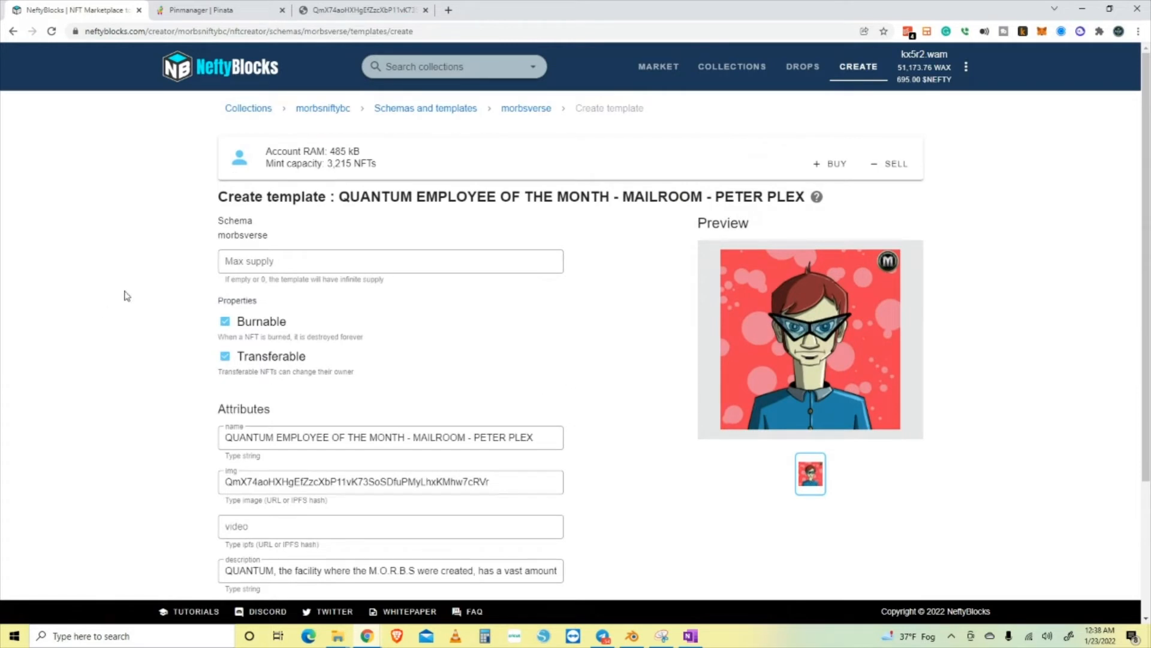
{"action": "scroll", "coordinate": [447, 327], "scroll_direction": "down", "scroll_amount": 2}
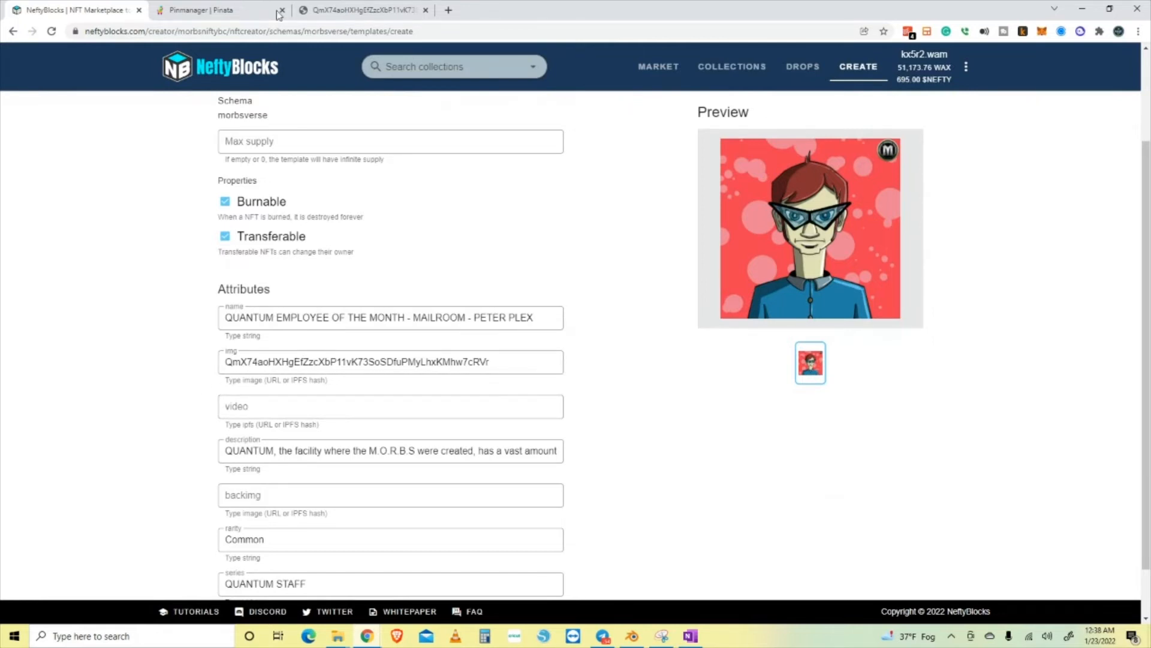
{"action": "left_click", "coordinate": [222, 12]}
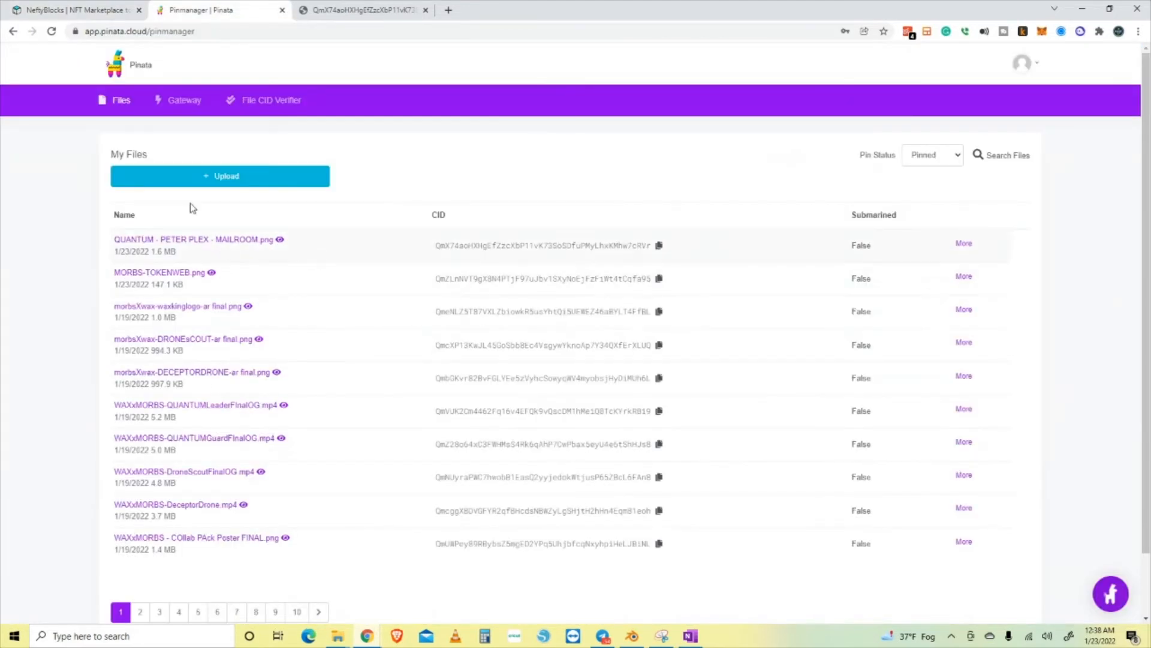
{"action": "left_click", "coordinate": [68, 10]}
{"action": "scroll", "coordinate": [425, 417], "scroll_direction": "down", "scroll_amount": 1}
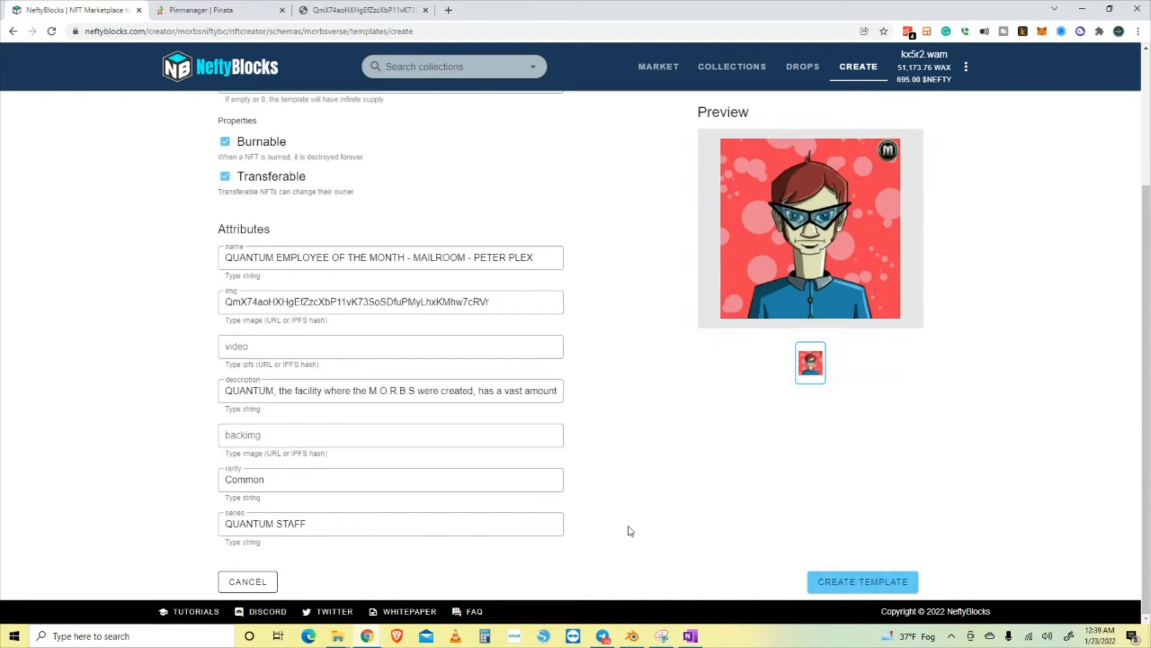
Create the QUANTUM mailroom employee template and approve the transaction in WAX Cloud Wallet
{"action": "left_click", "coordinate": [887, 580]}
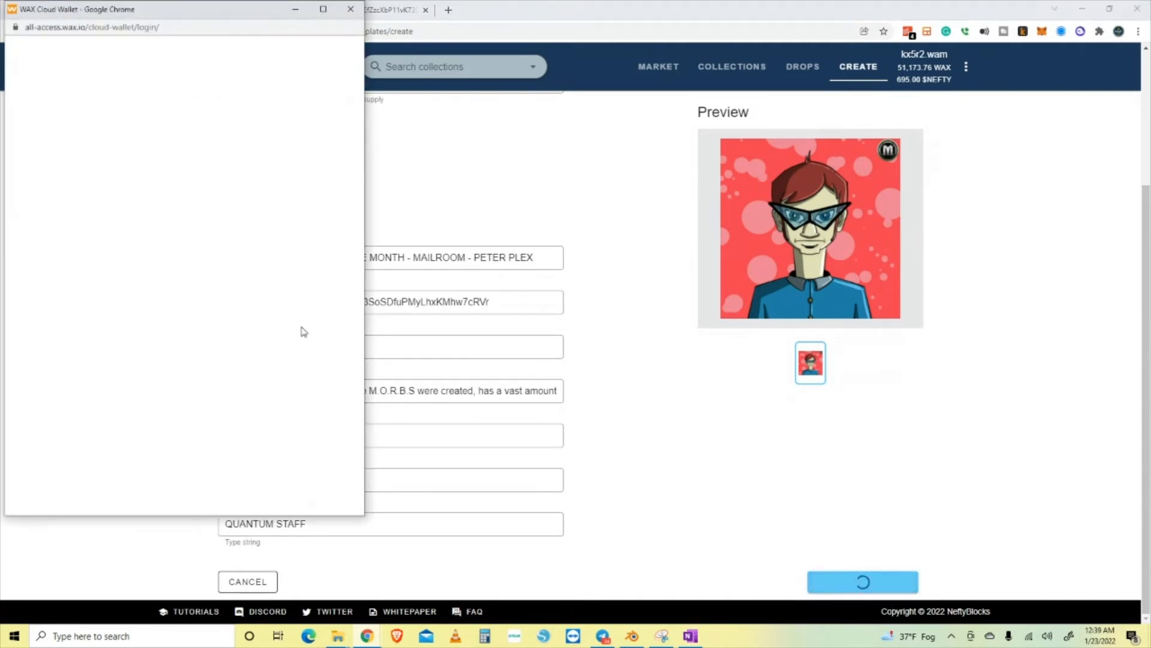
{"action": "left_click", "coordinate": [181, 339]}
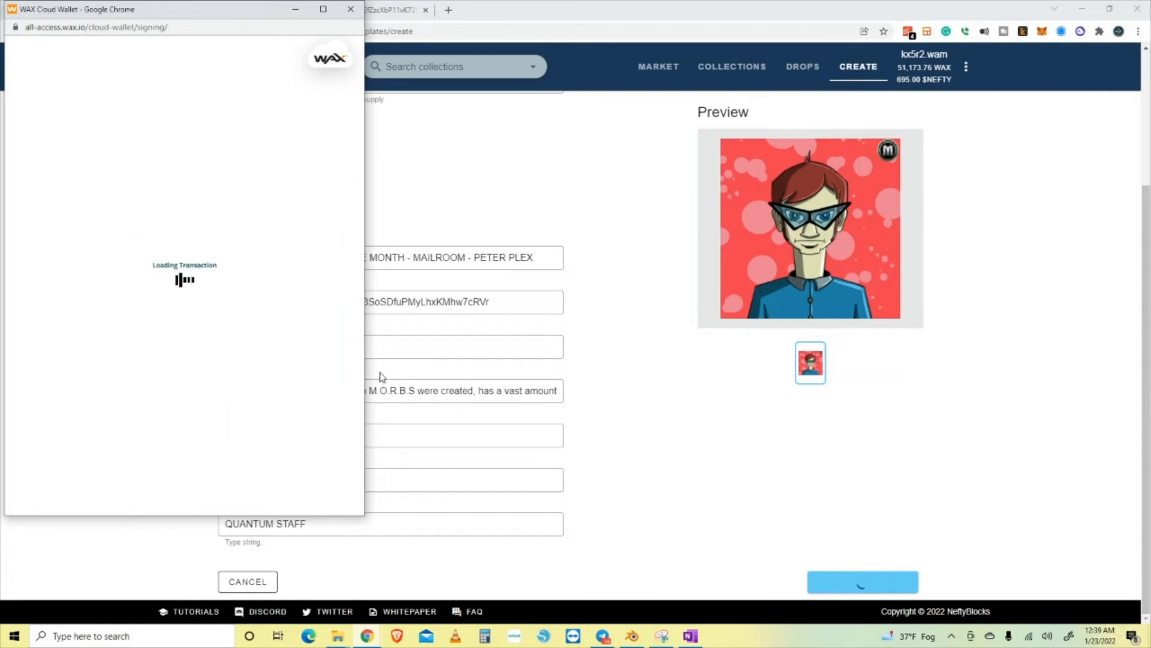
{"action": "left_click", "coordinate": [233, 483]}
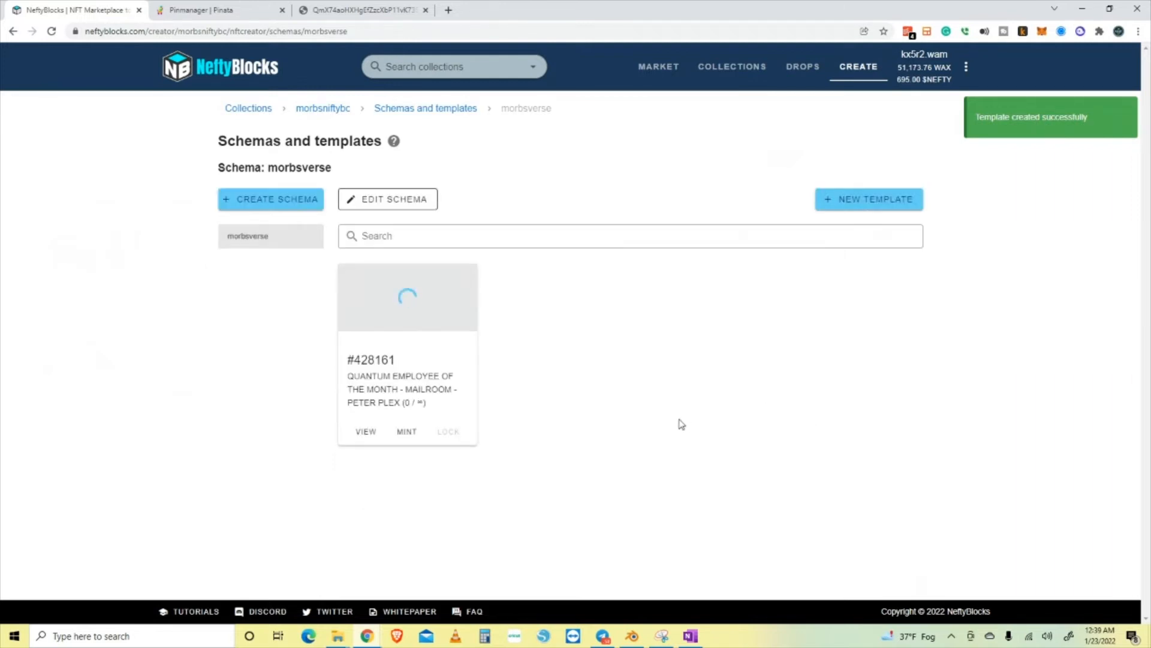
Open the new mailroom template's details, check its attributes, and start minting NFTs from it
{"action": "left_click", "coordinate": [411, 381]}
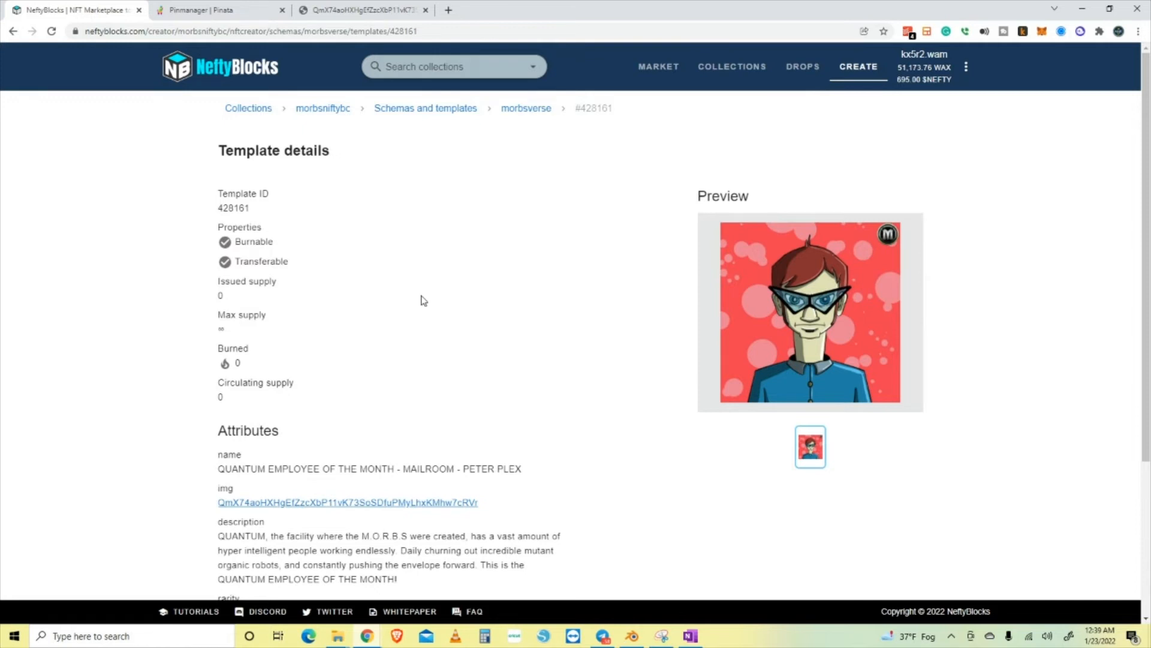
{"action": "scroll", "coordinate": [423, 300], "scroll_direction": "down", "scroll_amount": 2}
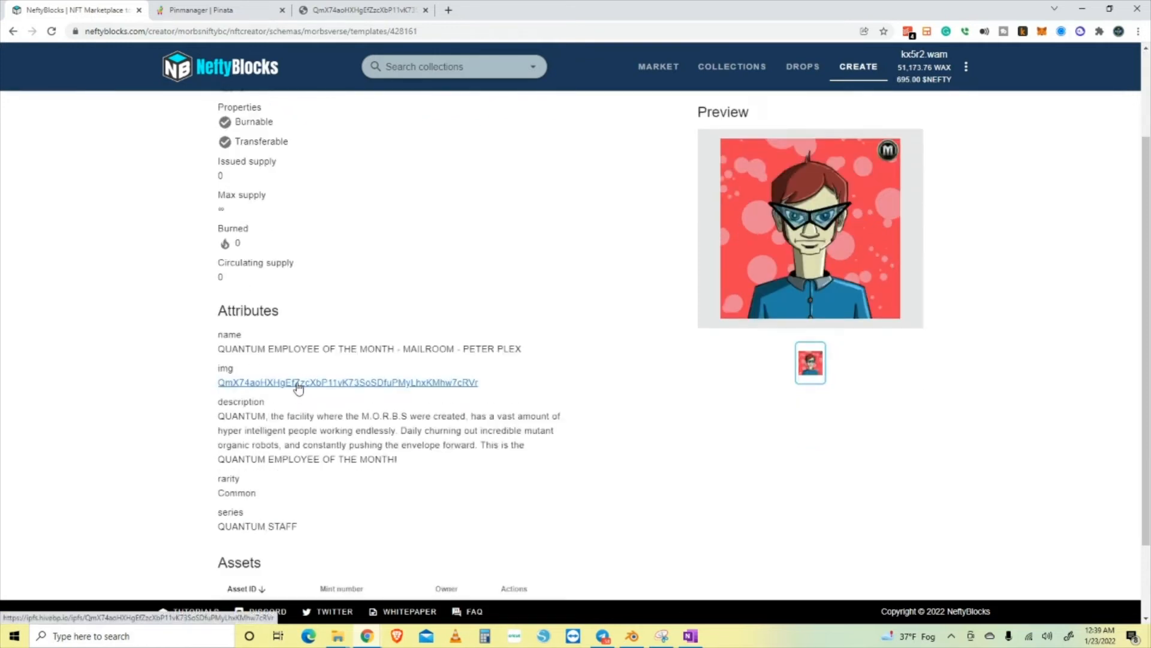
{"action": "scroll", "coordinate": [312, 391], "scroll_direction": "down", "scroll_amount": 2}
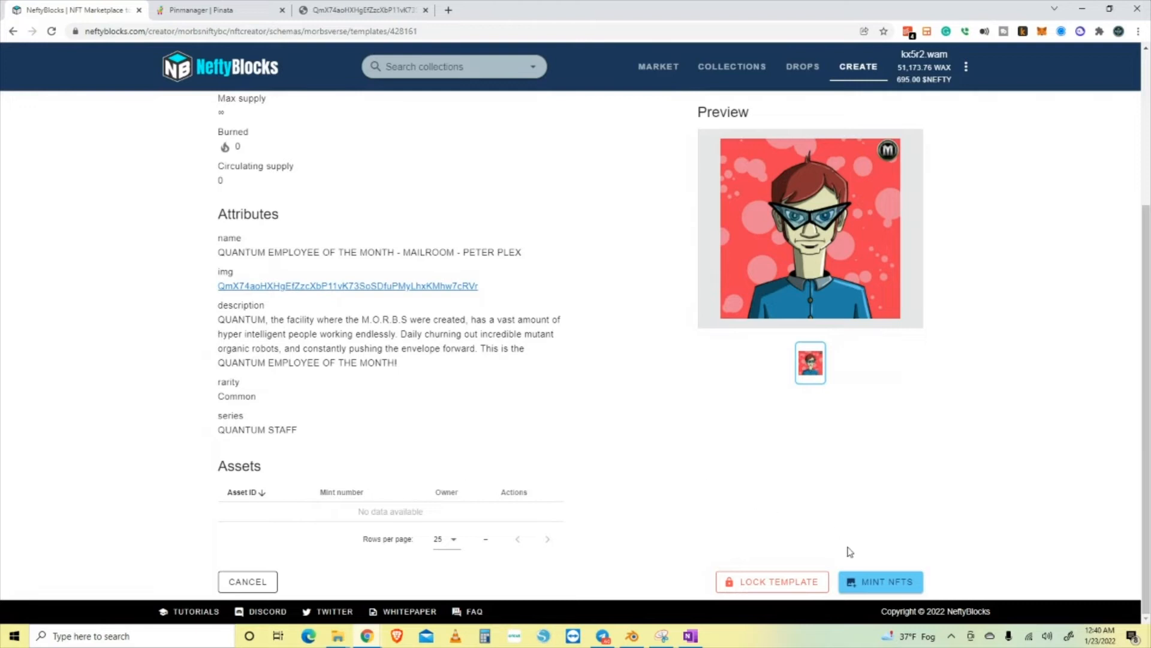
{"action": "left_click", "coordinate": [881, 583]}
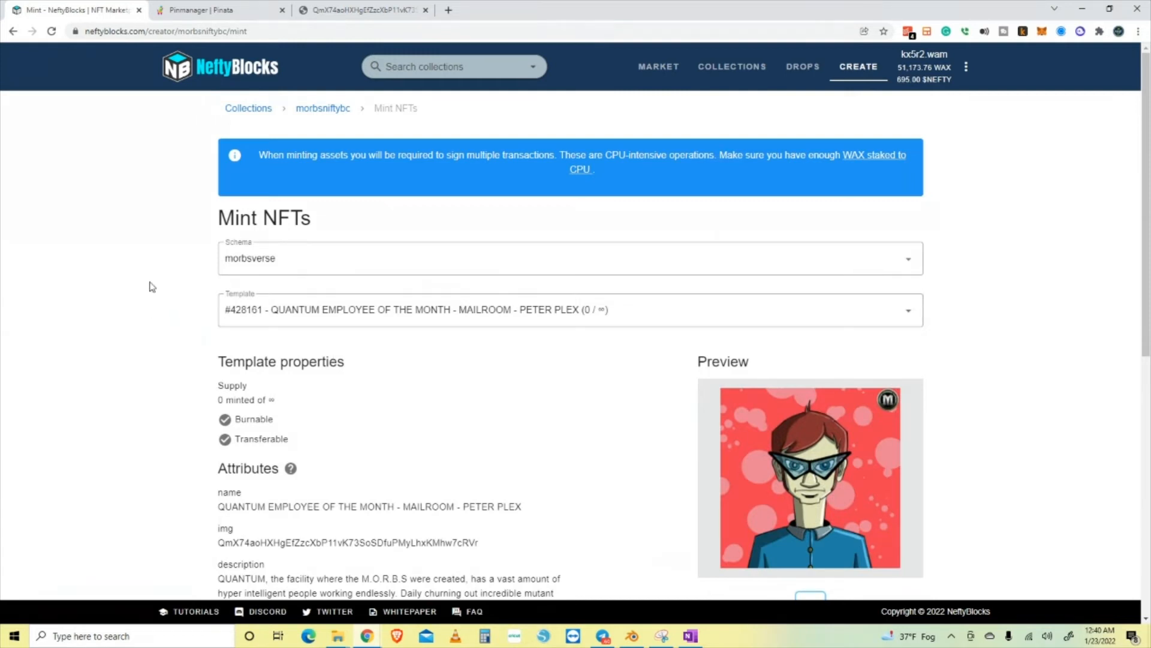
Check the mint form for the mailroom template and buy 25 WAX worth of account RAM
{"action": "scroll", "coordinate": [704, 422], "scroll_direction": "down", "scroll_amount": 1}
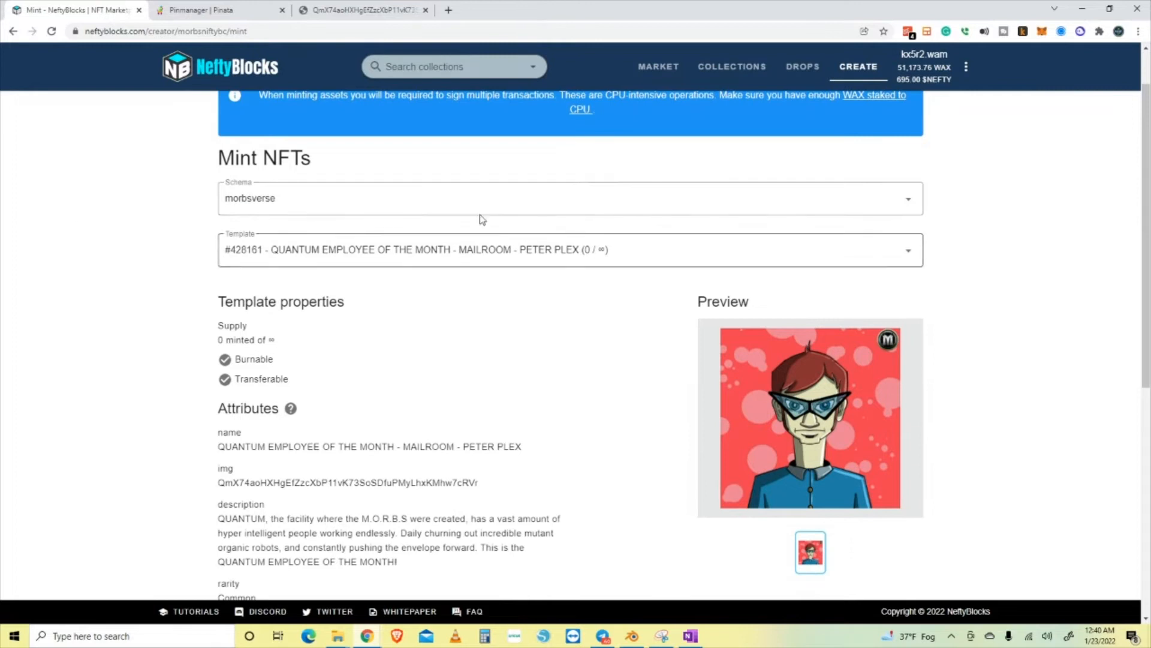
{"action": "scroll", "coordinate": [353, 309], "scroll_direction": "down", "scroll_amount": 2}
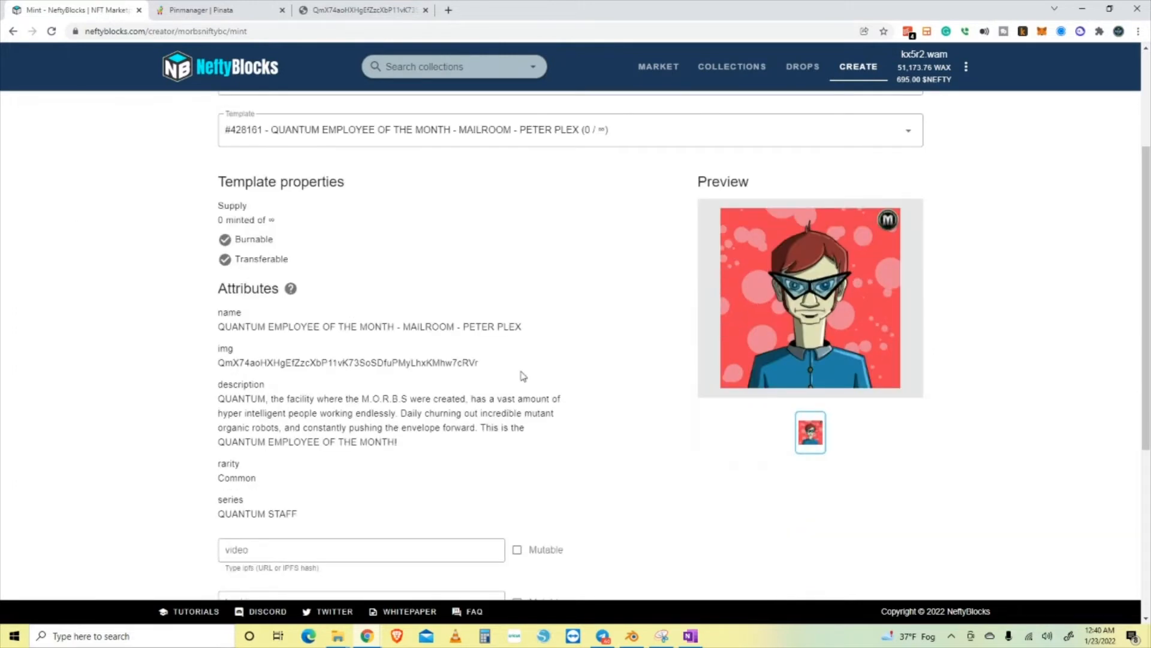
{"action": "scroll", "coordinate": [540, 424], "scroll_direction": "down", "scroll_amount": 4}
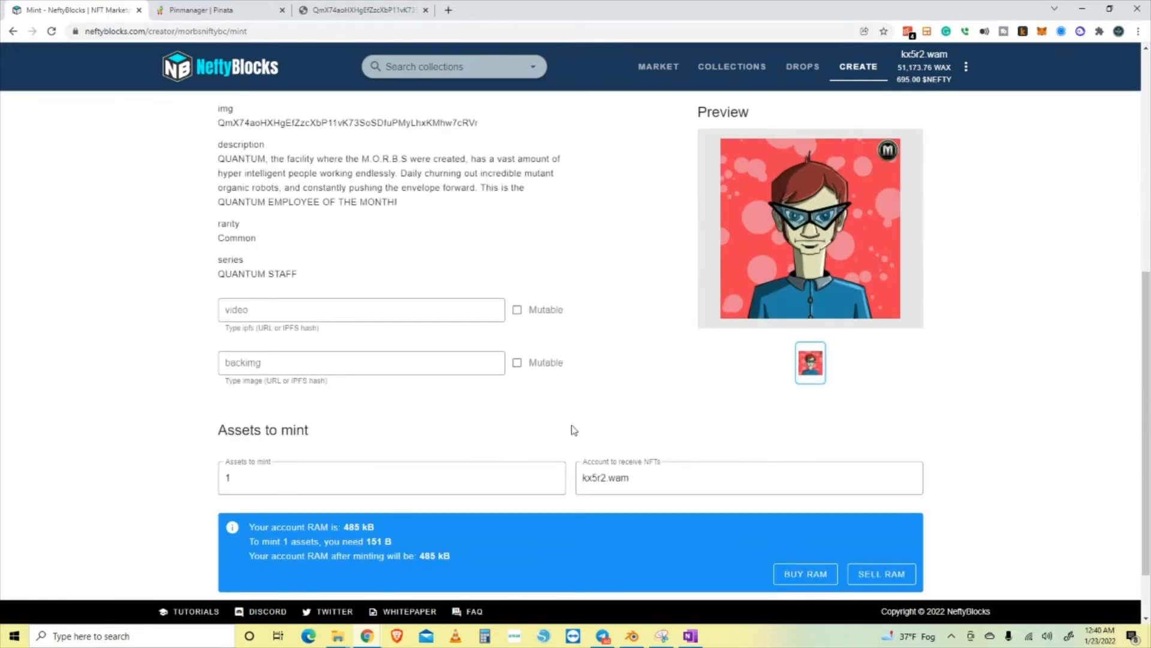
{"action": "scroll", "coordinate": [573, 430], "scroll_direction": "down", "scroll_amount": 1}
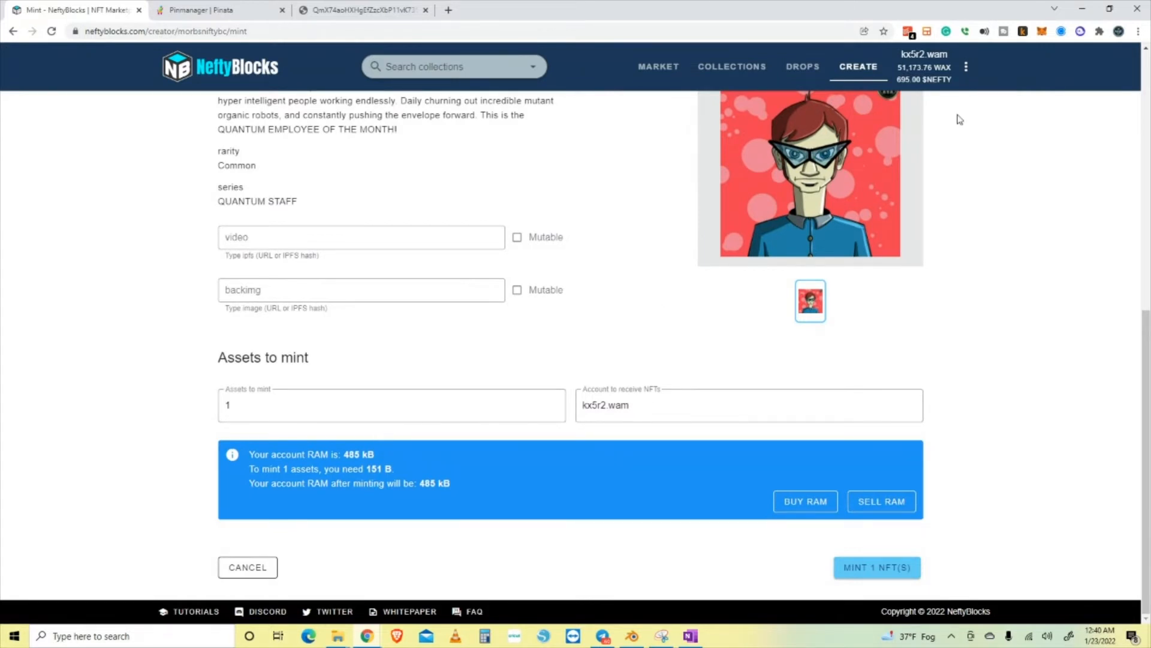
{"action": "left_click", "coordinate": [804, 502]}
{"action": "double_click", "coordinate": [501, 300]}
{"action": "type", "text": "25"}
{"action": "left_click", "coordinate": [326, 396]}
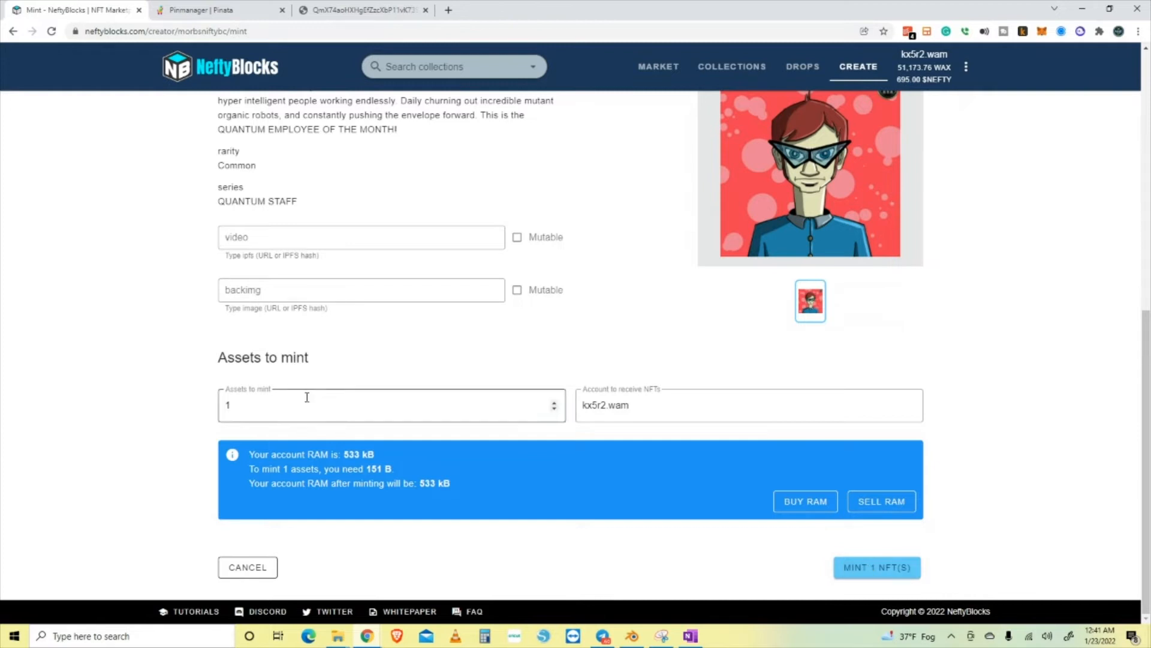
Set the assets to mint to 100, submit the mint, and go through its transactions in WAX Cloud Wallet
{"action": "left_click_drag", "start_coordinate": [280, 403], "coordinate": [168, 391]}
{"action": "type", "text": "100"}
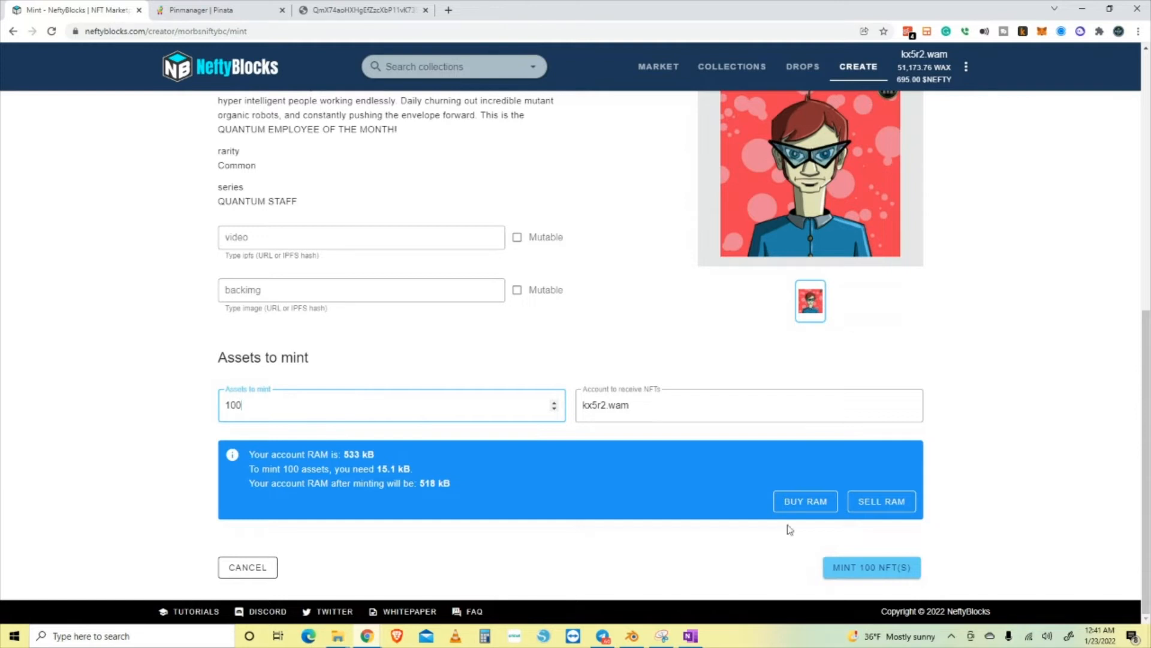
{"action": "left_click", "coordinate": [873, 569]}
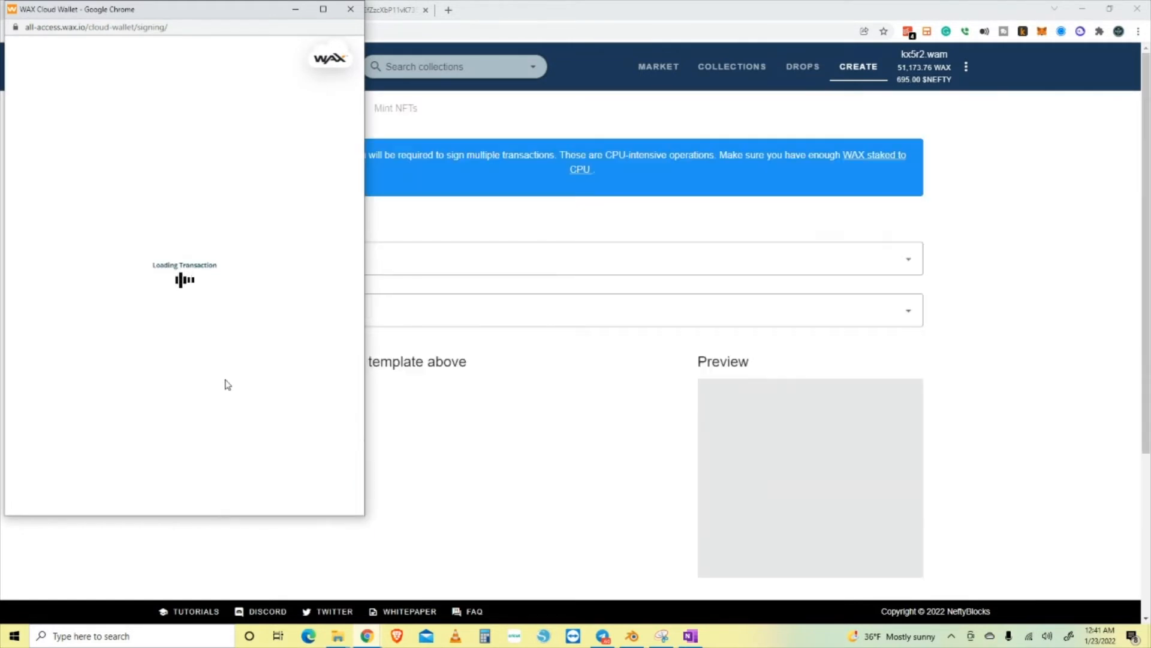
{"action": "scroll", "coordinate": [231, 382], "scroll_direction": "down", "scroll_amount": 5}
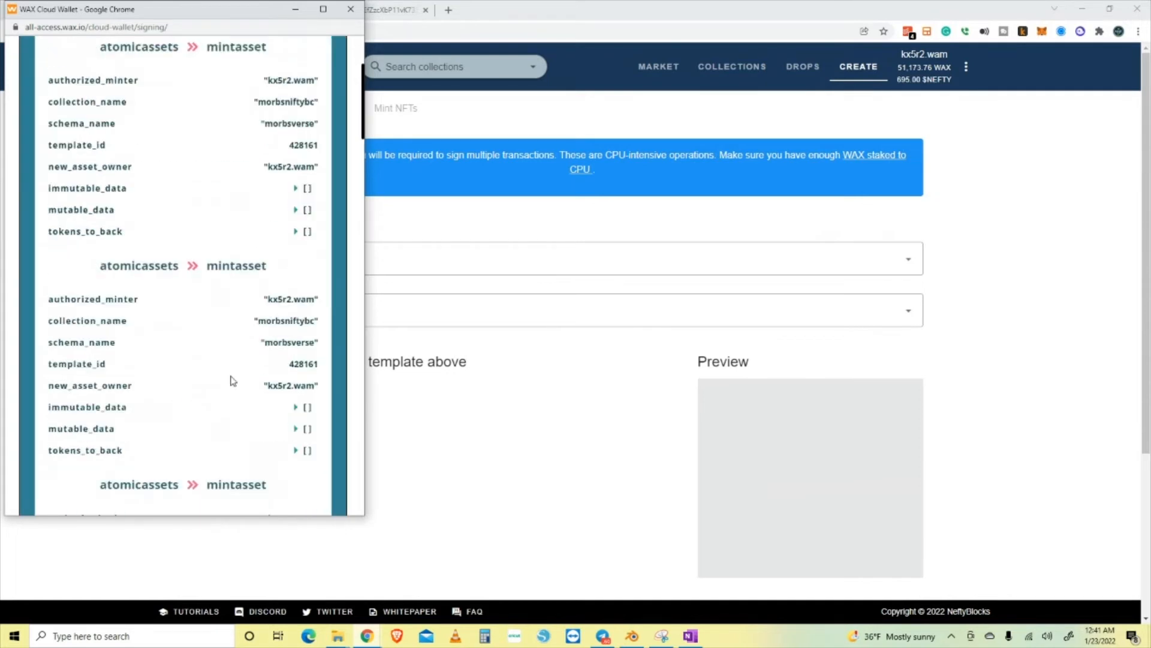
{"action": "scroll", "coordinate": [232, 382], "scroll_direction": "down", "scroll_amount": 3}
{"action": "left_click_drag", "start_coordinate": [363, 161], "coordinate": [364, 521]}
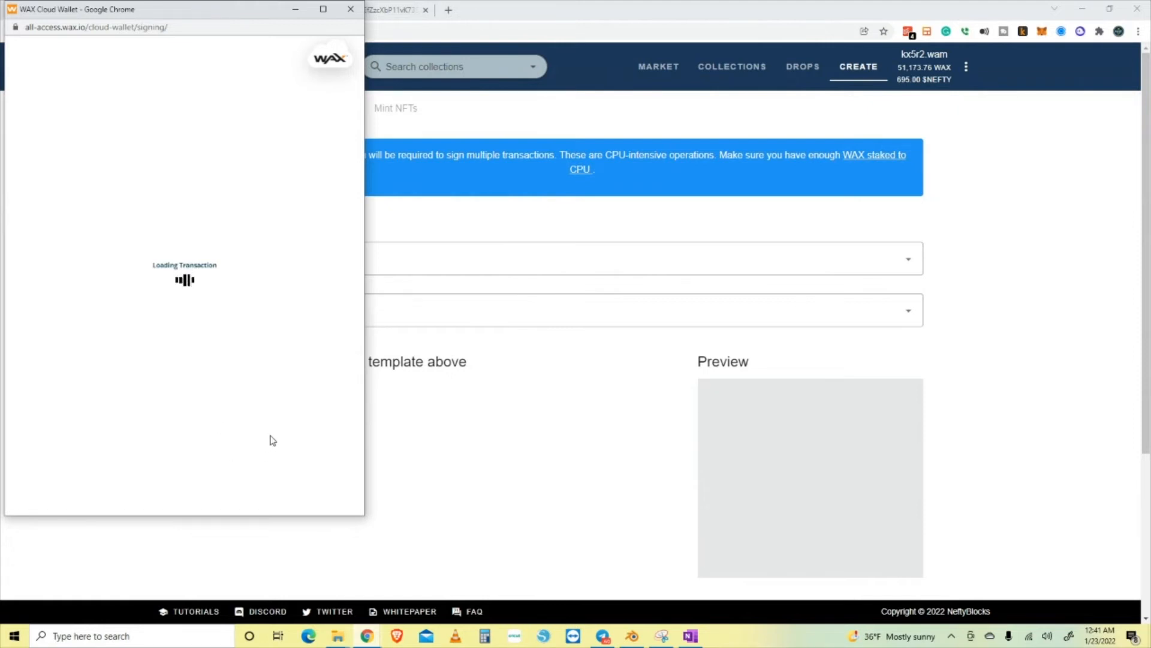
Open the mailroom template's details from the morbsverse schema to check its issued supply
{"action": "left_click", "coordinate": [322, 110]}
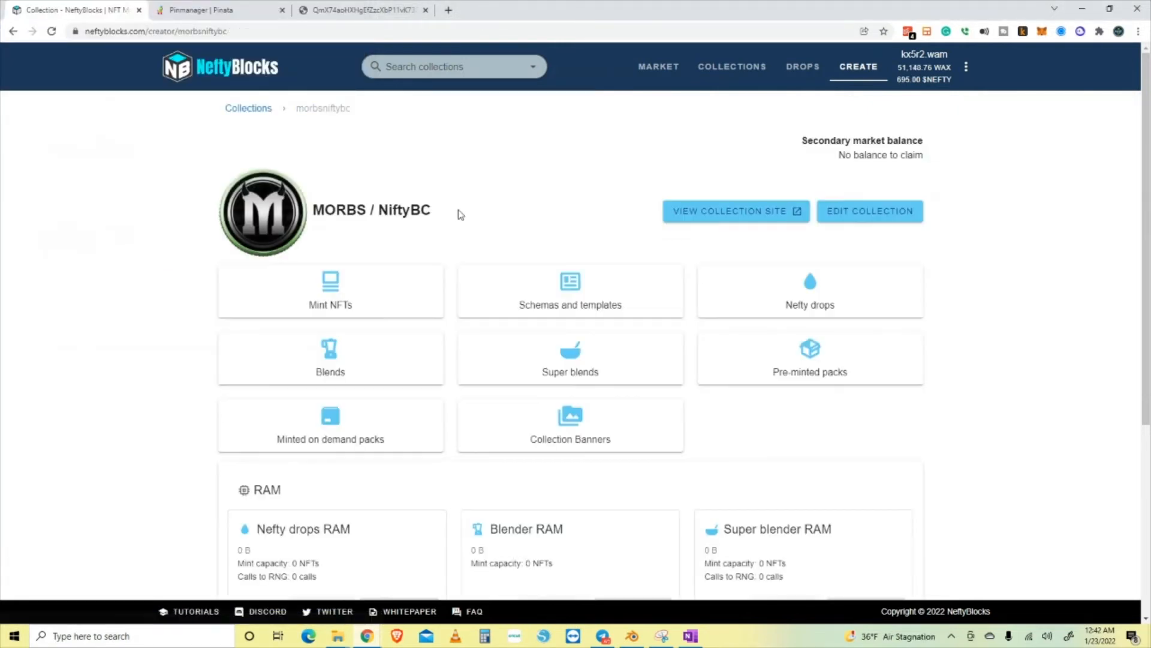
{"action": "left_click", "coordinate": [596, 305]}
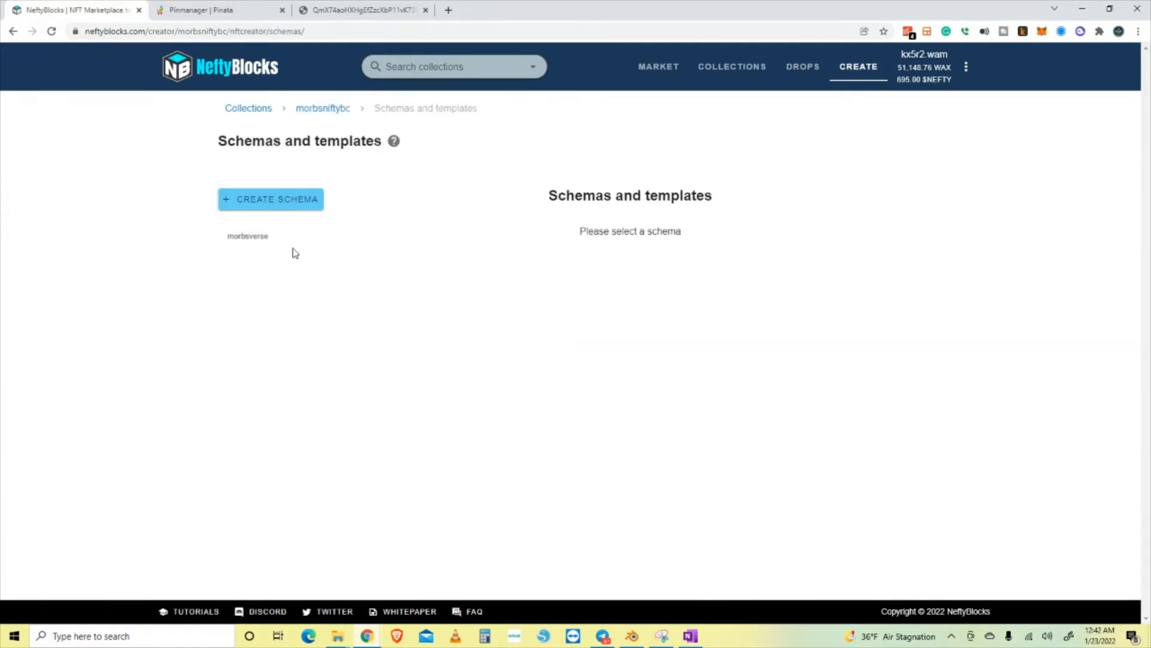
{"action": "left_click", "coordinate": [237, 235]}
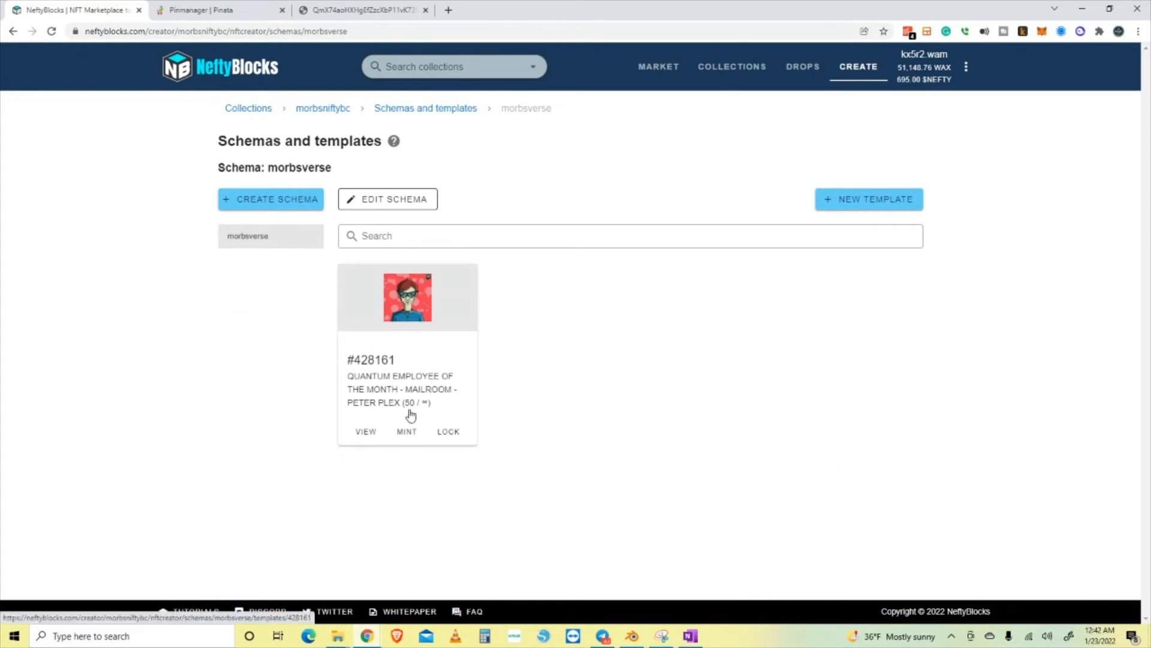
{"action": "left_click", "coordinate": [407, 390]}
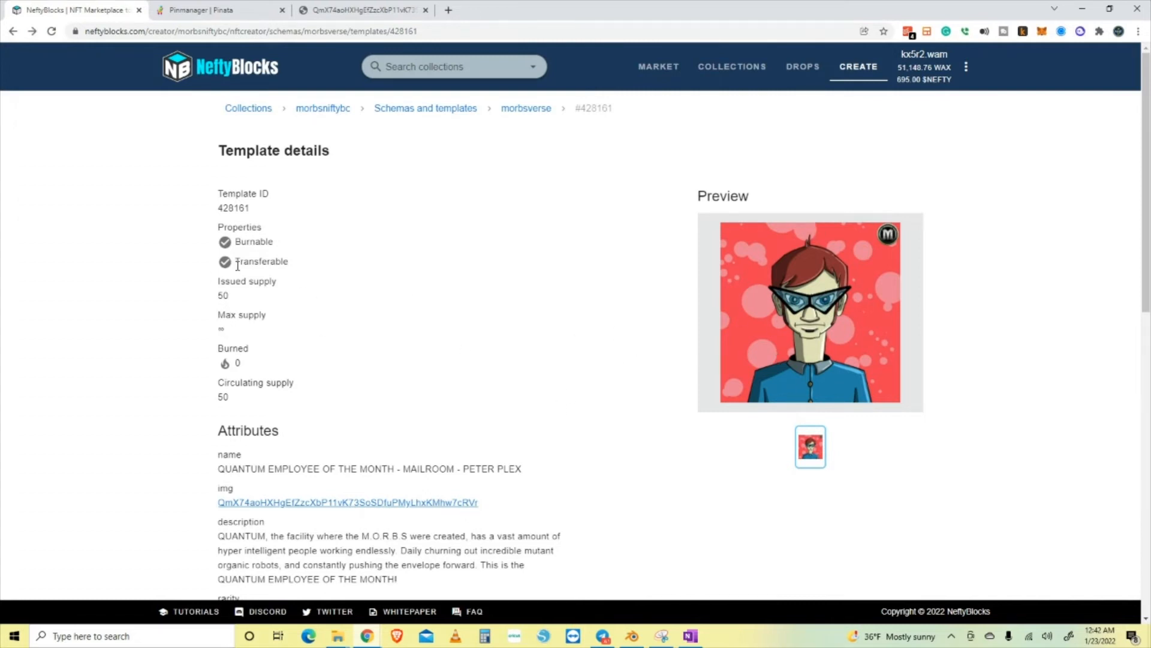
Deposit 50 WAX into the morbsniftybc collection's Nefty drops RAM
{"action": "left_click", "coordinate": [311, 110]}
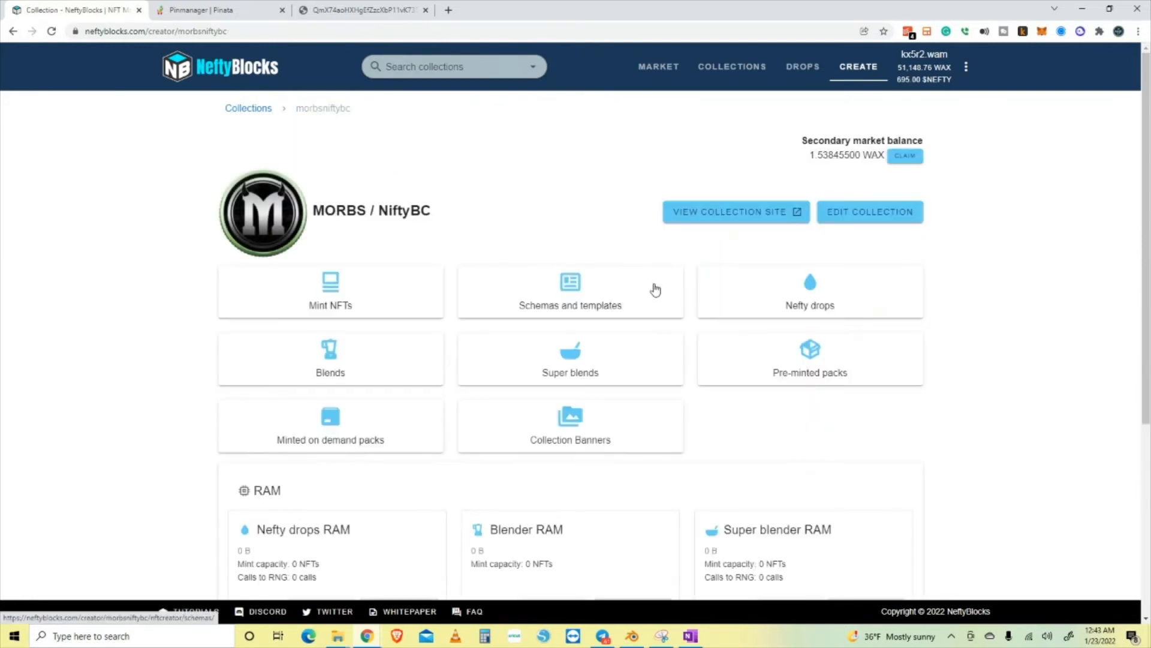
{"action": "scroll", "coordinate": [475, 287], "scroll_direction": "down", "scroll_amount": 3}
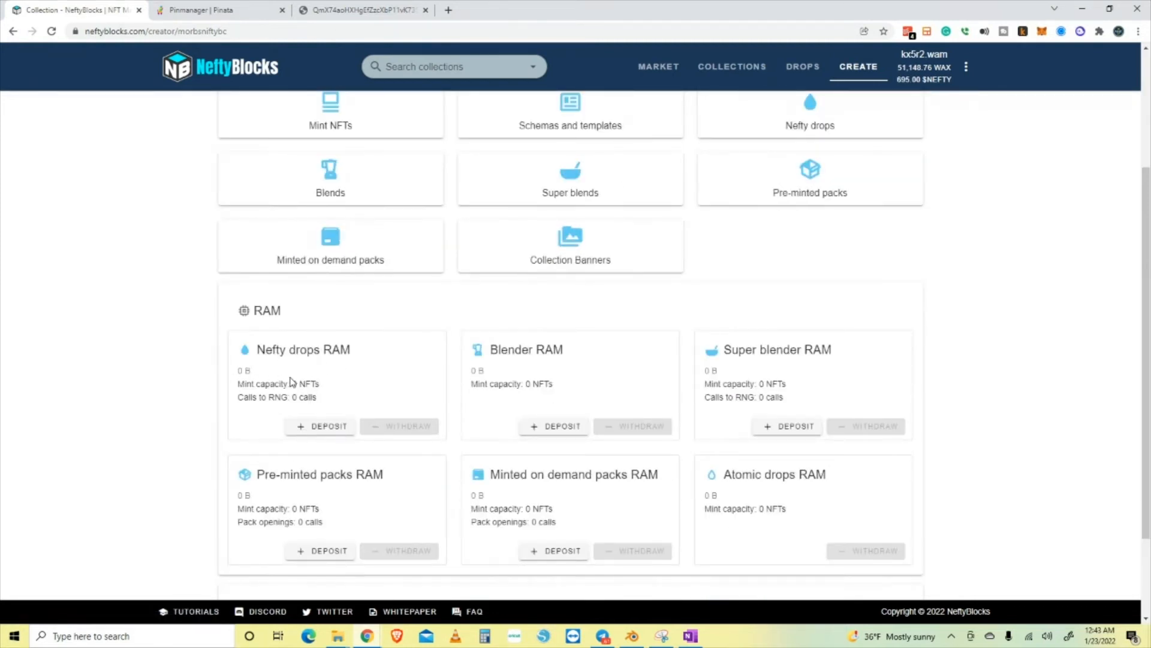
{"action": "left_click", "coordinate": [321, 426]}
{"action": "double_click", "coordinate": [462, 290]}
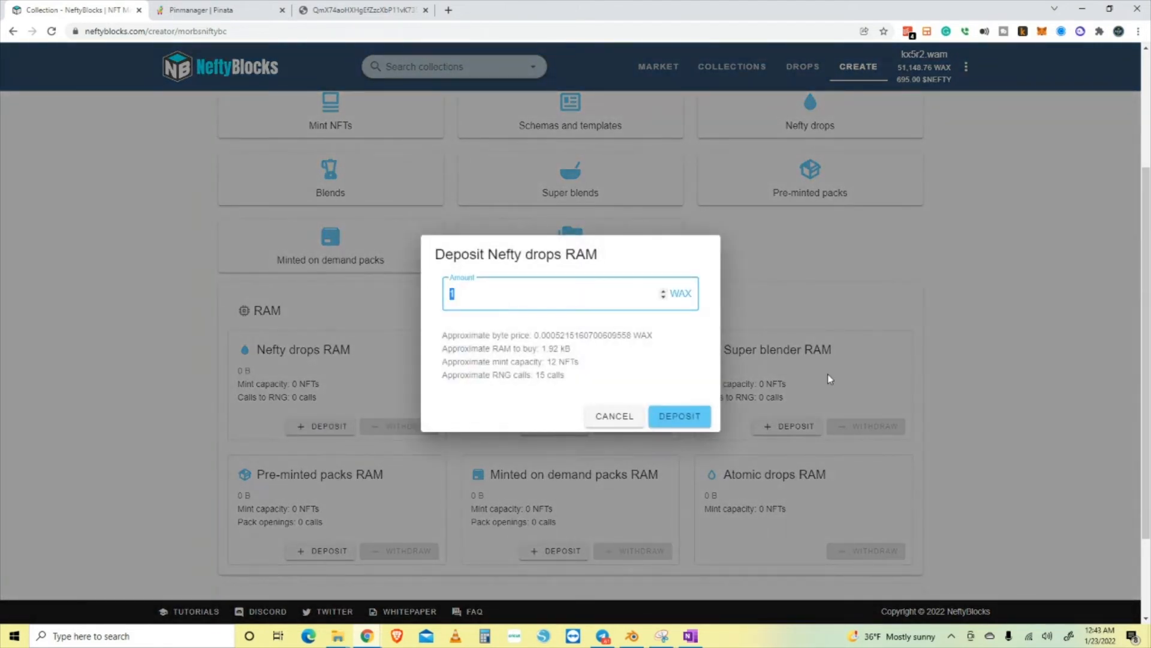
{"action": "type", "text": "25"}
{"action": "left_click_drag", "start_coordinate": [473, 297], "coordinate": [424, 295]}
{"action": "type", "text": "50"}
{"action": "left_click", "coordinate": [684, 419]}
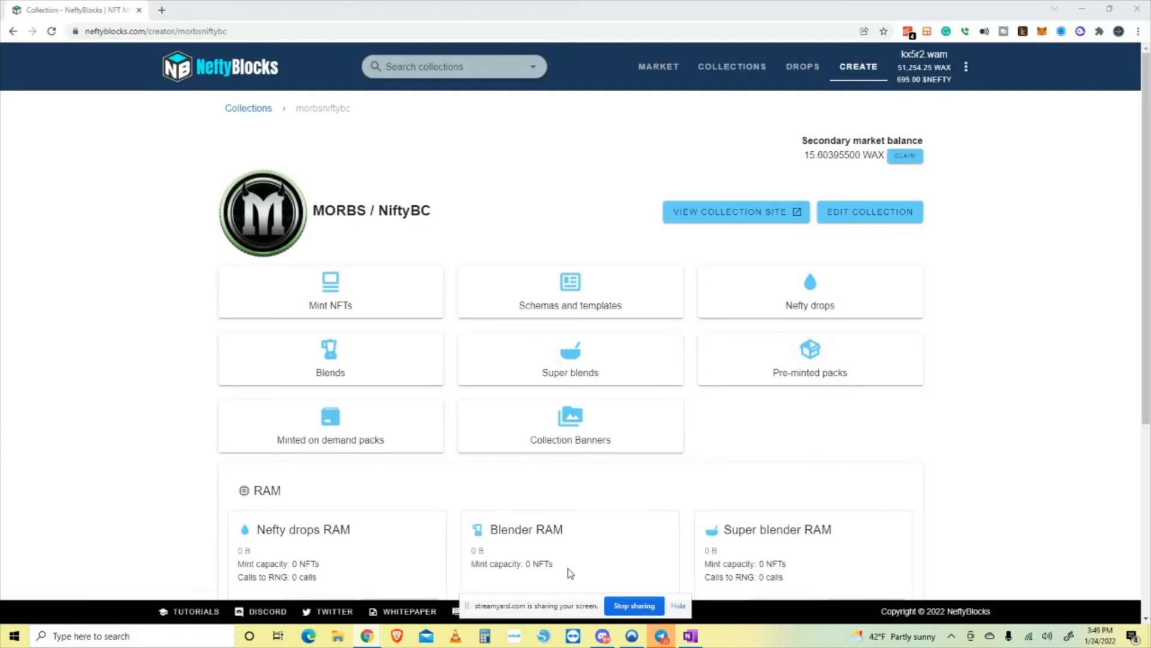
Open the mailroom template's details in the morbsverse schema and examine its supply figures and list of minted assets
{"action": "left_click", "coordinate": [553, 307]}
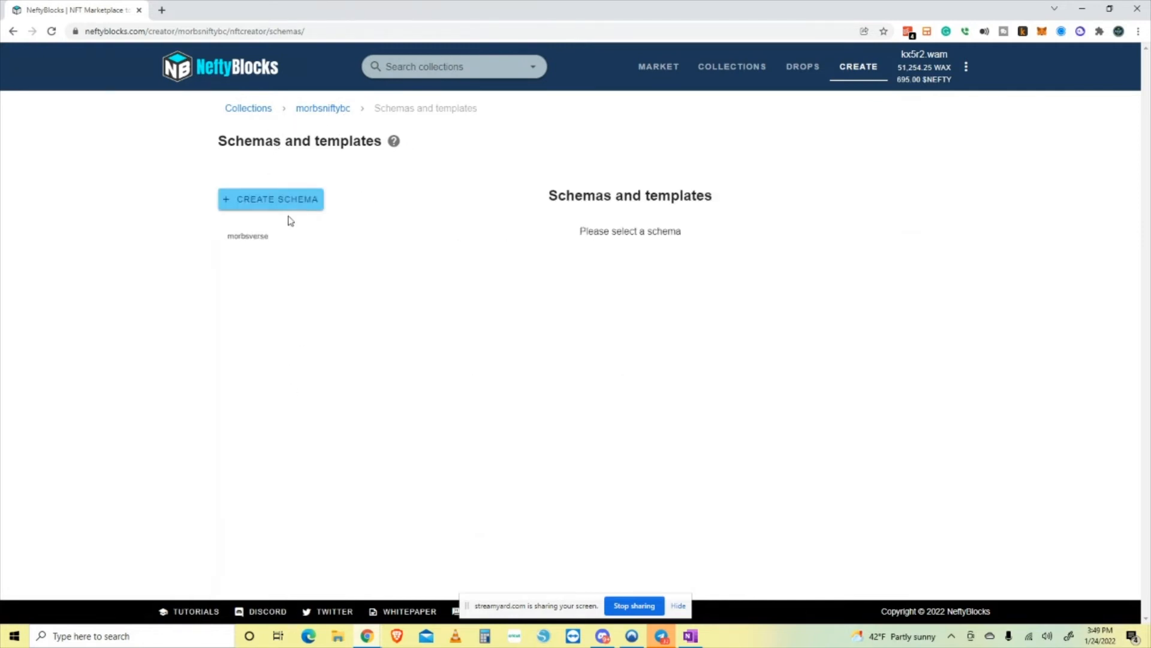
{"action": "left_click", "coordinate": [256, 240]}
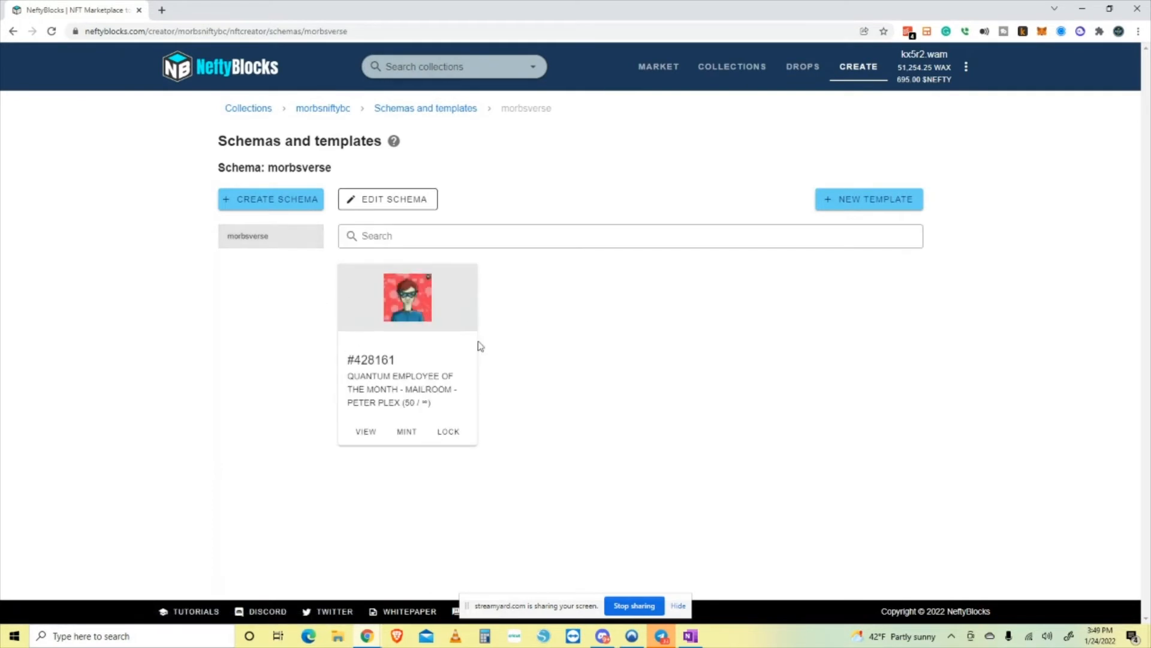
{"action": "left_click", "coordinate": [406, 414]}
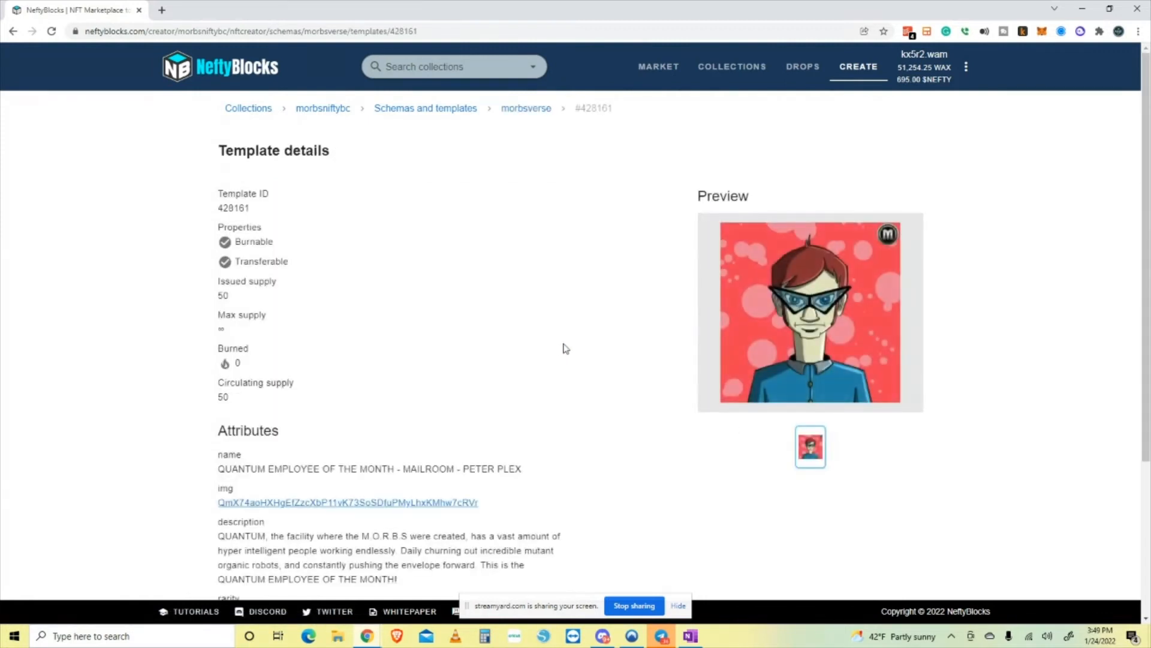
{"action": "scroll", "coordinate": [564, 348], "scroll_direction": "down", "scroll_amount": 8}
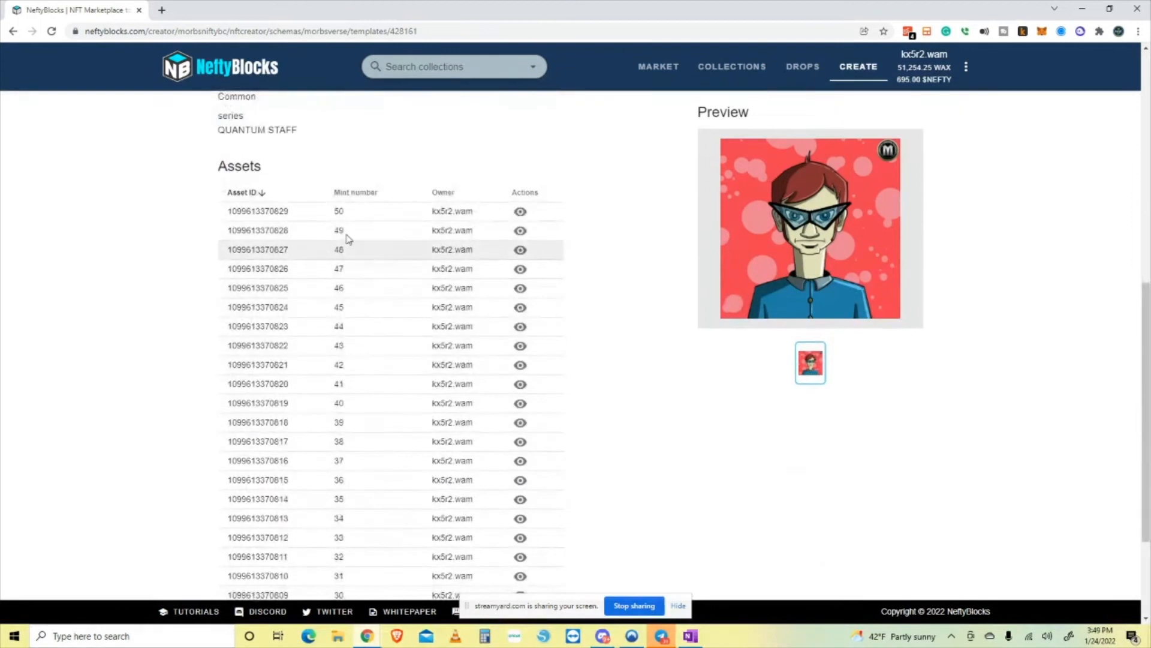
{"action": "scroll", "coordinate": [365, 438], "scroll_direction": "down", "scroll_amount": 3}
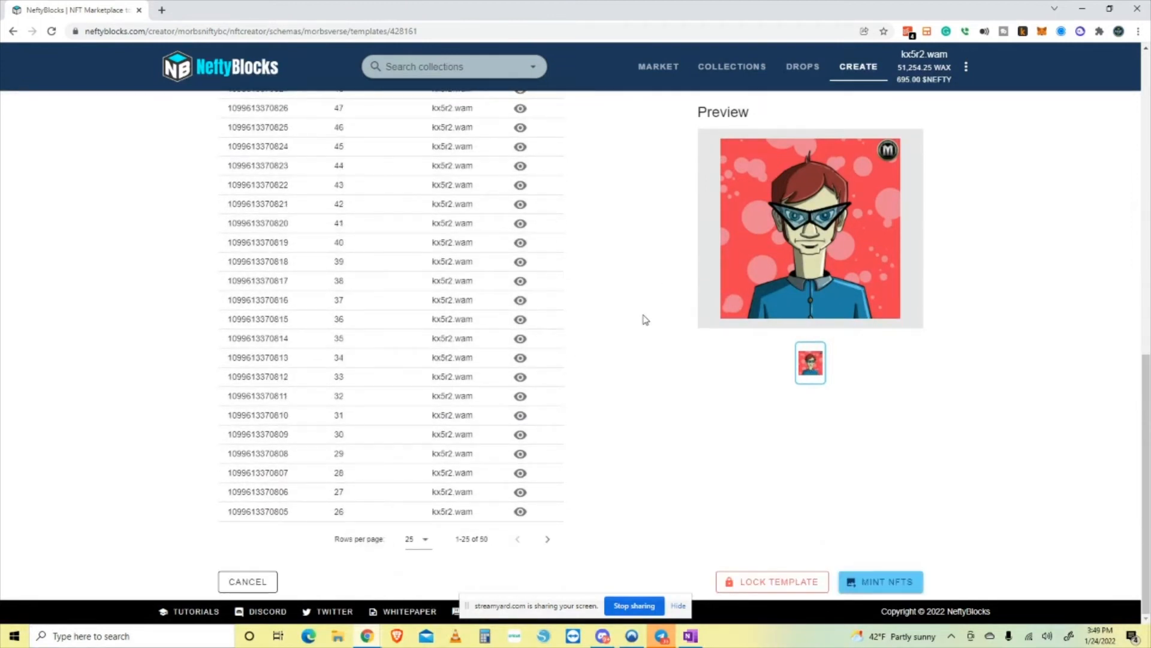
{"action": "scroll", "coordinate": [643, 334], "scroll_direction": "up", "scroll_amount": 10}
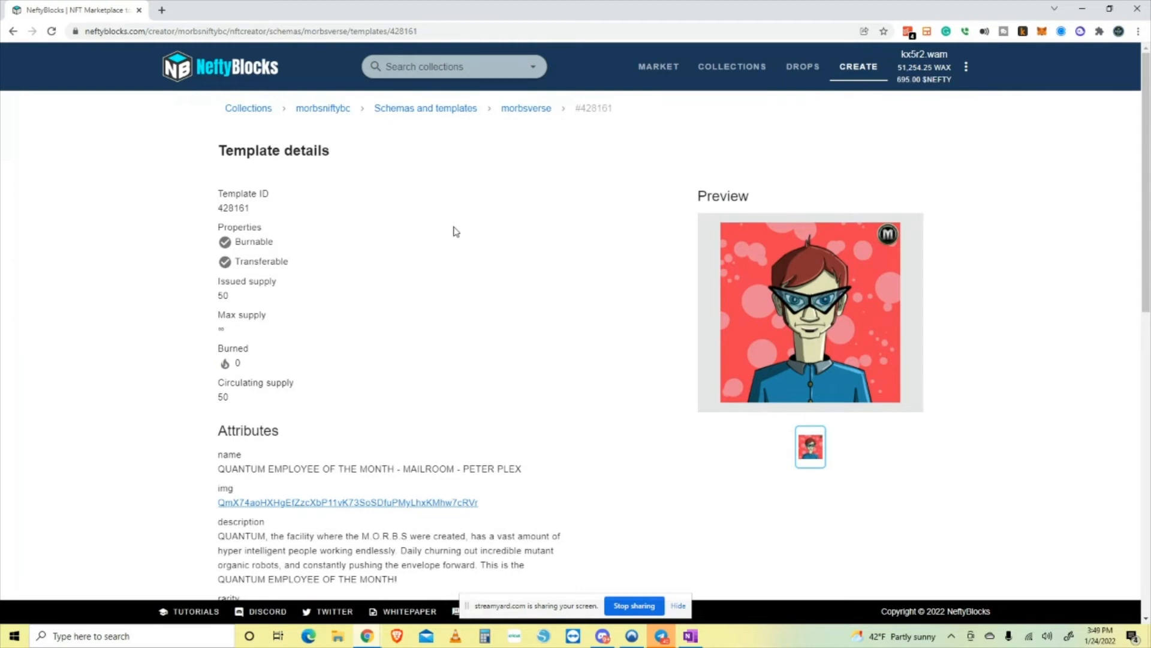
Deposit 100 WAX into the morbsniftybc collection's Nefty drops RAM and approve the transaction in WAX Cloud Wallet
{"action": "left_click", "coordinate": [327, 109]}
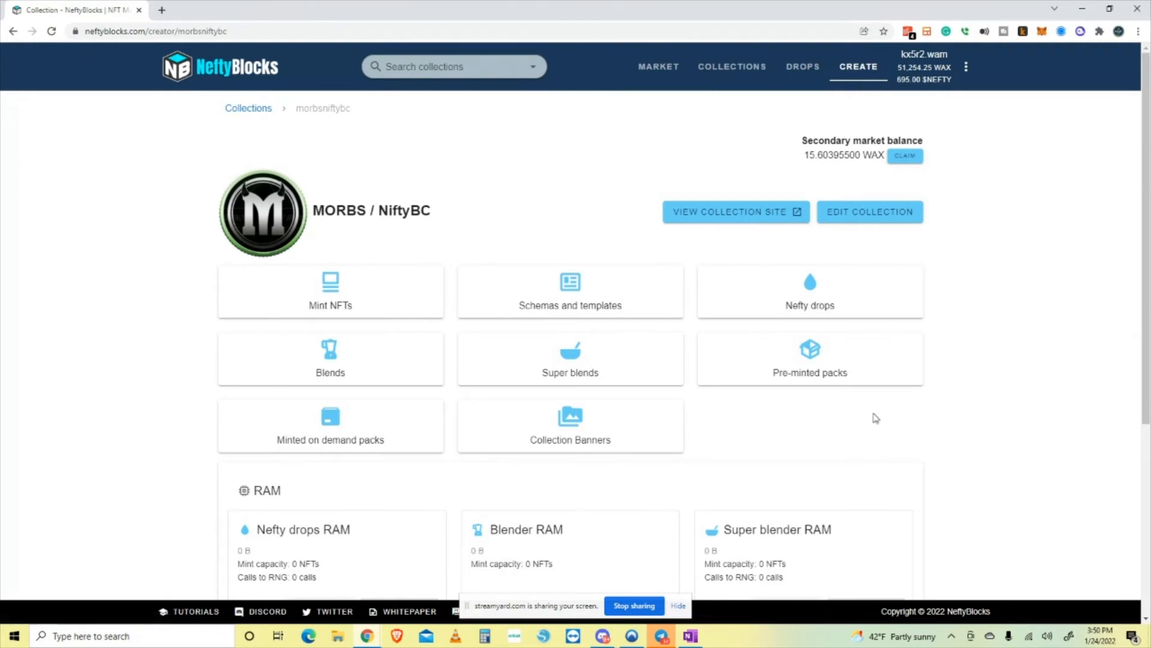
{"action": "scroll", "coordinate": [966, 360], "scroll_direction": "down", "scroll_amount": 2}
{"action": "scroll", "coordinate": [959, 377], "scroll_direction": "down", "scroll_amount": 1}
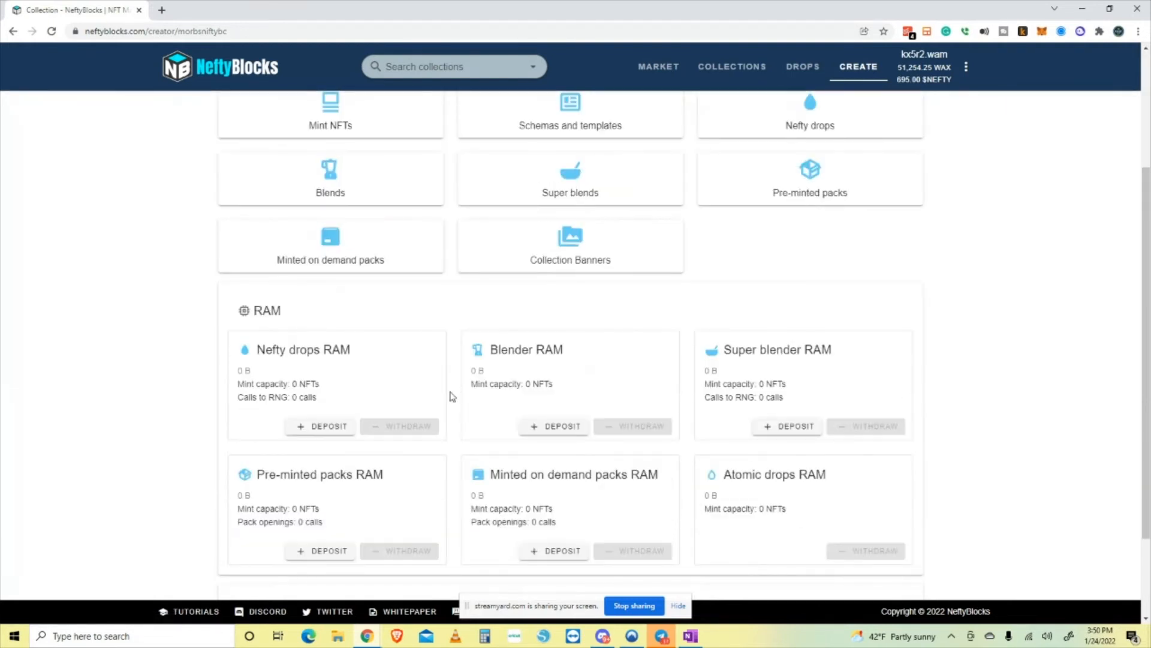
{"action": "scroll", "coordinate": [357, 379], "scroll_direction": "down", "scroll_amount": 2}
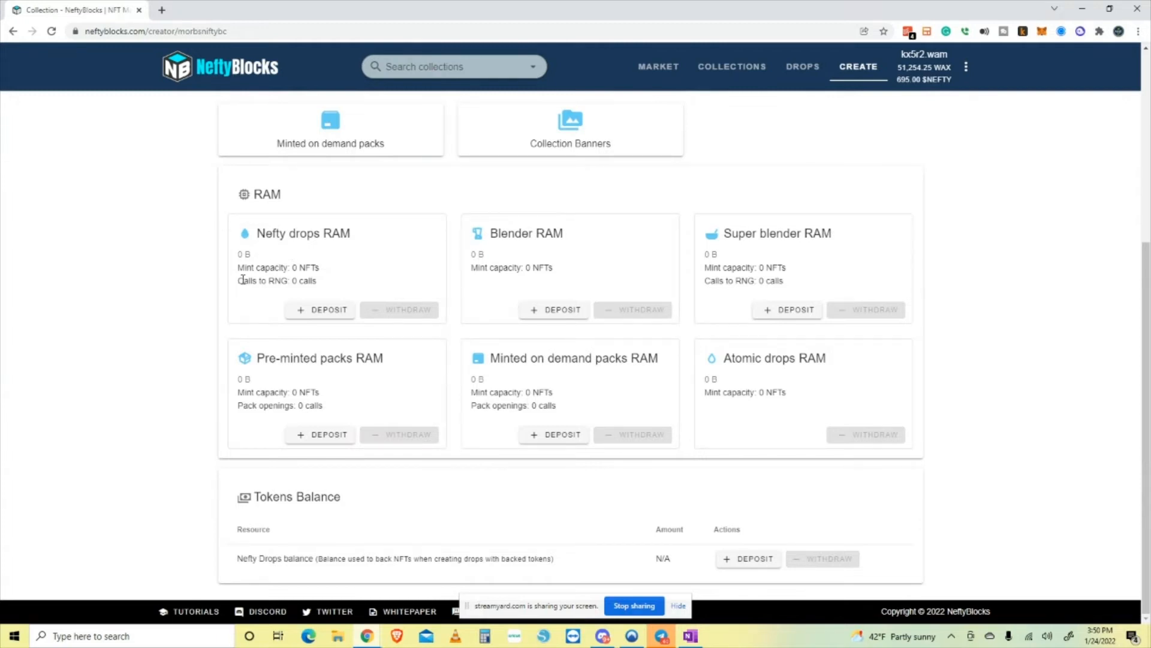
{"action": "left_click", "coordinate": [314, 308]}
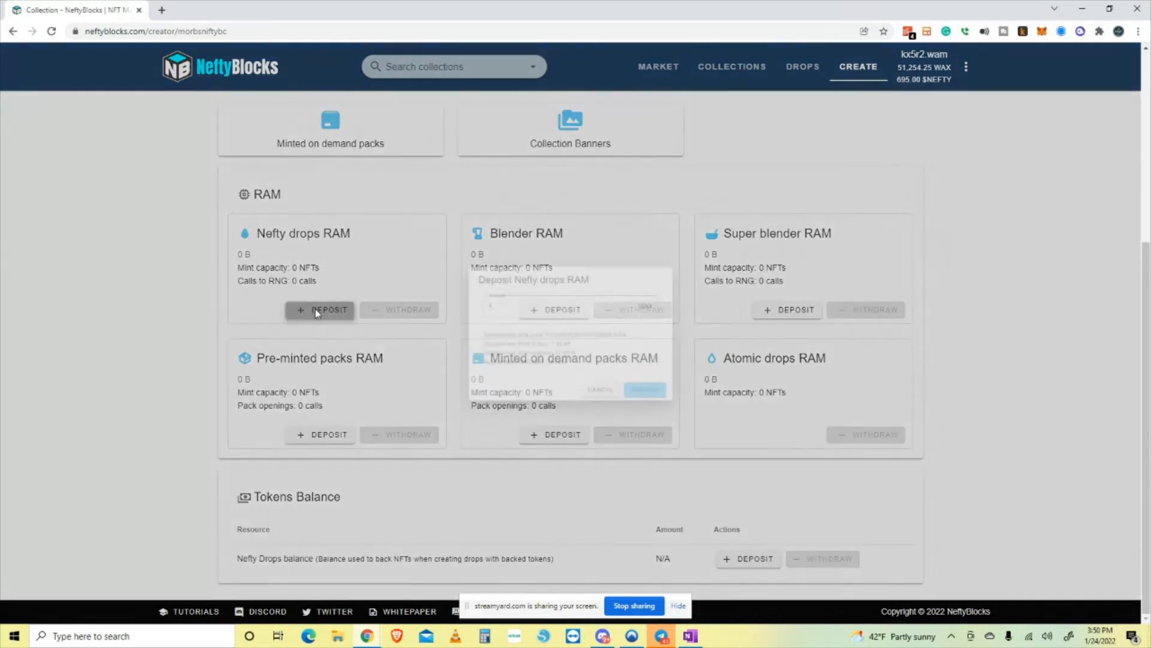
{"action": "left_click_drag", "start_coordinate": [496, 297], "coordinate": [427, 296]}
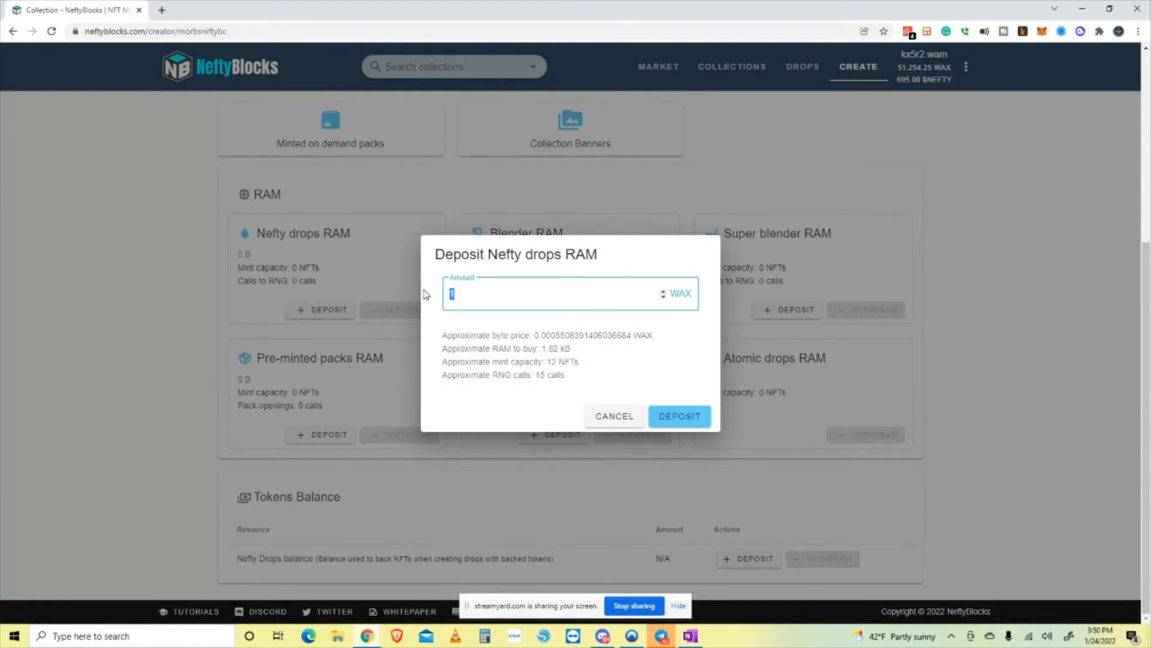
{"action": "type", "text": "50"}
{"action": "left_click_drag", "start_coordinate": [482, 293], "coordinate": [449, 290]}
{"action": "type", "text": "100"}
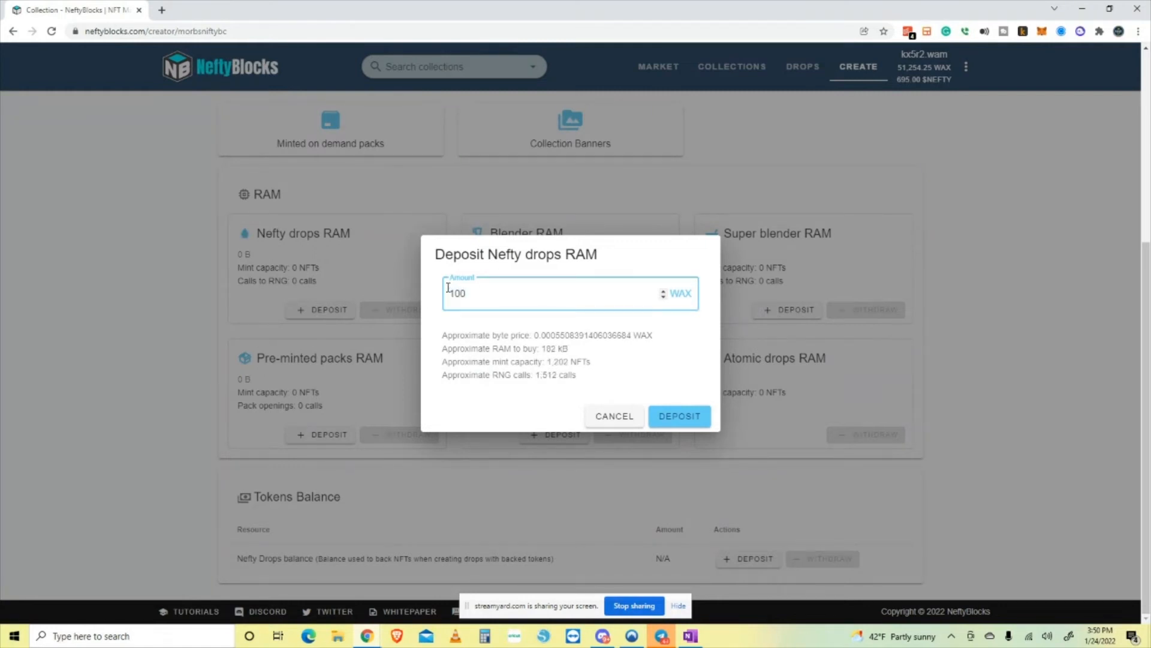
{"action": "left_click", "coordinate": [681, 420]}
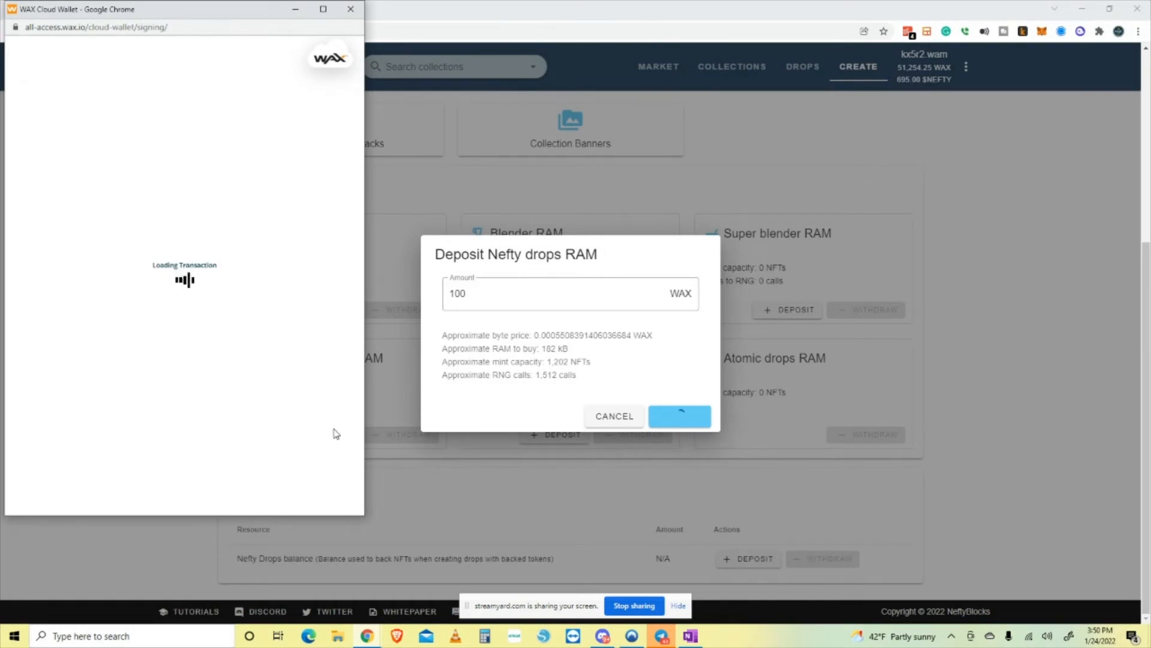
{"action": "left_click", "coordinate": [211, 350]}
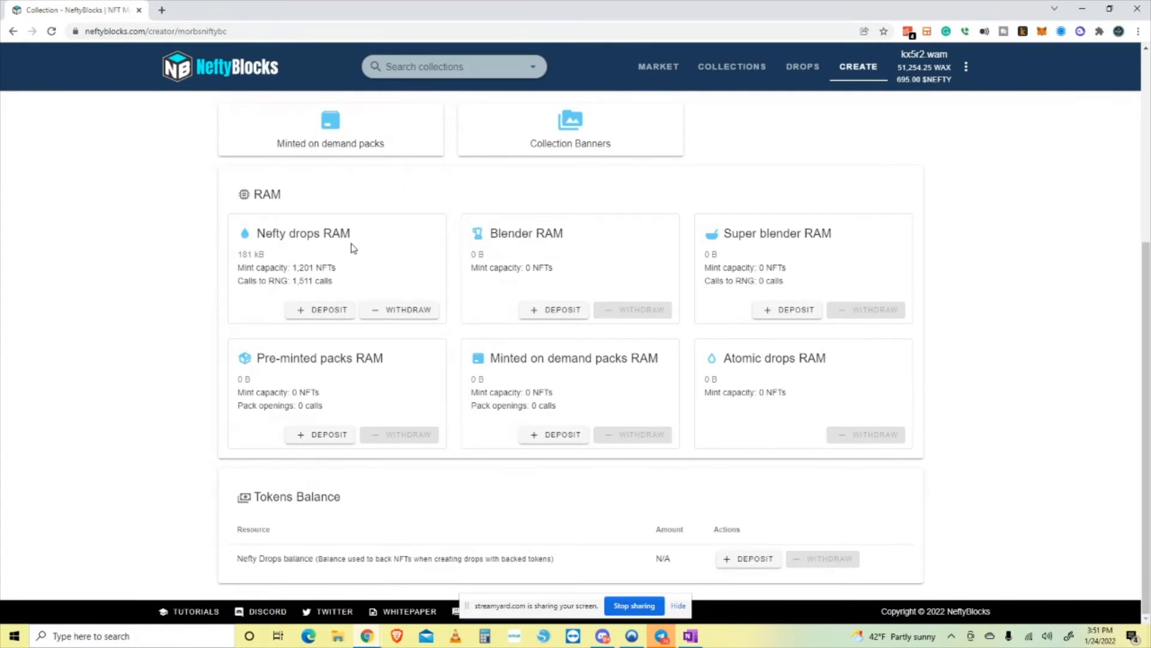
Add neftyblocksd as an authorized account for the collection's Nefty drops and approve it in WAX Cloud Wallet
{"action": "scroll", "coordinate": [353, 245], "scroll_direction": "up", "scroll_amount": 4}
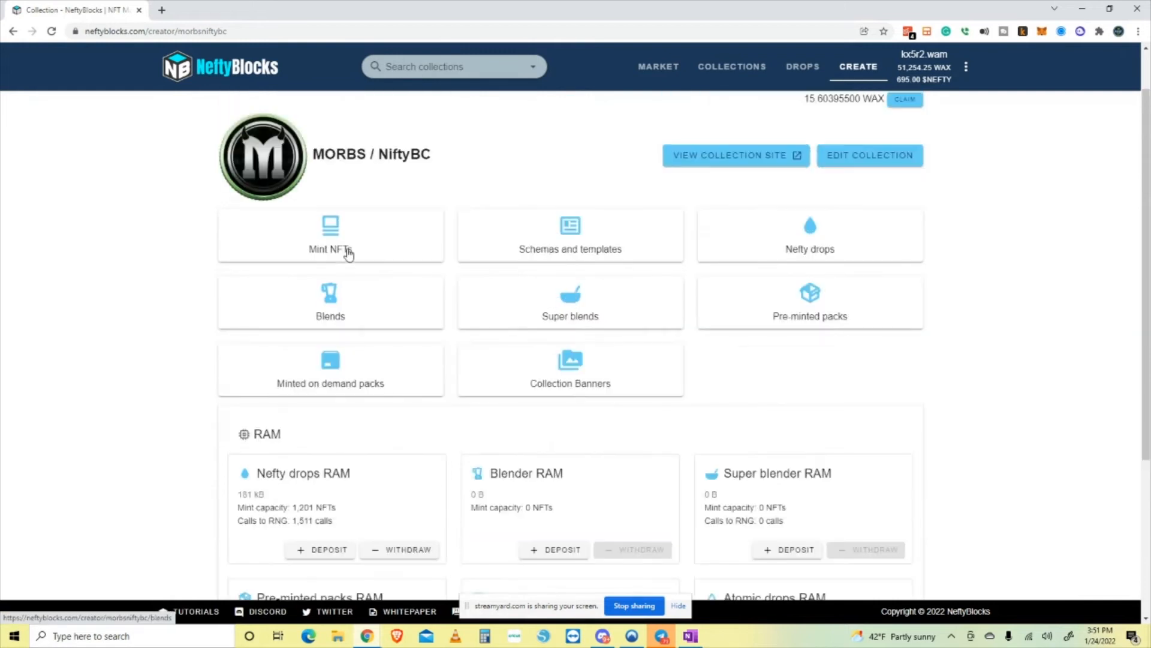
{"action": "left_click", "coordinate": [821, 248]}
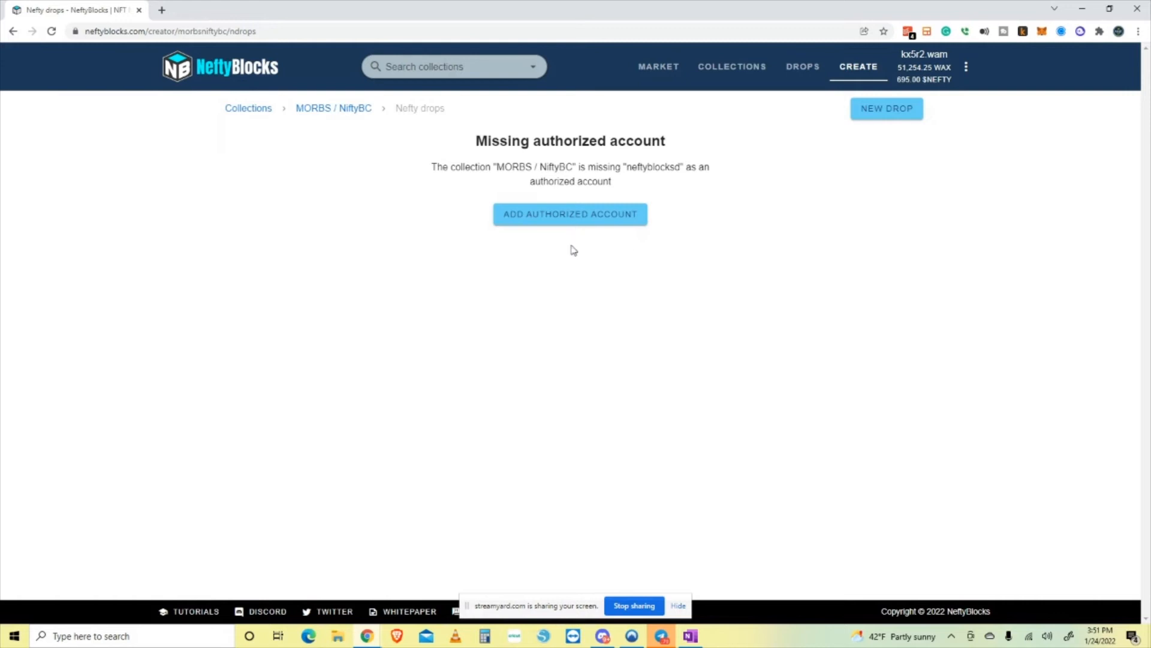
{"action": "left_click", "coordinate": [597, 217]}
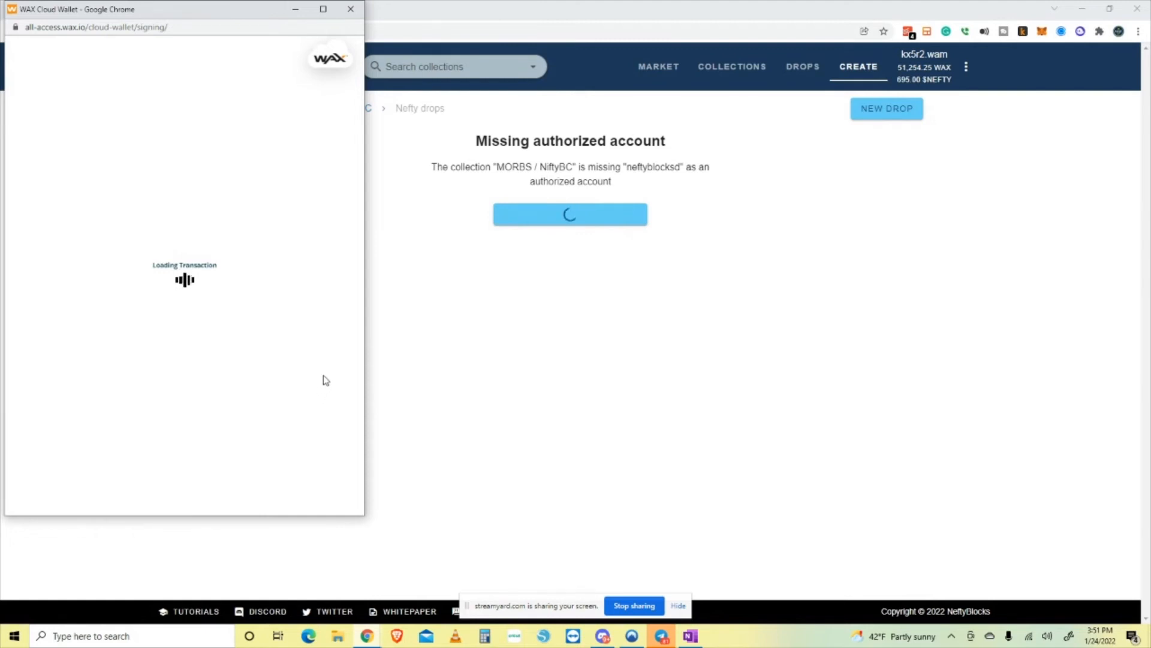
{"action": "left_click", "coordinate": [231, 324]}
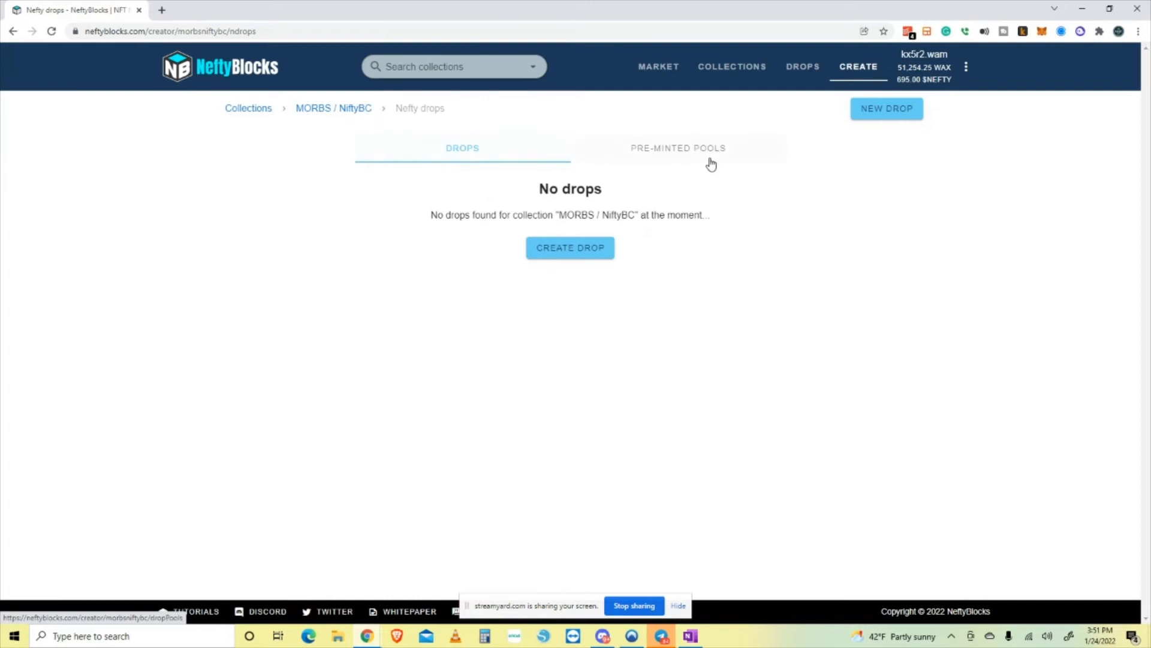
Compare the collection's pre-minted pools list with its drops list
{"action": "left_click", "coordinate": [674, 151]}
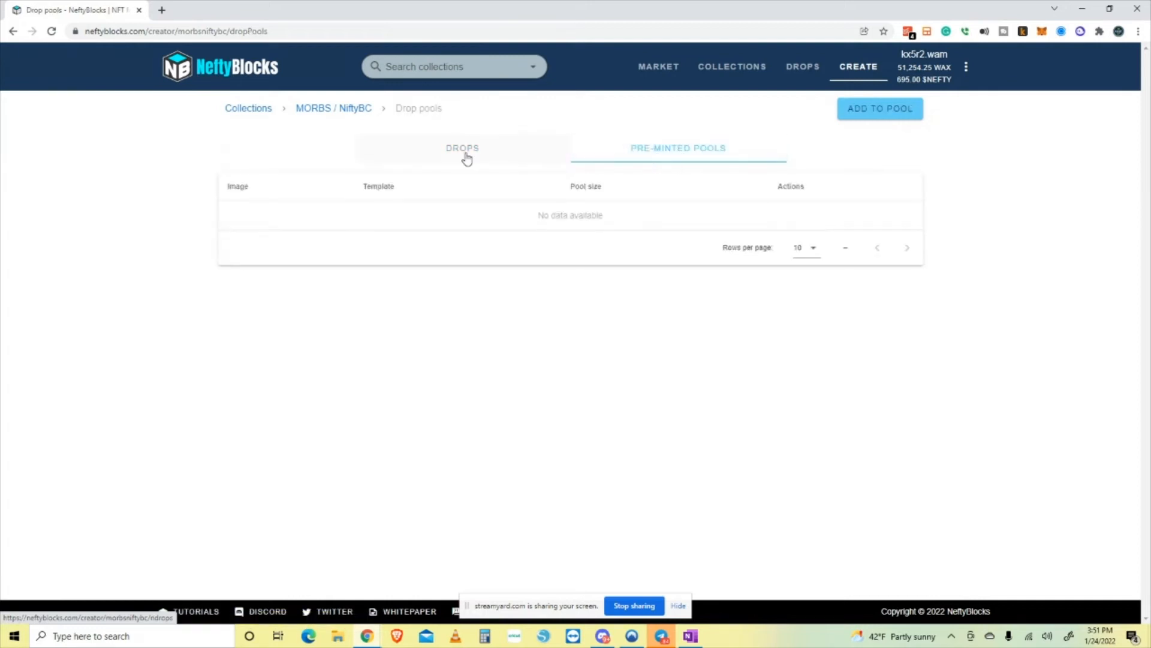
{"action": "left_click", "coordinate": [467, 158]}
{"action": "left_click", "coordinate": [655, 151]}
{"action": "left_click", "coordinate": [468, 155]}
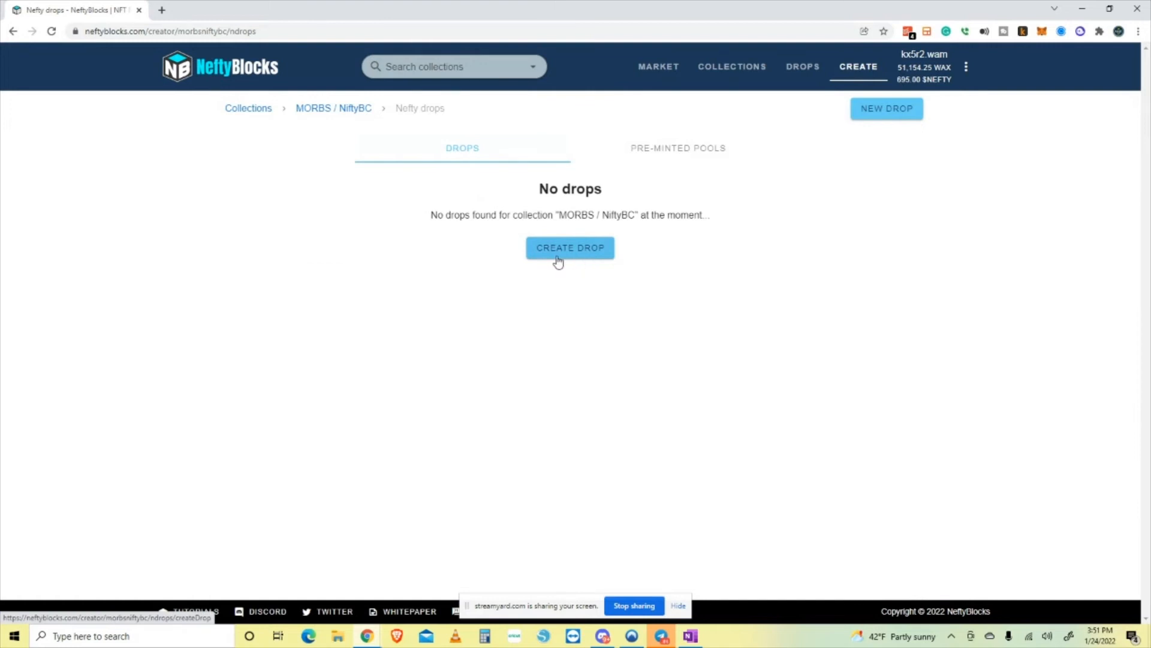
Open a new Nefty drop form and review its assets, display data, pricing and limits sections
{"action": "left_click", "coordinate": [558, 255]}
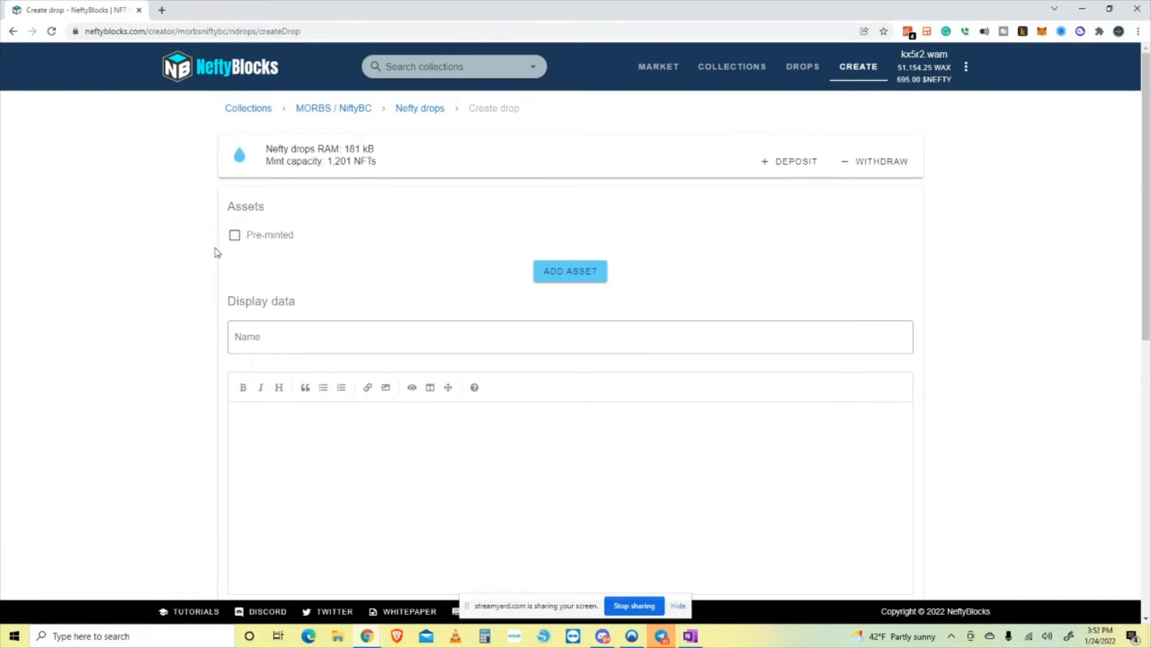
{"action": "scroll", "coordinate": [366, 270], "scroll_direction": "down", "scroll_amount": 2}
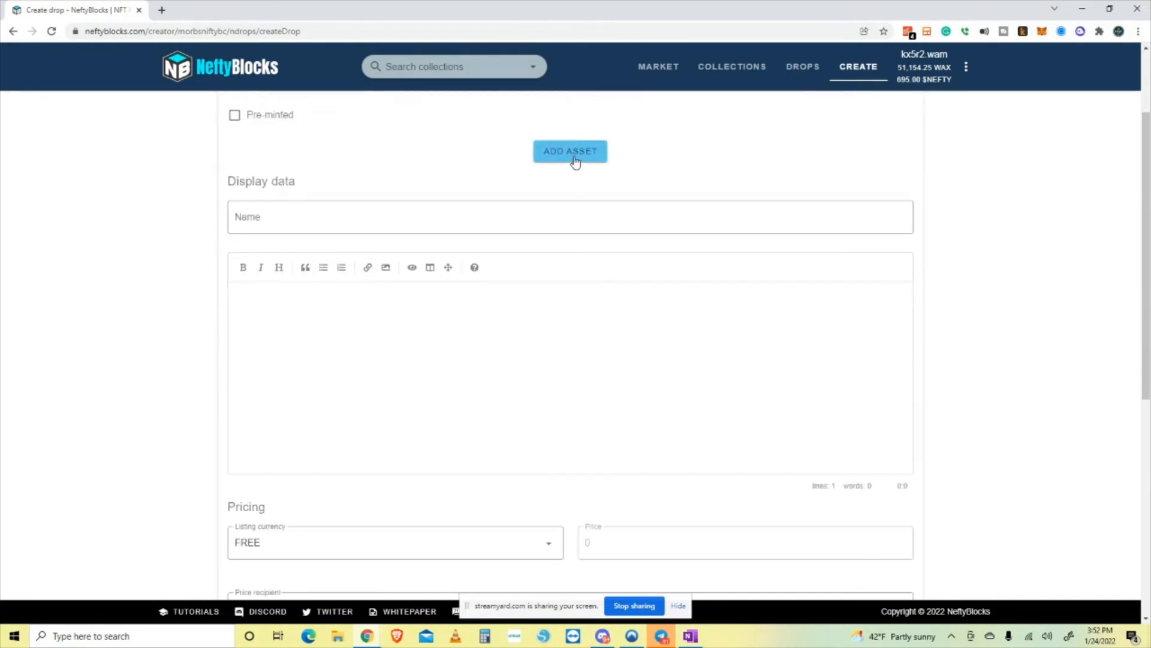
{"action": "scroll", "coordinate": [322, 380], "scroll_direction": "down", "scroll_amount": 2}
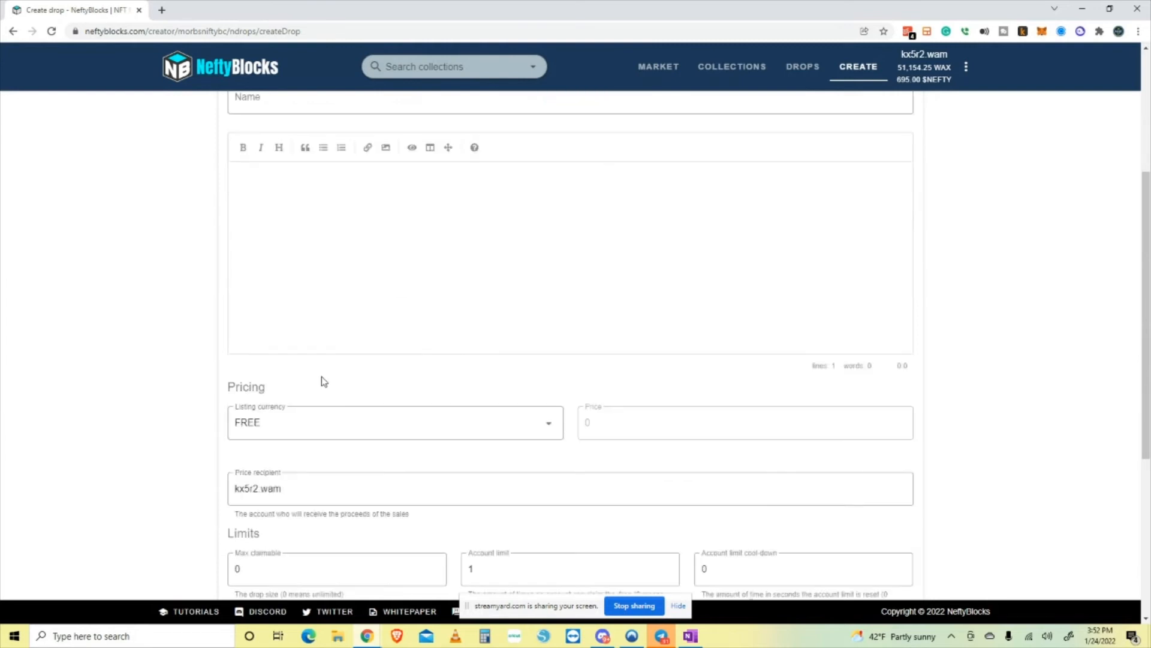
{"action": "scroll", "coordinate": [311, 381], "scroll_direction": "up", "scroll_amount": 4}
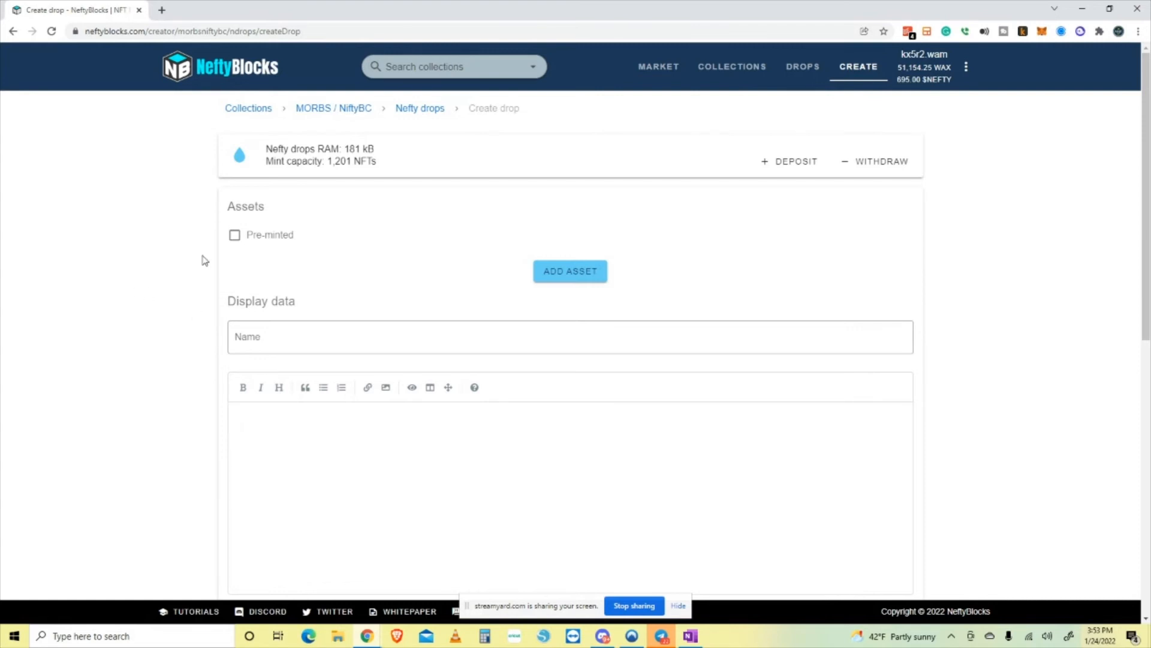
Try to set up a pre-minted drop with the morbsverse mailroom template #428161 as its asset, and leave the form
{"action": "left_click", "coordinate": [234, 238]}
{"action": "left_click", "coordinate": [600, 278]}
{"action": "left_click", "coordinate": [576, 273]}
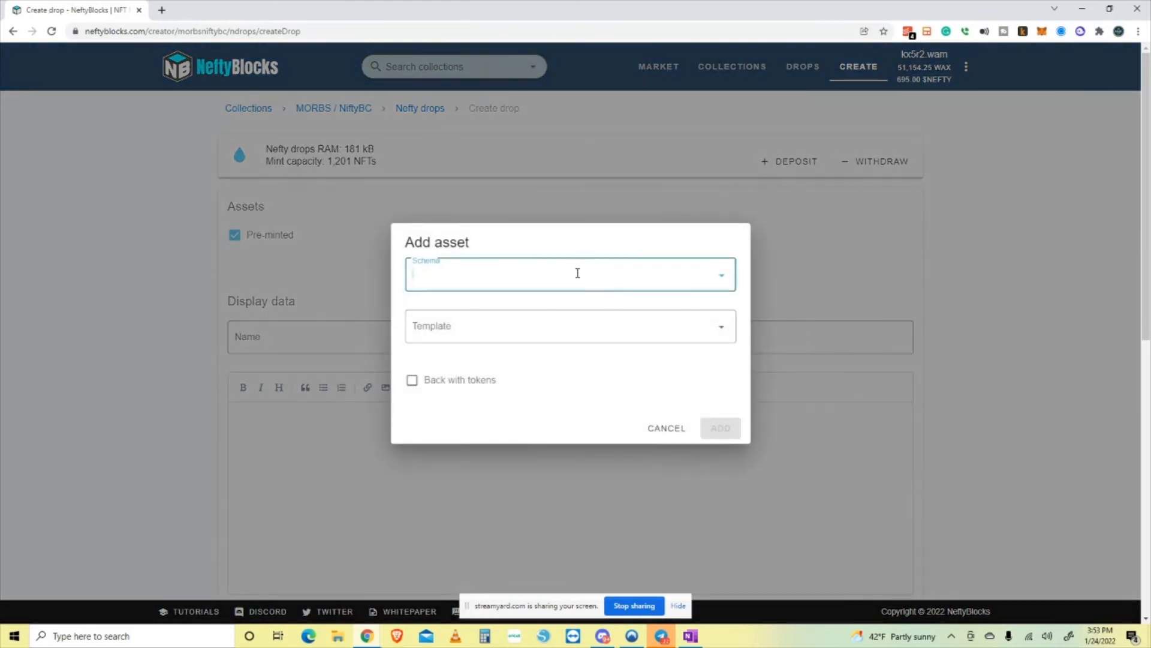
{"action": "left_click", "coordinate": [501, 314]}
{"action": "left_click", "coordinate": [519, 326]}
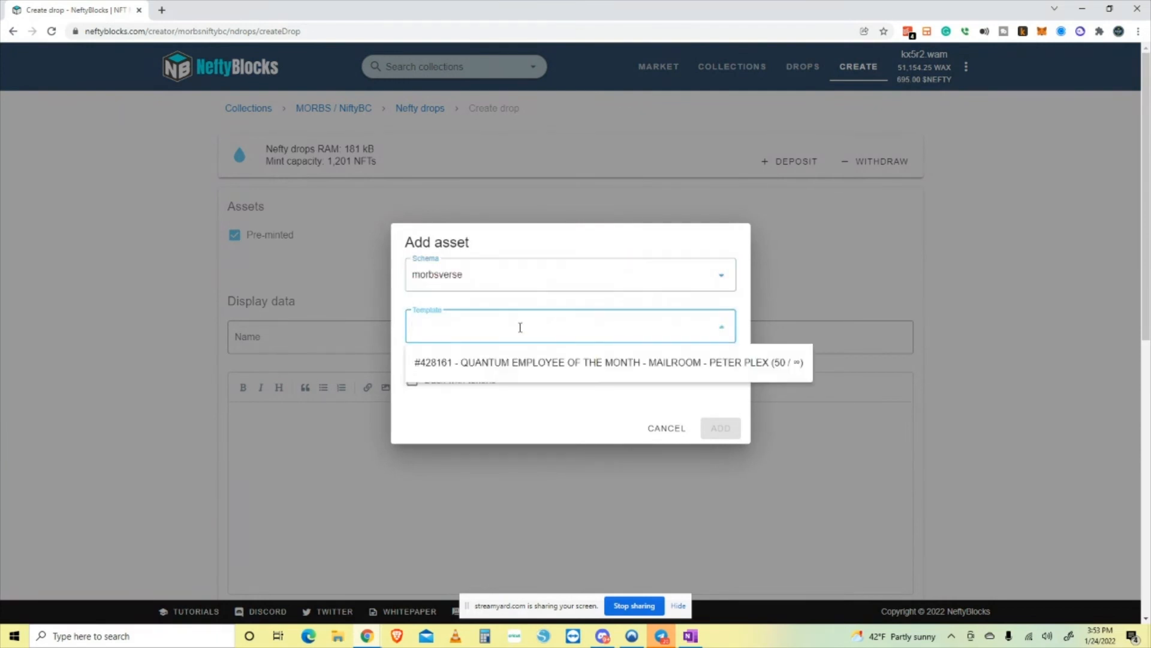
{"action": "left_click", "coordinate": [553, 364]}
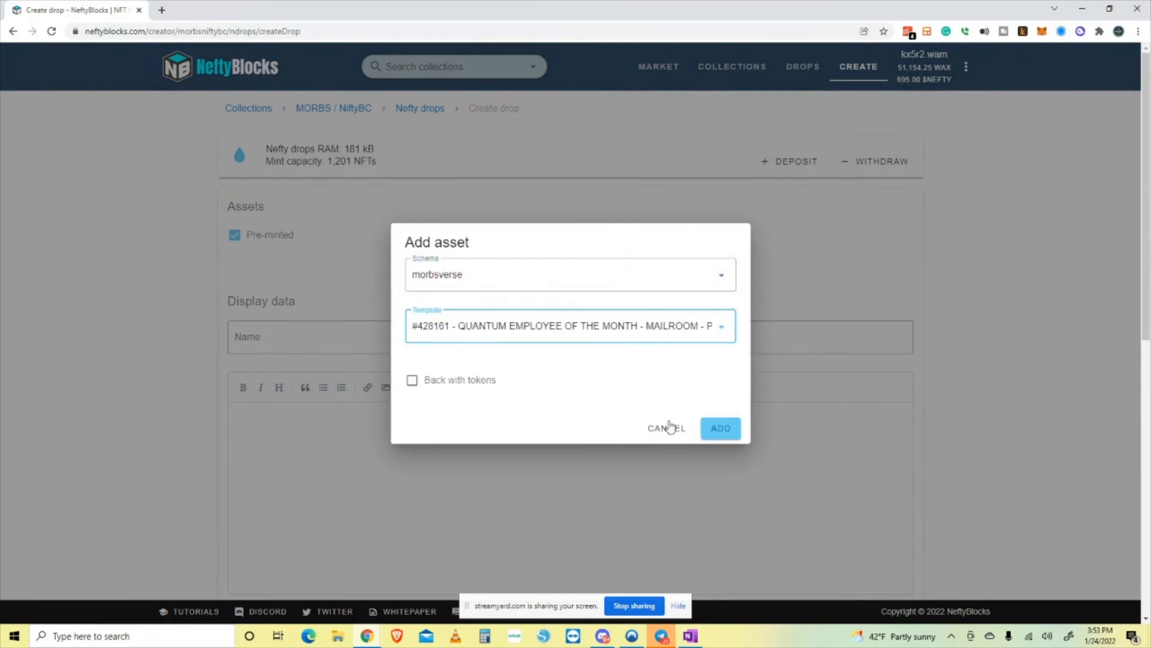
{"action": "left_click", "coordinate": [723, 430]}
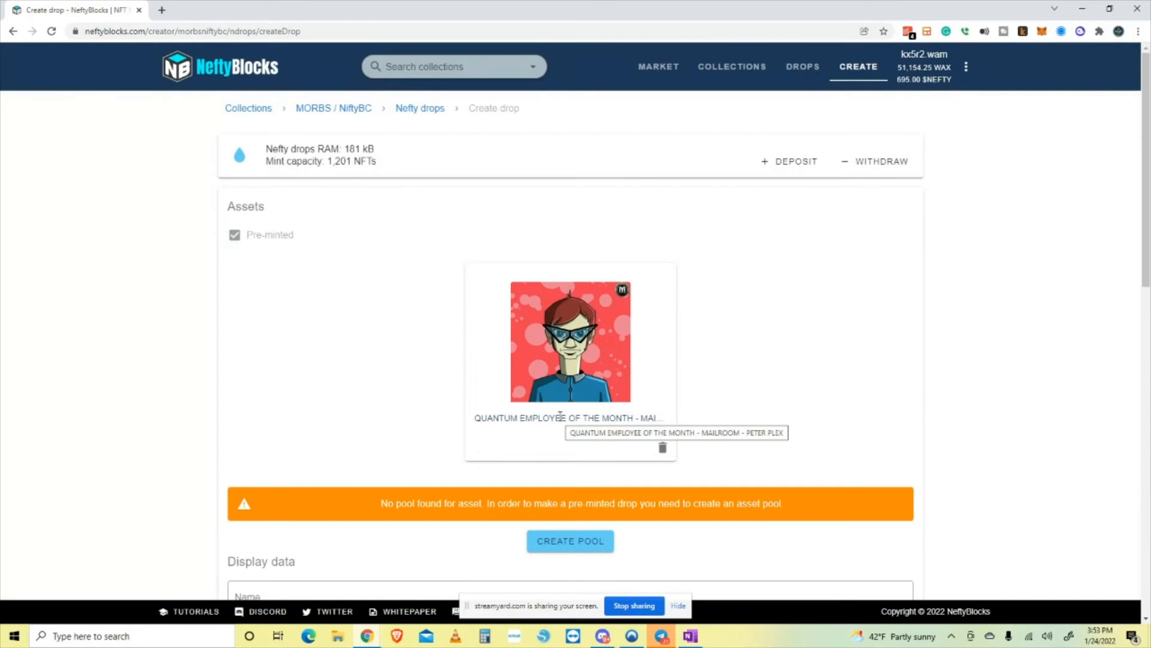
{"action": "scroll", "coordinate": [775, 386], "scroll_direction": "down", "scroll_amount": 2}
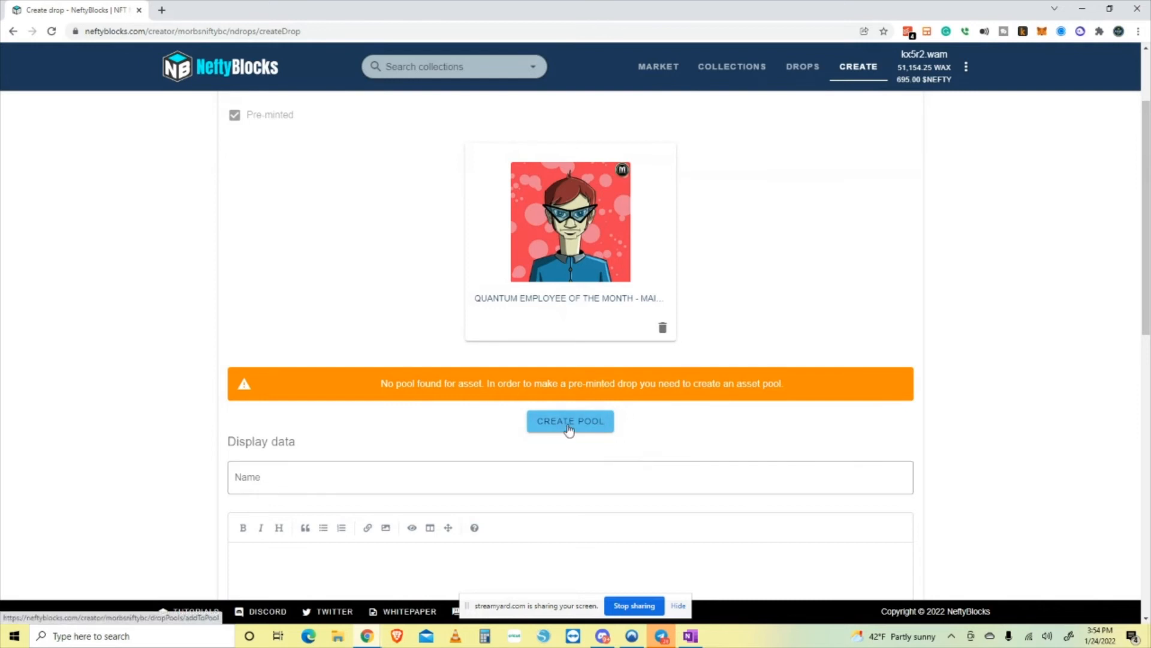
{"action": "scroll", "coordinate": [569, 429], "scroll_direction": "up", "scroll_amount": 2}
{"action": "left_click", "coordinate": [426, 113]}
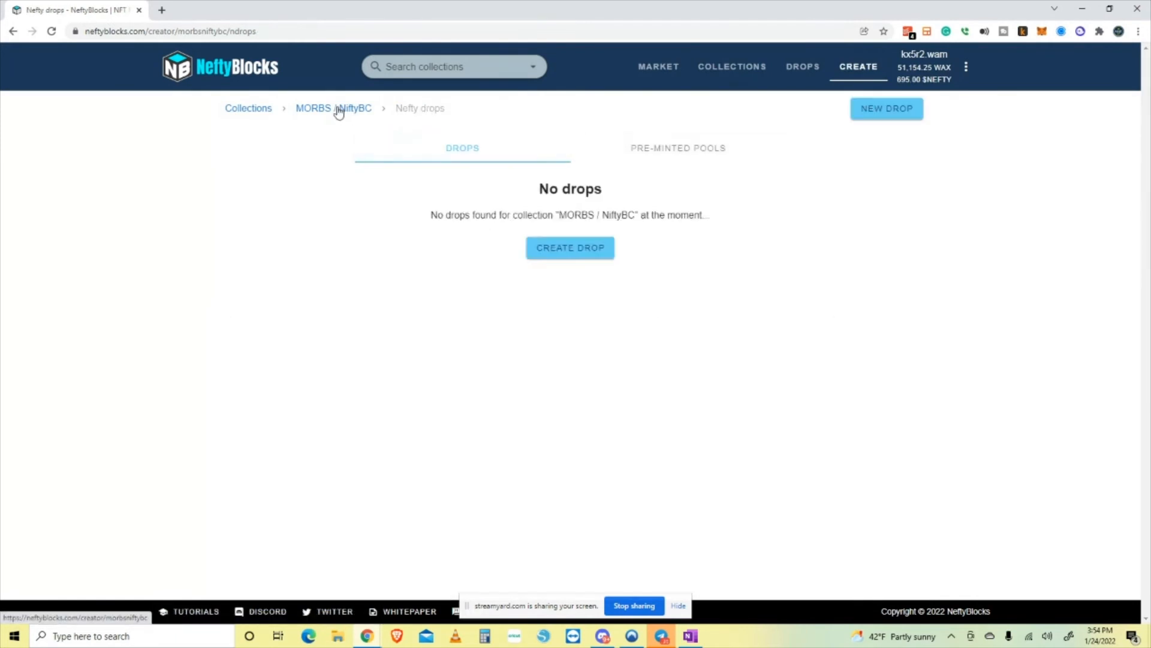
Open the collection's pre-minted pools and set up a pool addition for the morbsverse schema and mailroom template #428161
{"action": "left_click", "coordinate": [337, 109]}
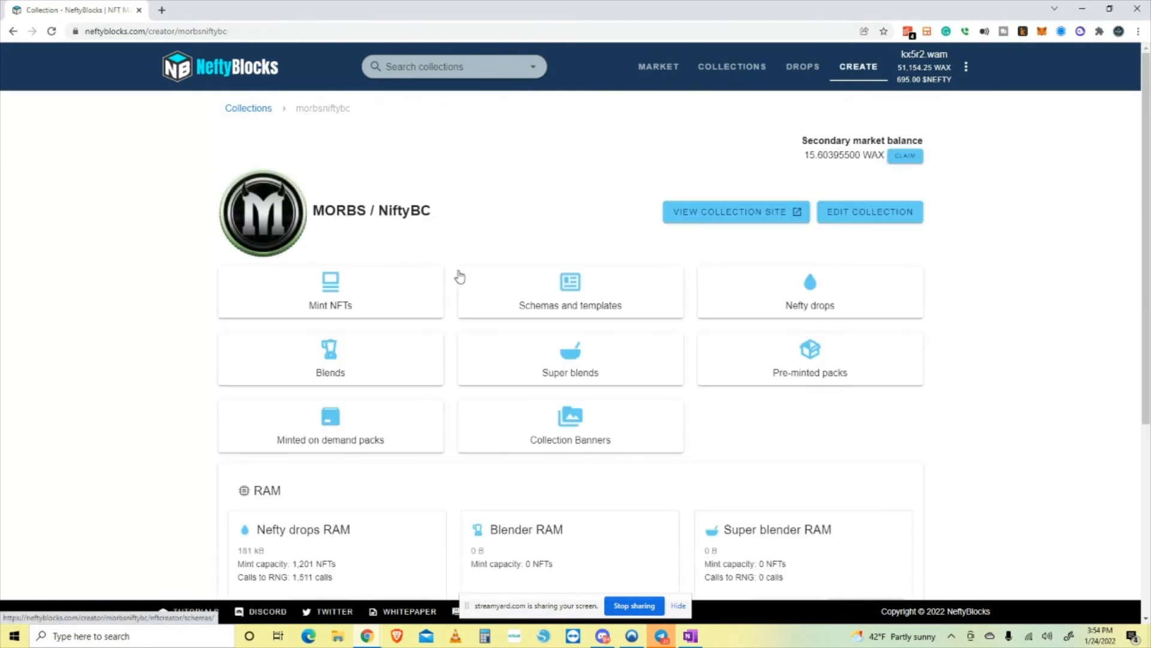
{"action": "left_click", "coordinate": [815, 302]}
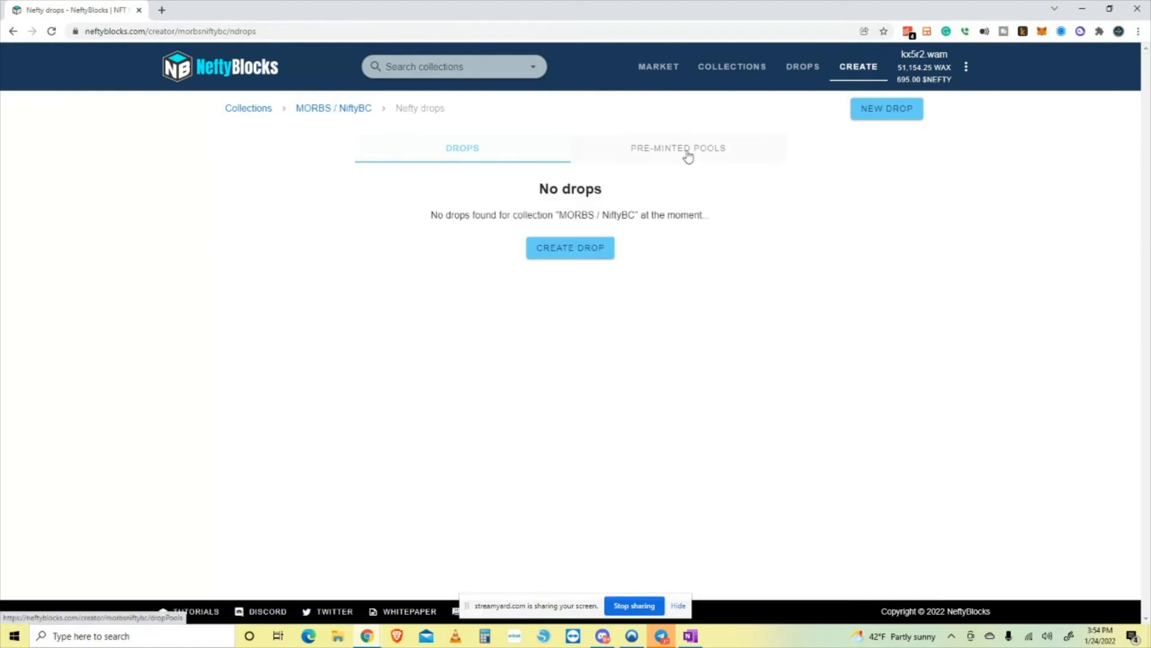
{"action": "left_click", "coordinate": [672, 158]}
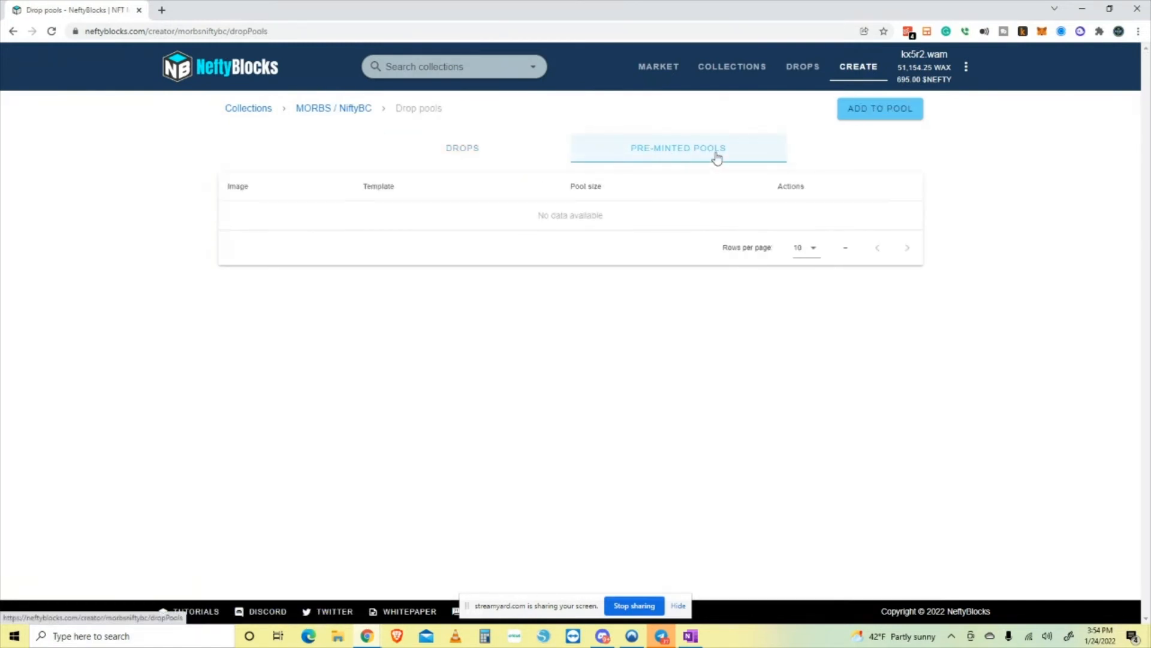
{"action": "left_click", "coordinate": [885, 113]}
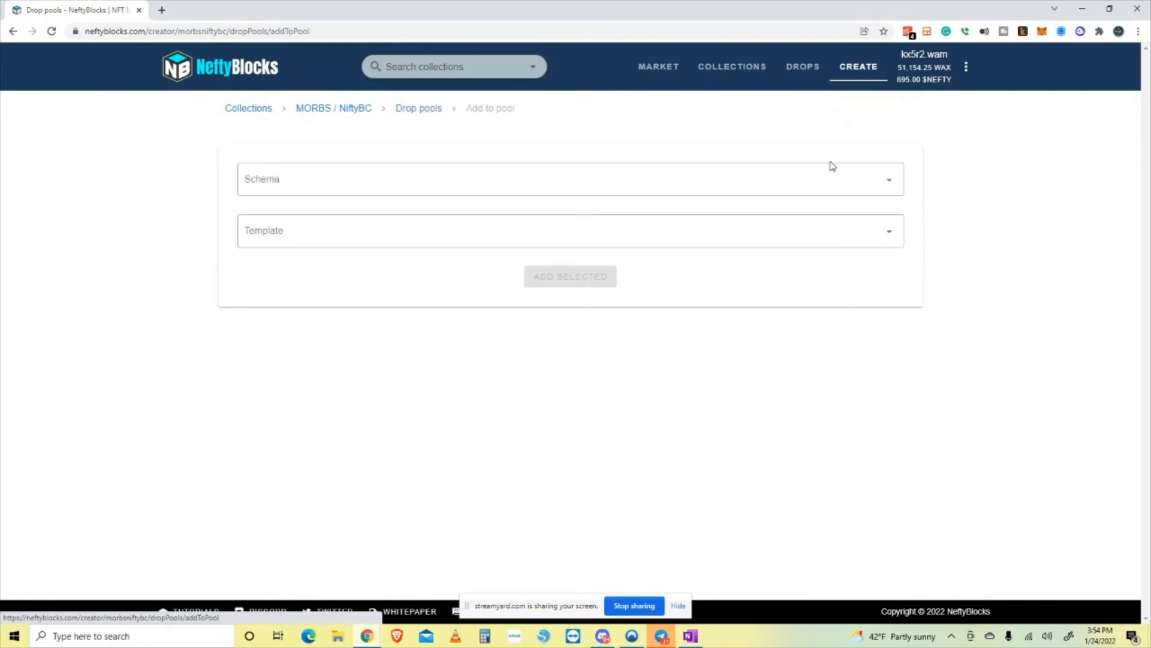
{"action": "left_click", "coordinate": [565, 184]}
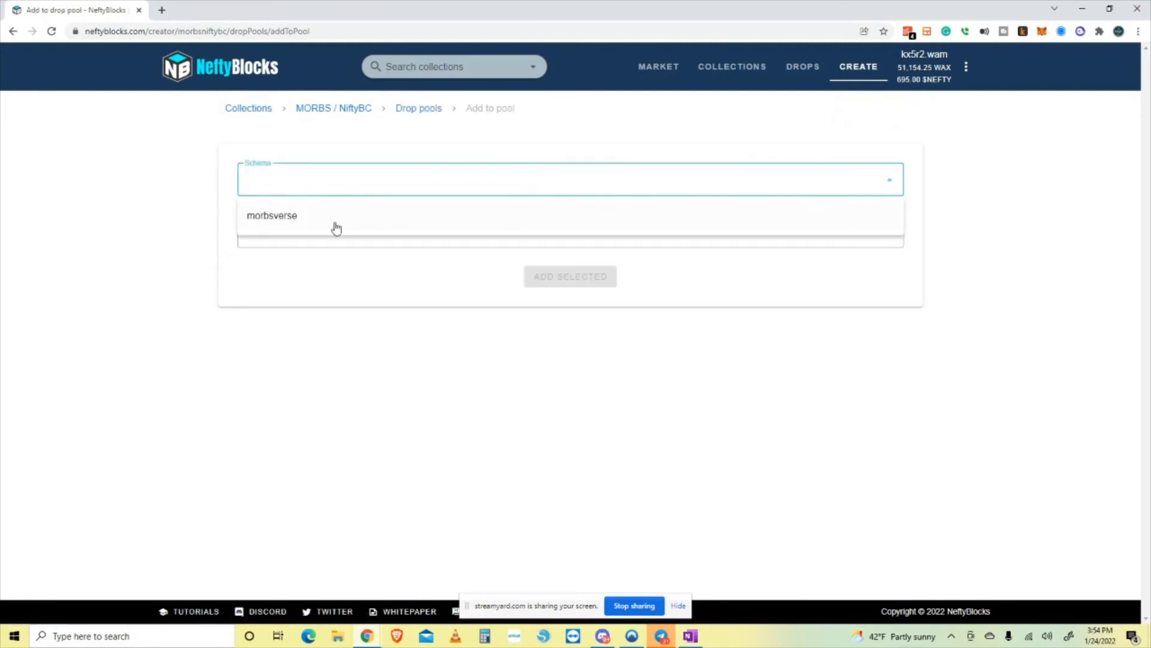
{"action": "left_click", "coordinate": [271, 220]}
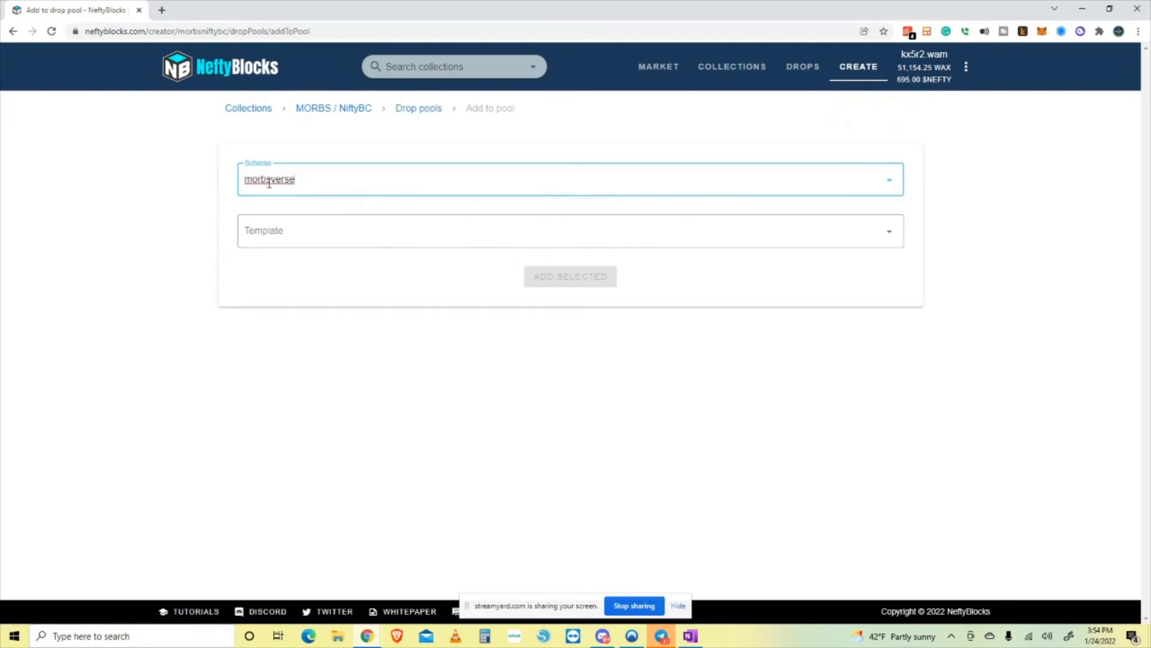
{"action": "left_click", "coordinate": [361, 237]}
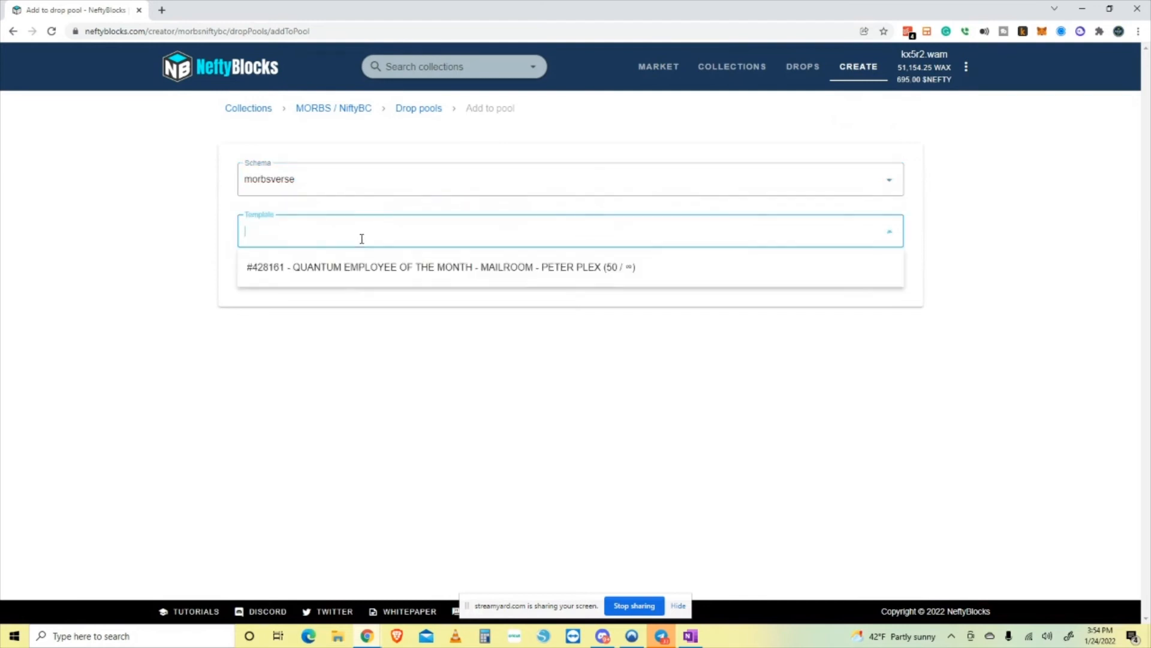
{"action": "left_click", "coordinate": [341, 273]}
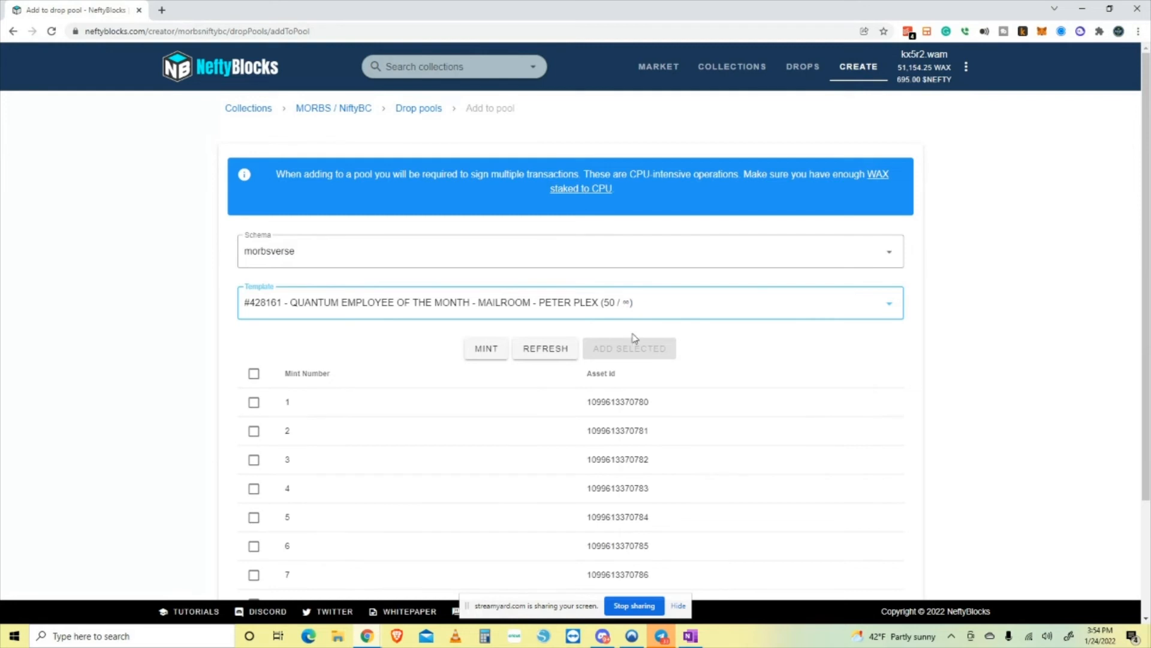
Show all of the mailroom template's minted assets on one page and look through the list
{"action": "scroll", "coordinate": [768, 390], "scroll_direction": "down", "scroll_amount": 3}
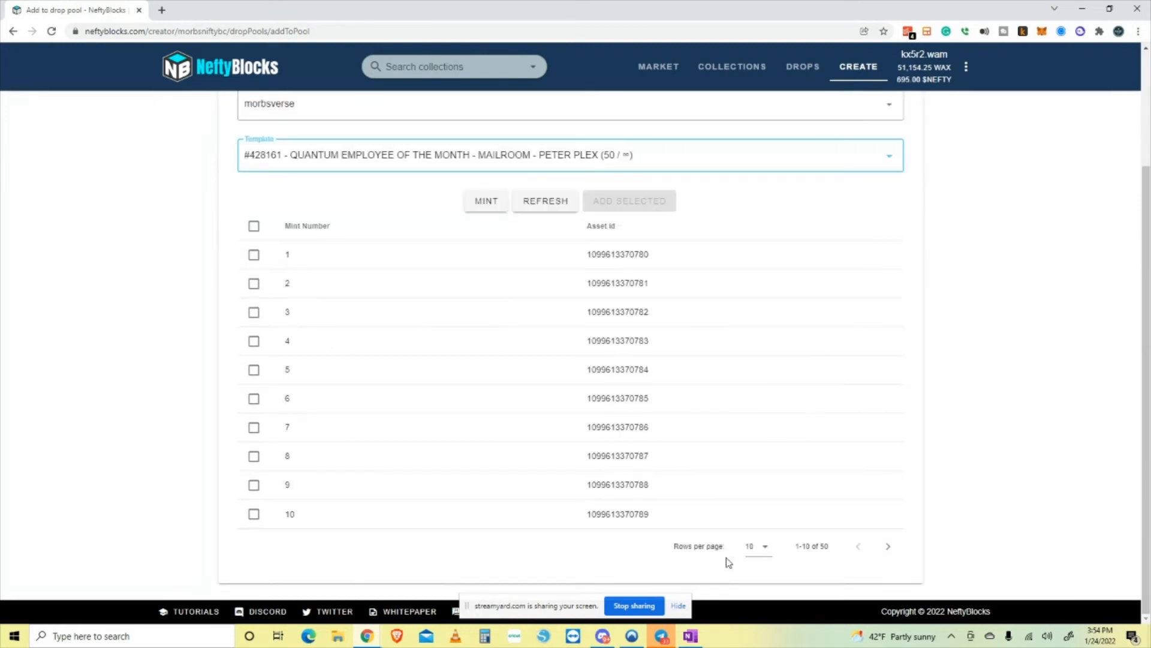
{"action": "left_click", "coordinate": [766, 550]}
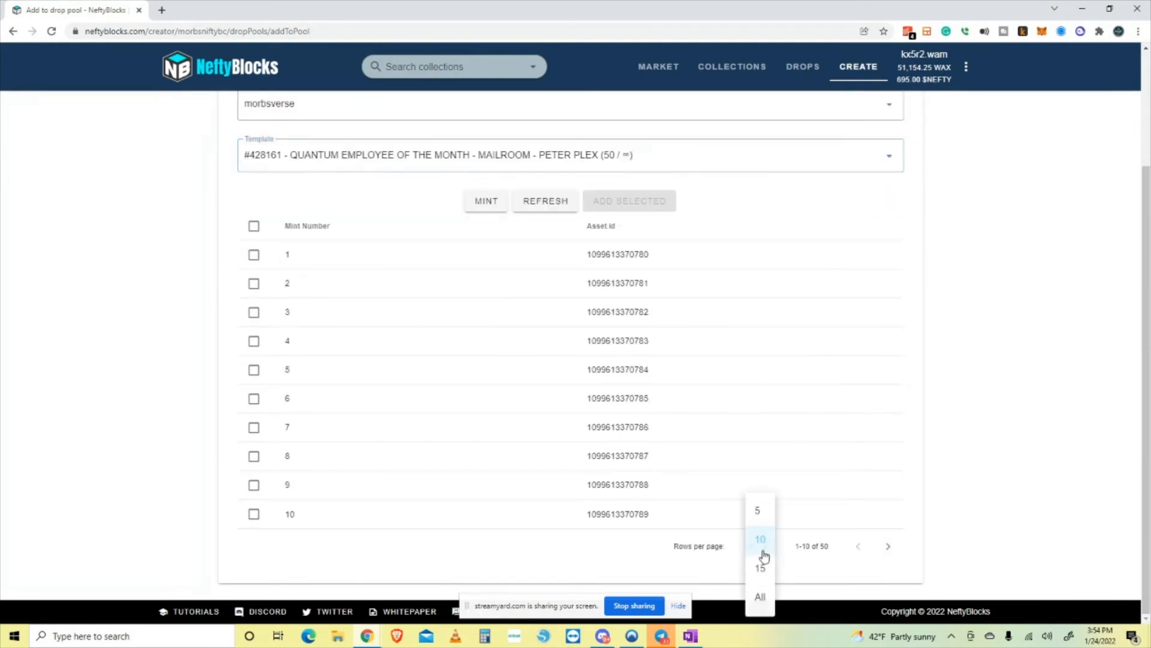
{"action": "left_click", "coordinate": [766, 602]}
{"action": "scroll", "coordinate": [618, 367], "scroll_direction": "down", "scroll_amount": 15}
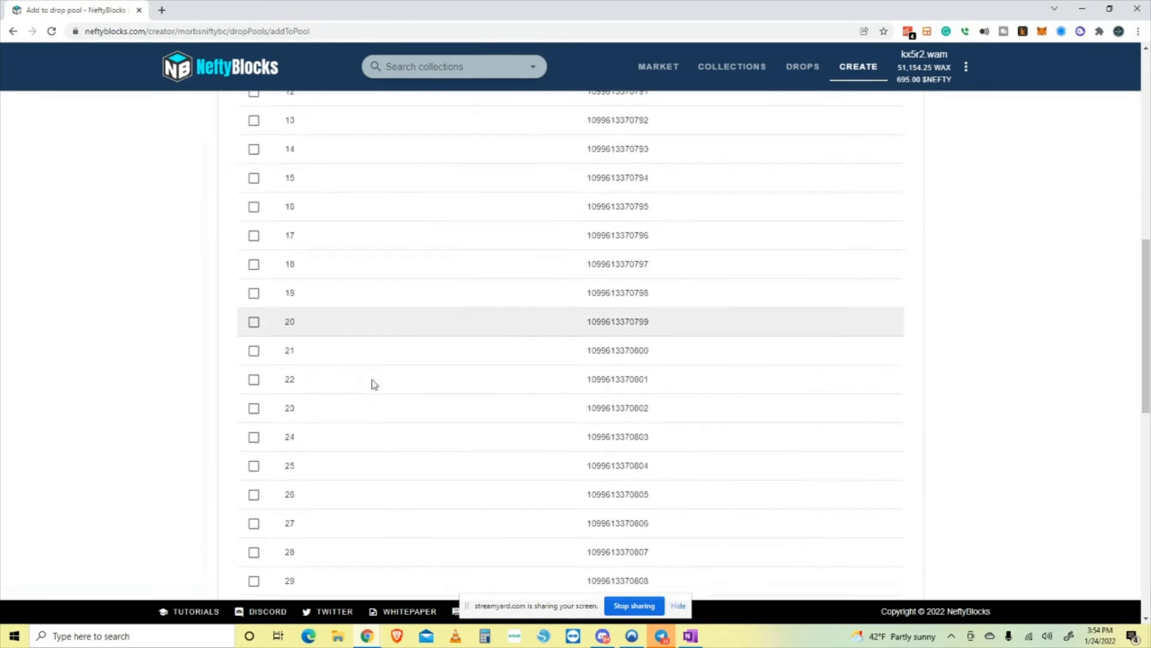
{"action": "scroll", "coordinate": [372, 385], "scroll_direction": "down", "scroll_amount": 5}
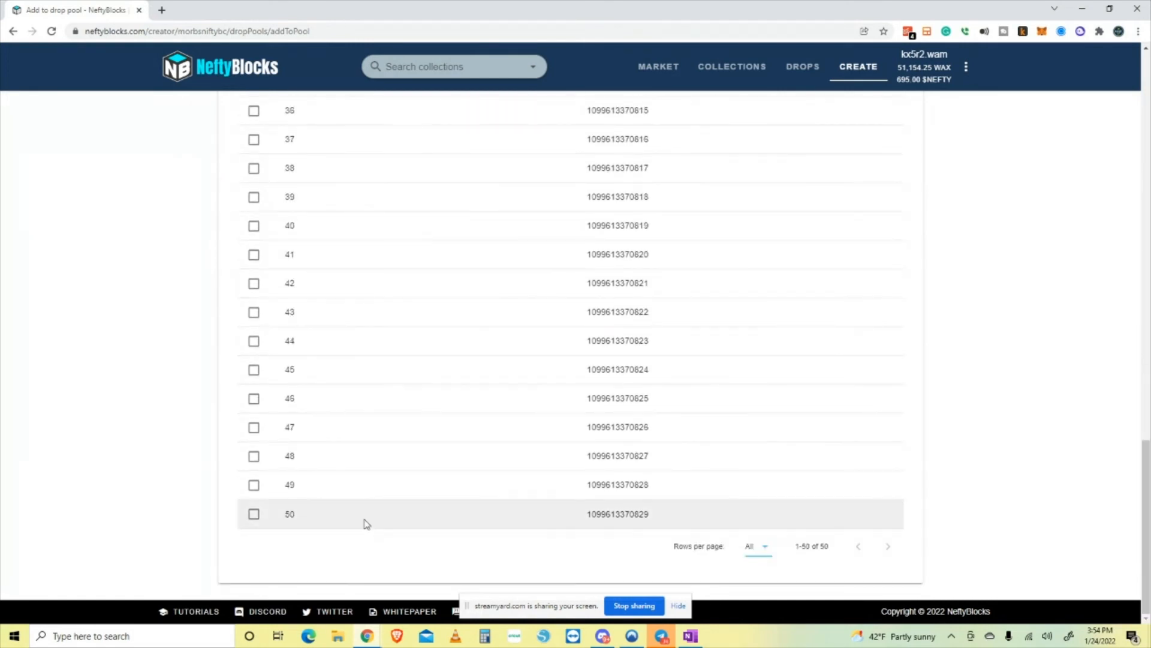
{"action": "scroll", "coordinate": [351, 491], "scroll_direction": "up", "scroll_amount": 20}
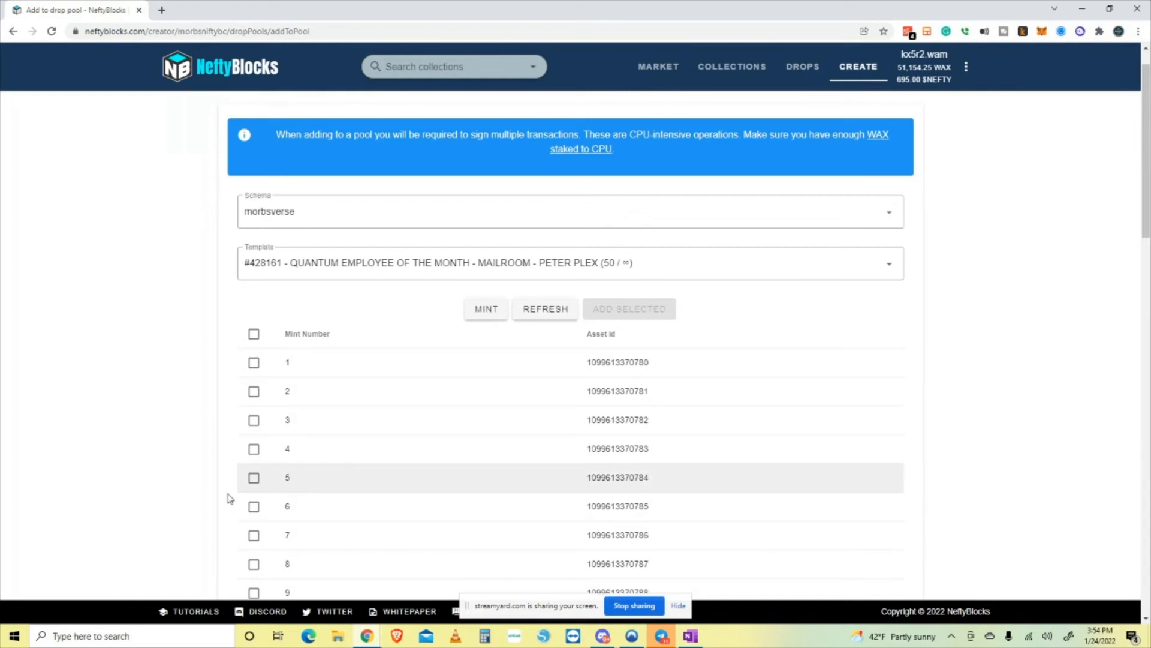
Select every listed mailroom asset, add them to the pre-minted pool and approve the transaction in WAX Cloud Wallet
{"action": "left_click", "coordinate": [254, 335]}
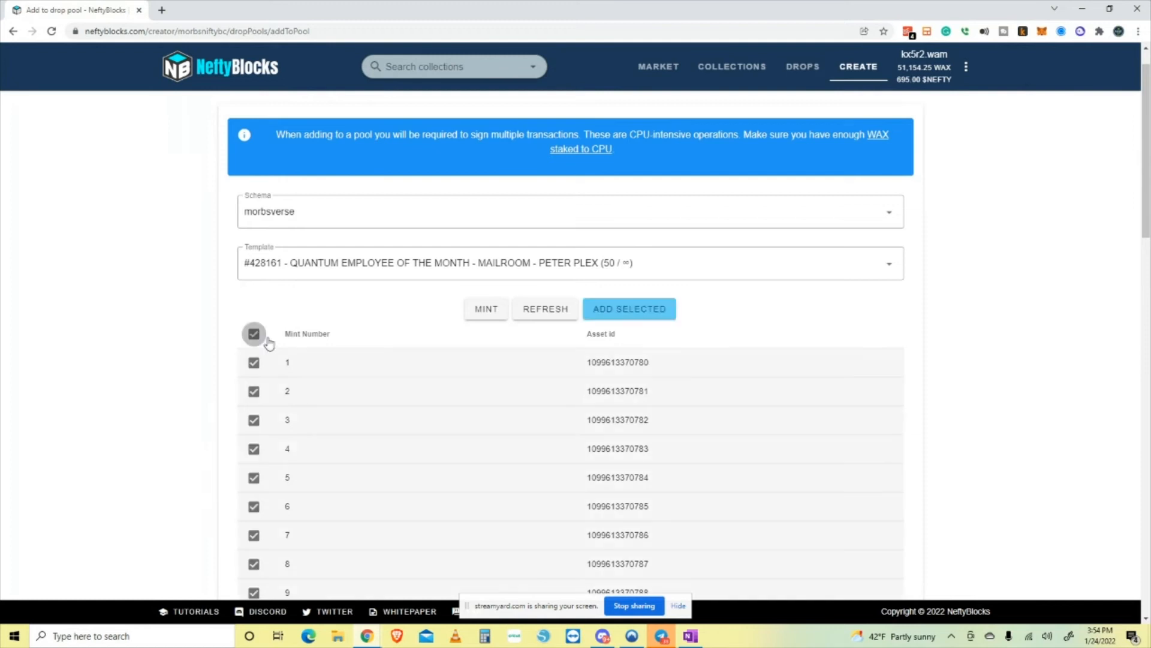
{"action": "scroll", "coordinate": [790, 393], "scroll_direction": "down", "scroll_amount": 4}
{"action": "scroll", "coordinate": [787, 394], "scroll_direction": "down", "scroll_amount": 16}
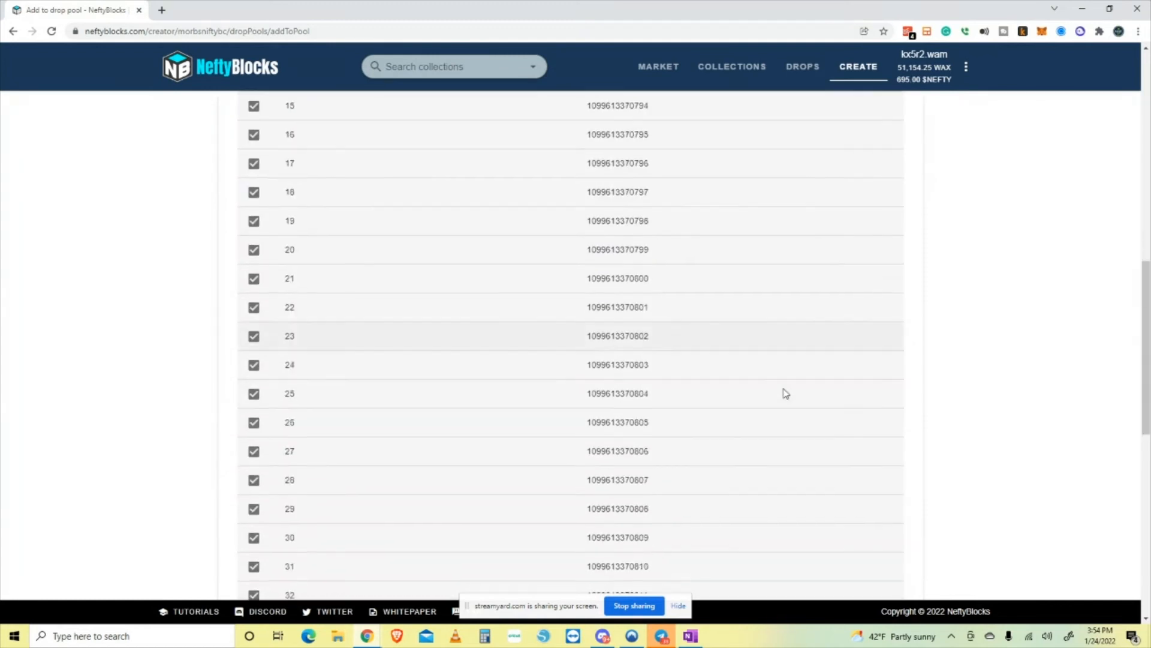
{"action": "scroll", "coordinate": [779, 392], "scroll_direction": "up", "scroll_amount": 6}
{"action": "scroll", "coordinate": [780, 392], "scroll_direction": "up", "scroll_amount": 15}
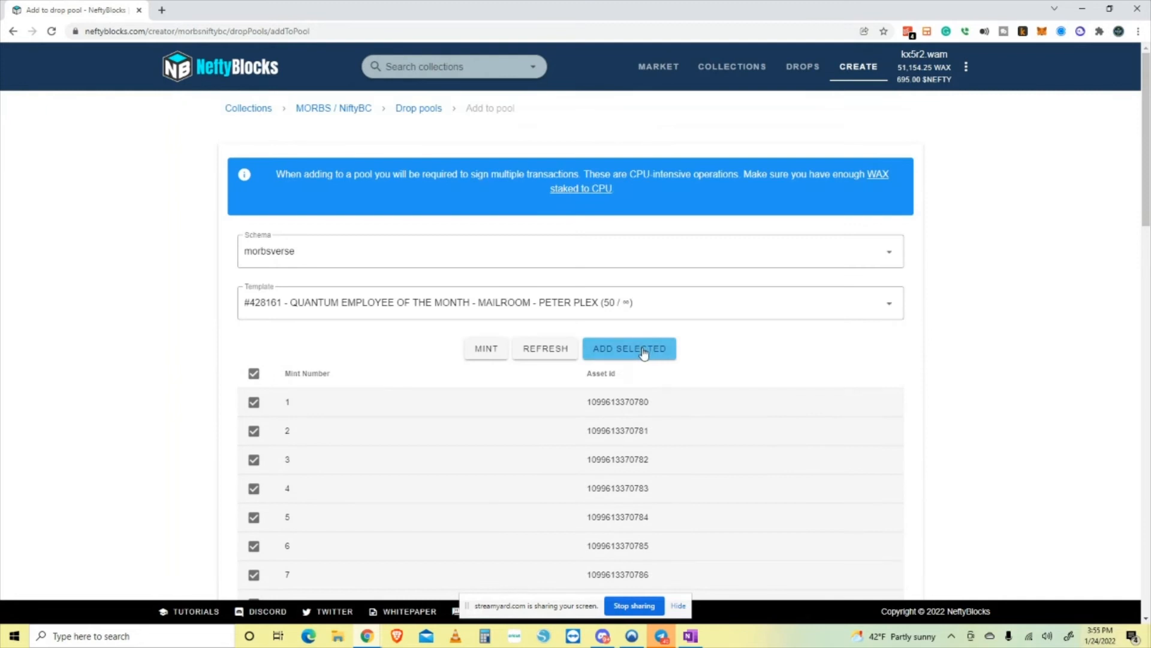
{"action": "left_click", "coordinate": [643, 353]}
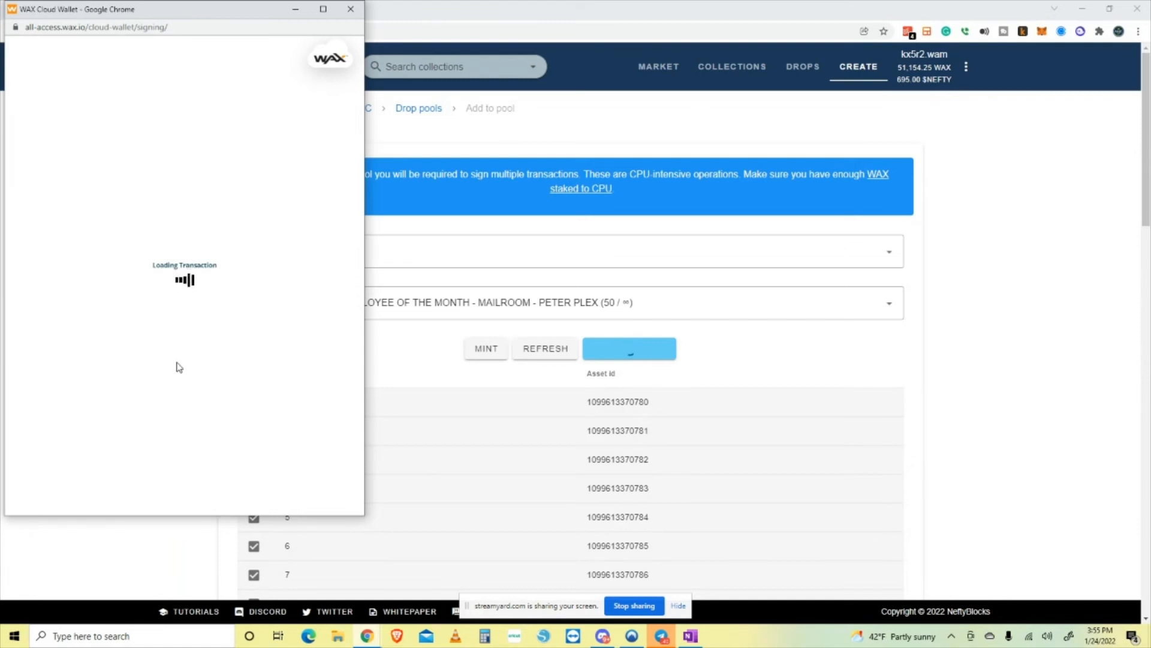
{"action": "left_click", "coordinate": [264, 317]}
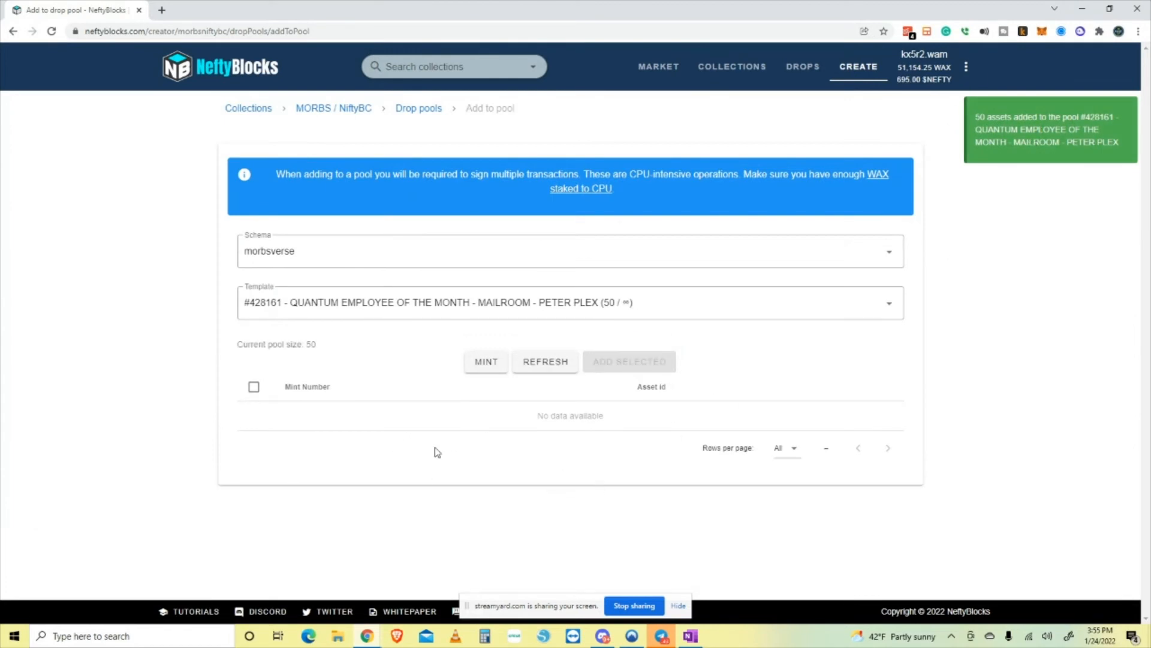
Create a new pre-minted Nefty drop with the morbsverse mailroom template #428161 as its asset, without token backing
{"action": "left_click", "coordinate": [414, 110]}
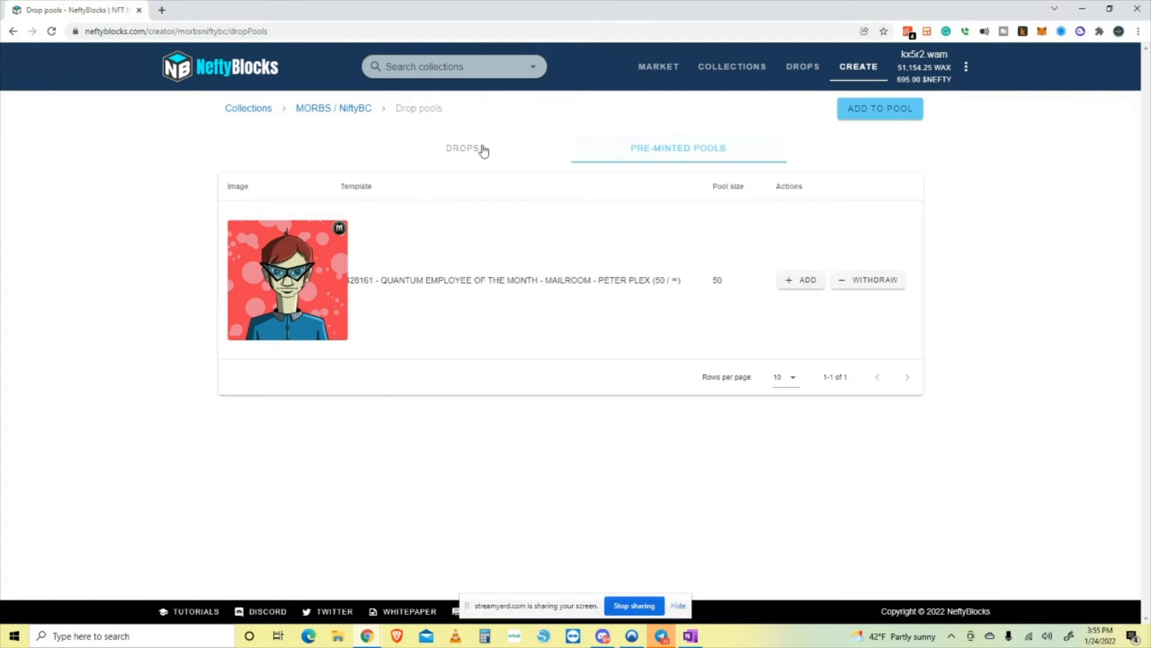
{"action": "left_click", "coordinate": [463, 152]}
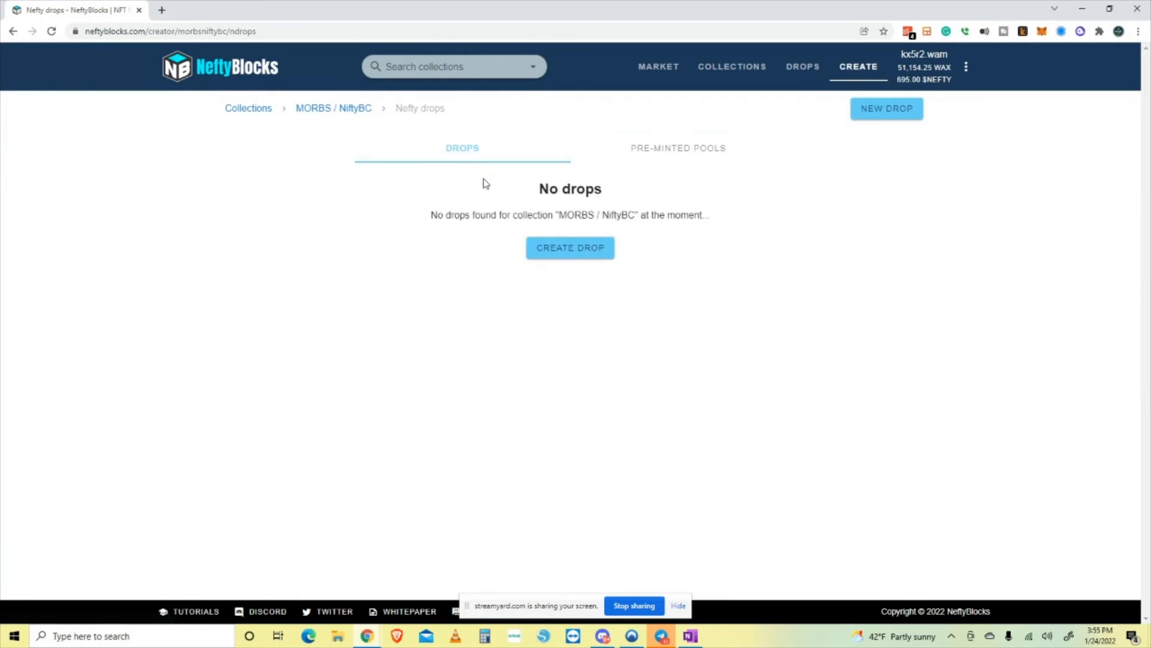
{"action": "left_click", "coordinate": [566, 252]}
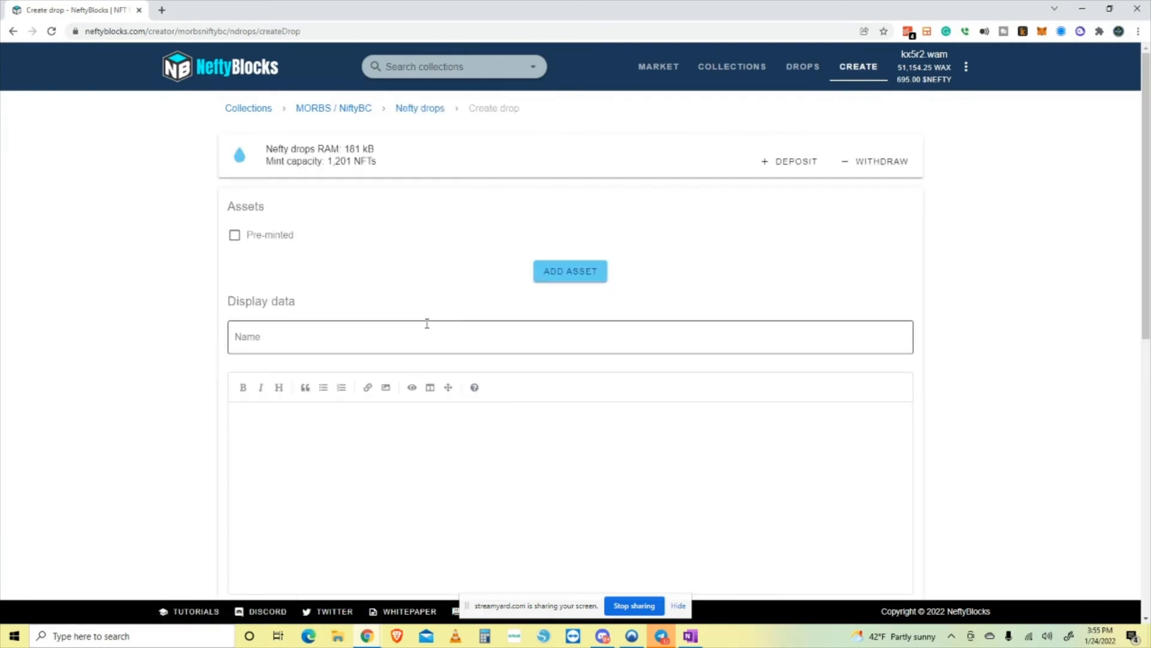
{"action": "left_click", "coordinate": [234, 235]}
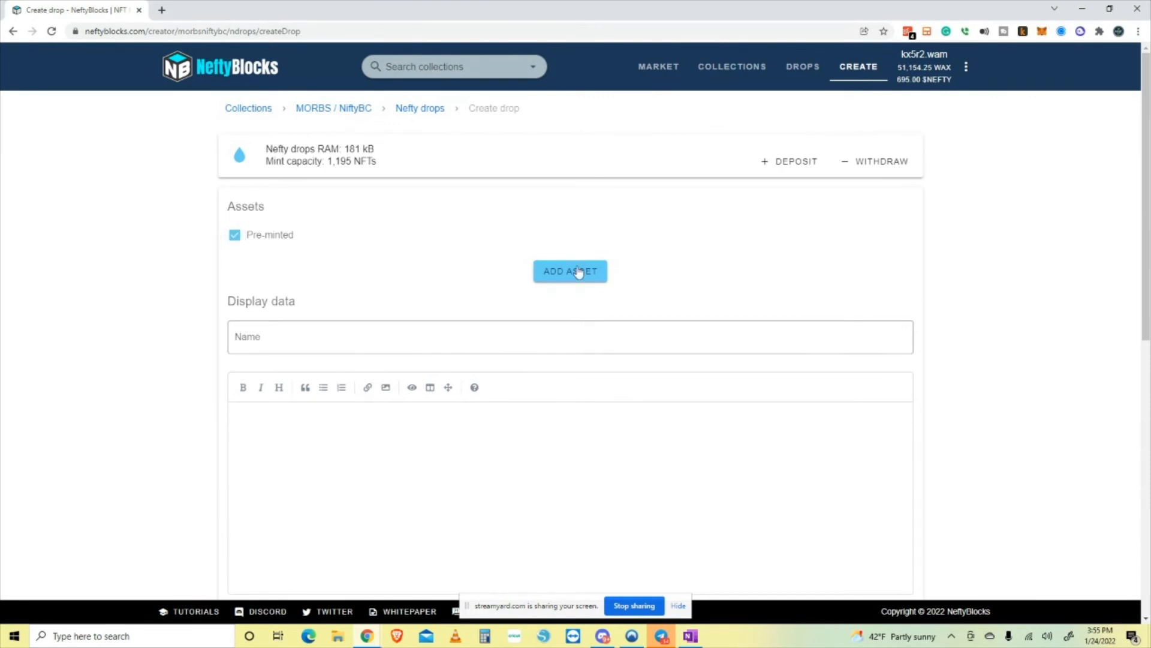
{"action": "left_click", "coordinate": [574, 271]}
{"action": "left_click", "coordinate": [576, 277]}
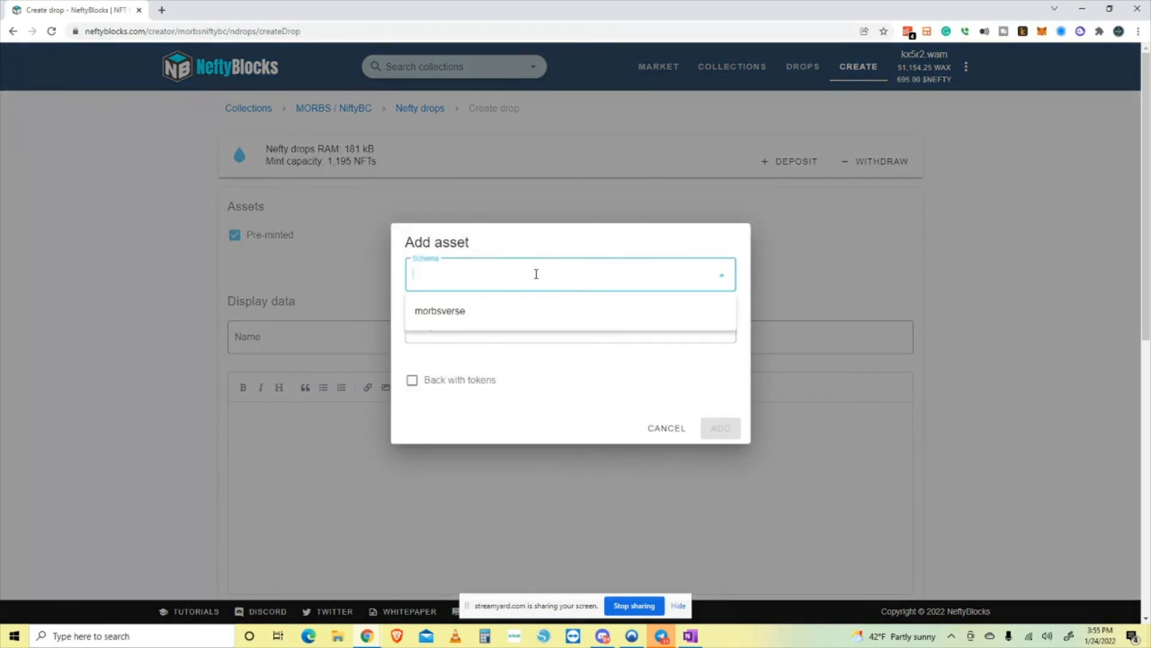
{"action": "left_click", "coordinate": [481, 313]}
{"action": "left_click", "coordinate": [488, 324]}
{"action": "left_click", "coordinate": [488, 363]}
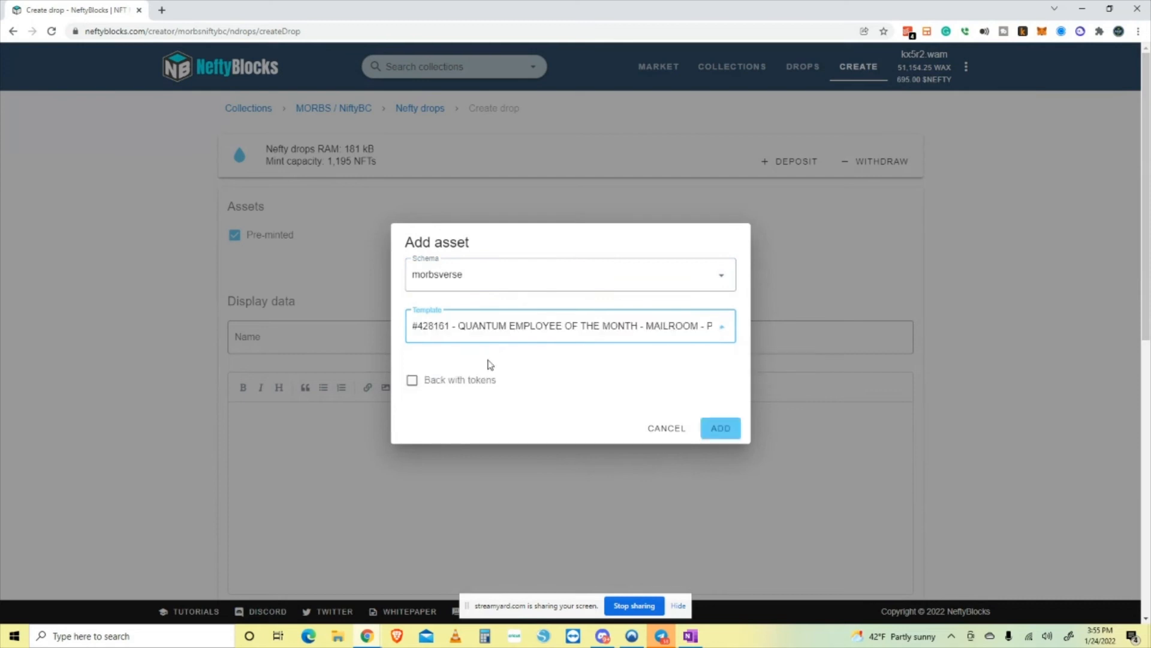
{"action": "left_click", "coordinate": [720, 429]}
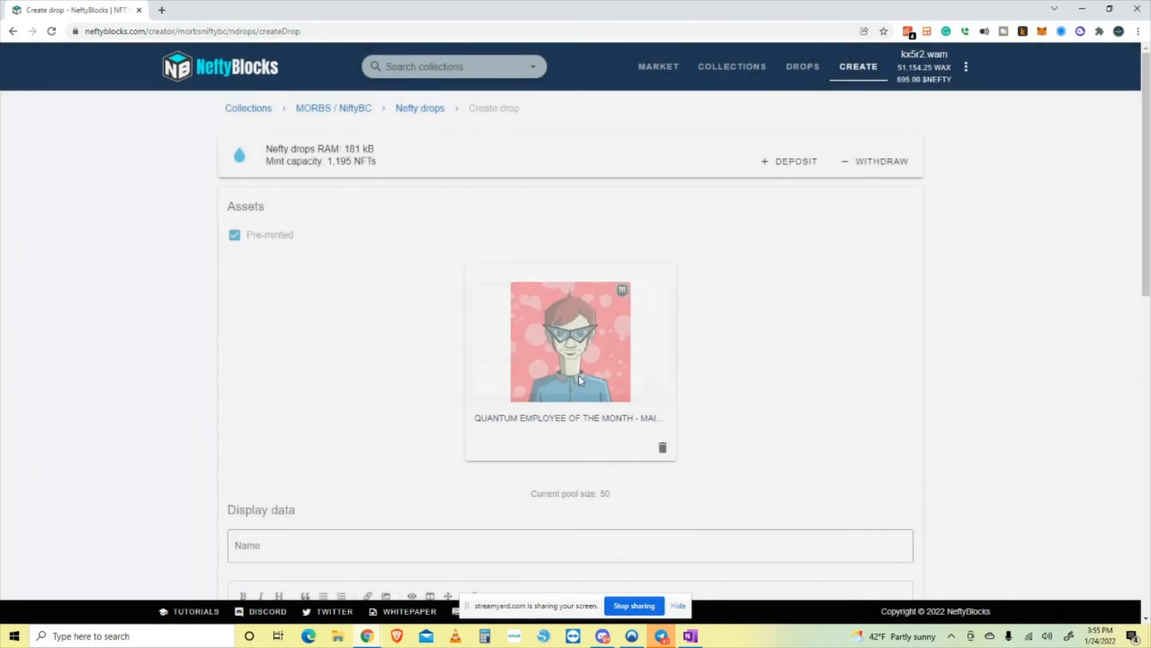
Examine the drop's asset card, current pool size and remaining RAM mint capacity
{"action": "scroll", "coordinate": [741, 384], "scroll_direction": "down", "scroll_amount": 2}
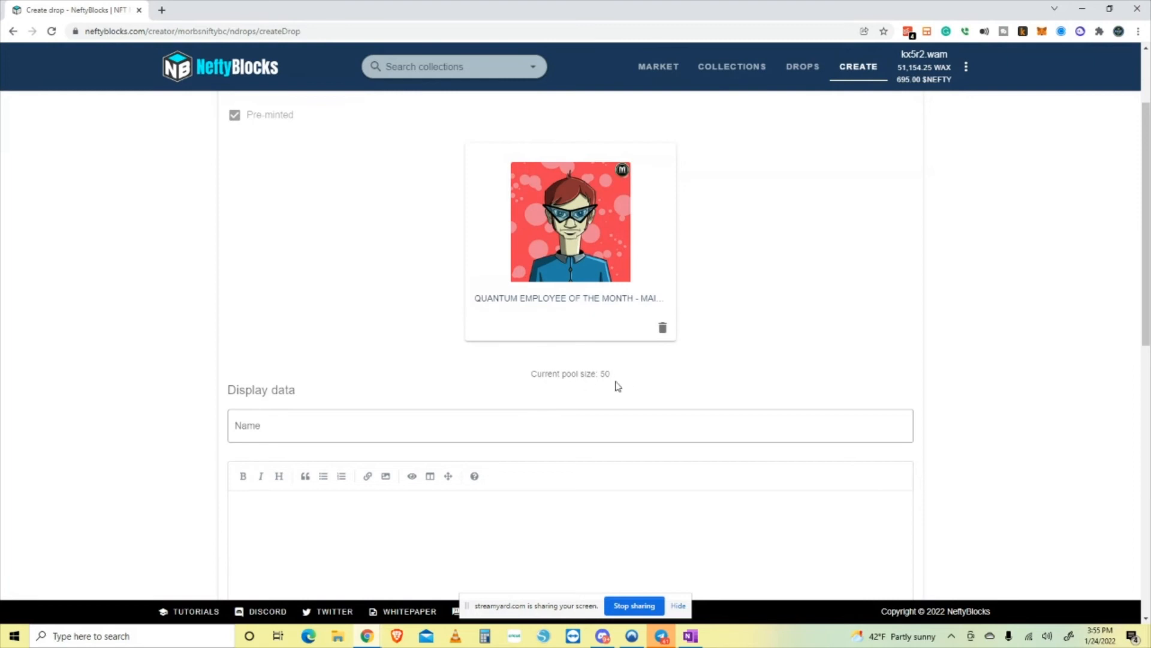
{"action": "scroll", "coordinate": [840, 339], "scroll_direction": "up", "scroll_amount": 2}
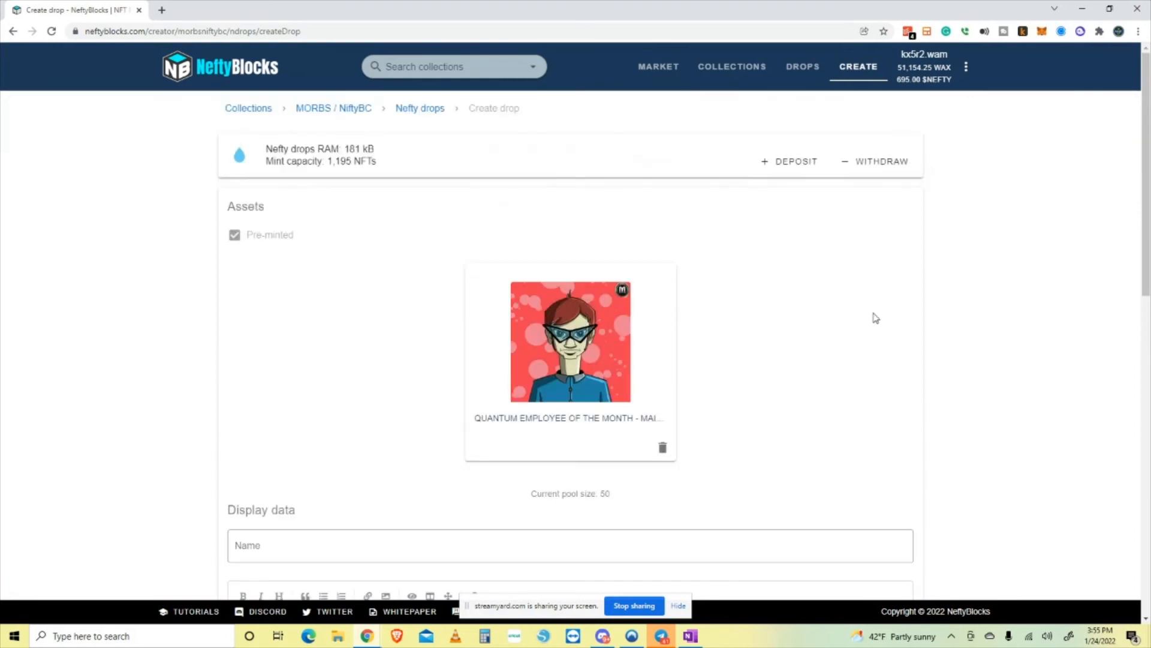
{"action": "scroll", "coordinate": [872, 317], "scroll_direction": "down", "scroll_amount": 1}
{"action": "scroll", "coordinate": [870, 317], "scroll_direction": "up", "scroll_amount": 1}
{"action": "scroll", "coordinate": [855, 321], "scroll_direction": "down", "scroll_amount": 2}
{"action": "scroll", "coordinate": [851, 322], "scroll_direction": "up", "scroll_amount": 2}
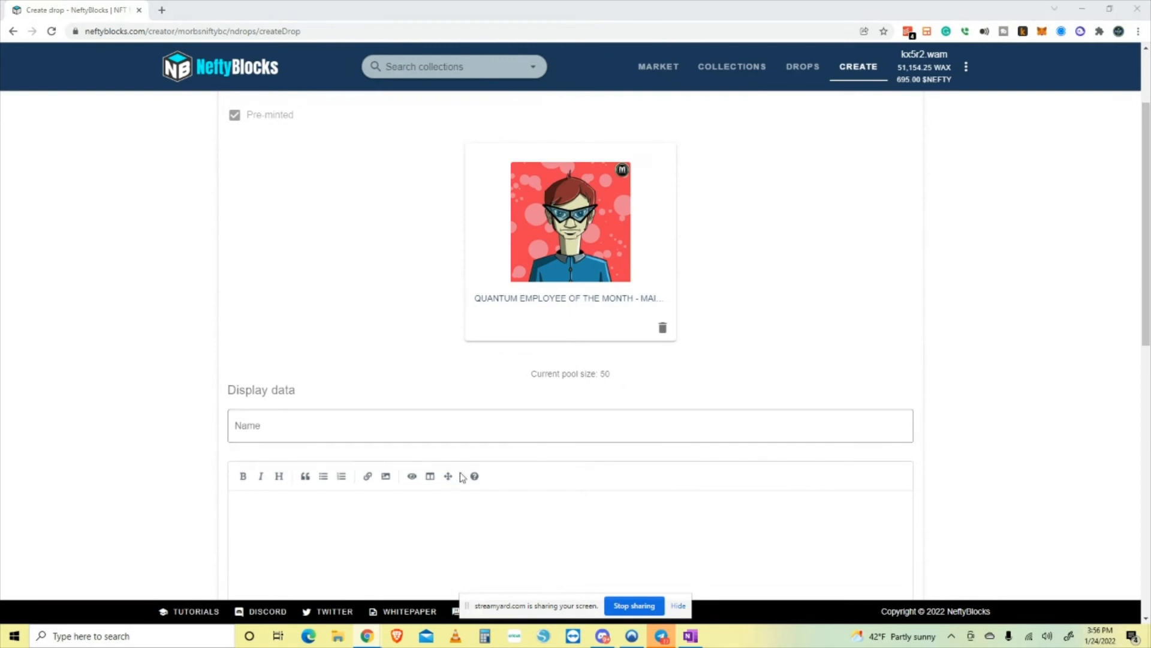
{"action": "scroll", "coordinate": [234, 236], "scroll_direction": "up", "scroll_amount": 2}
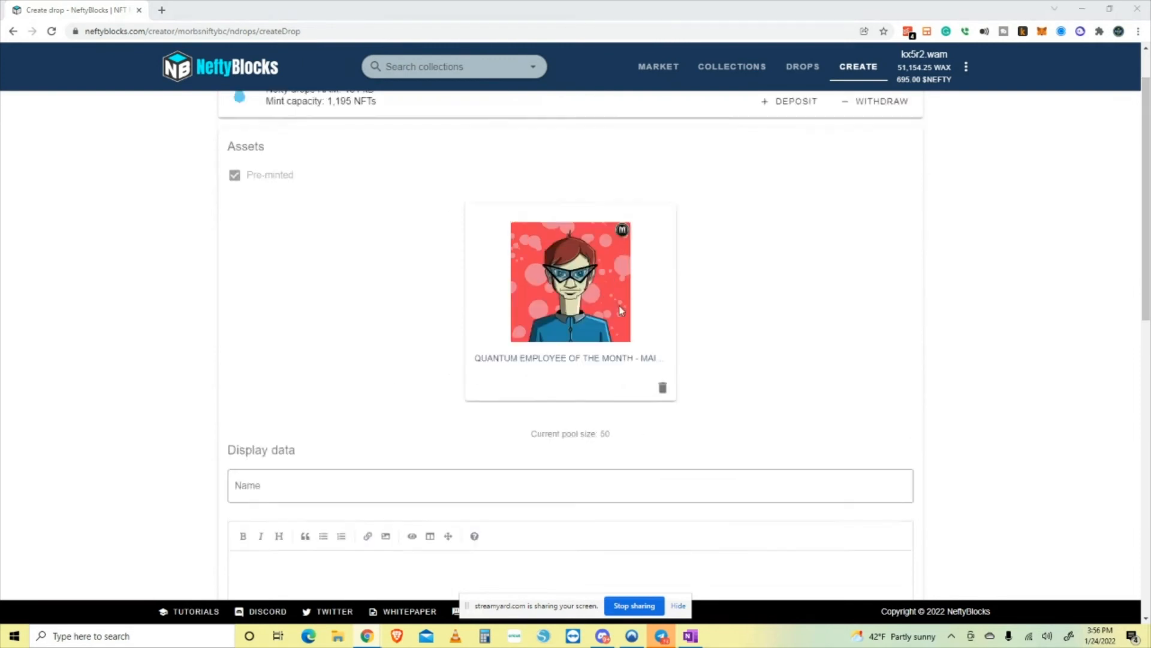
Name the drop "QUANTUM EMPLOYEE OF THE MONTH - MAILROOM" followed by the featured character's name
{"action": "scroll", "coordinate": [671, 326], "scroll_direction": "down", "scroll_amount": 2}
{"action": "left_click", "coordinate": [308, 424]}
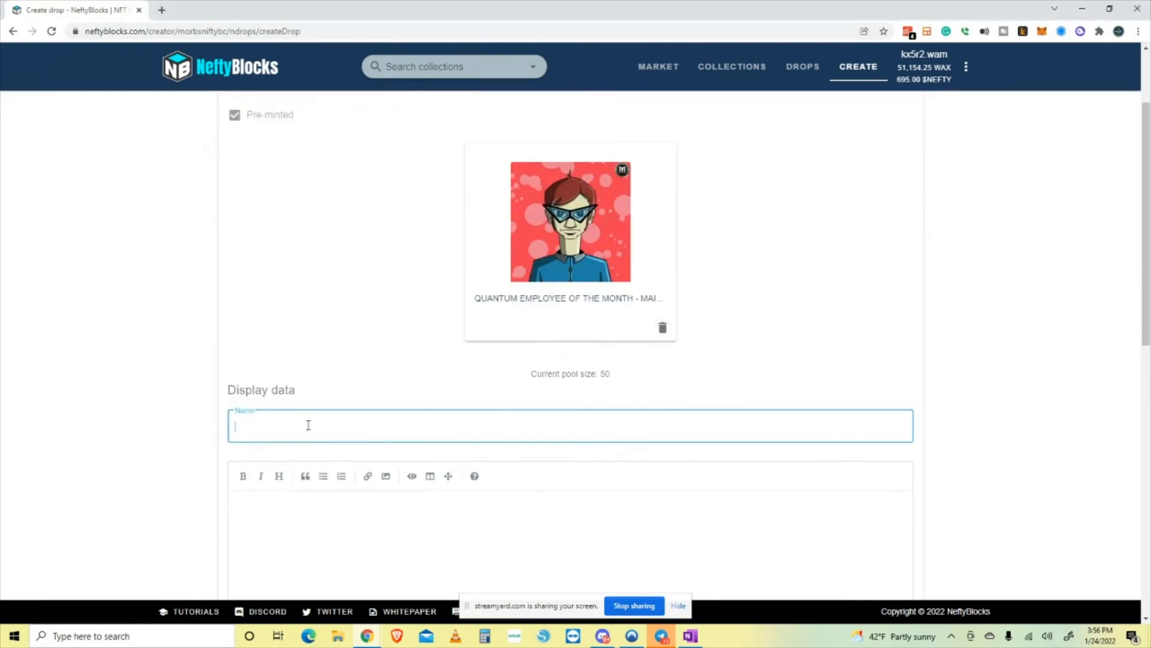
{"action": "type", "text": "QUANTUM EMPLOYEE OF THE MONTH - MAILROOM - PETER PLEX"}
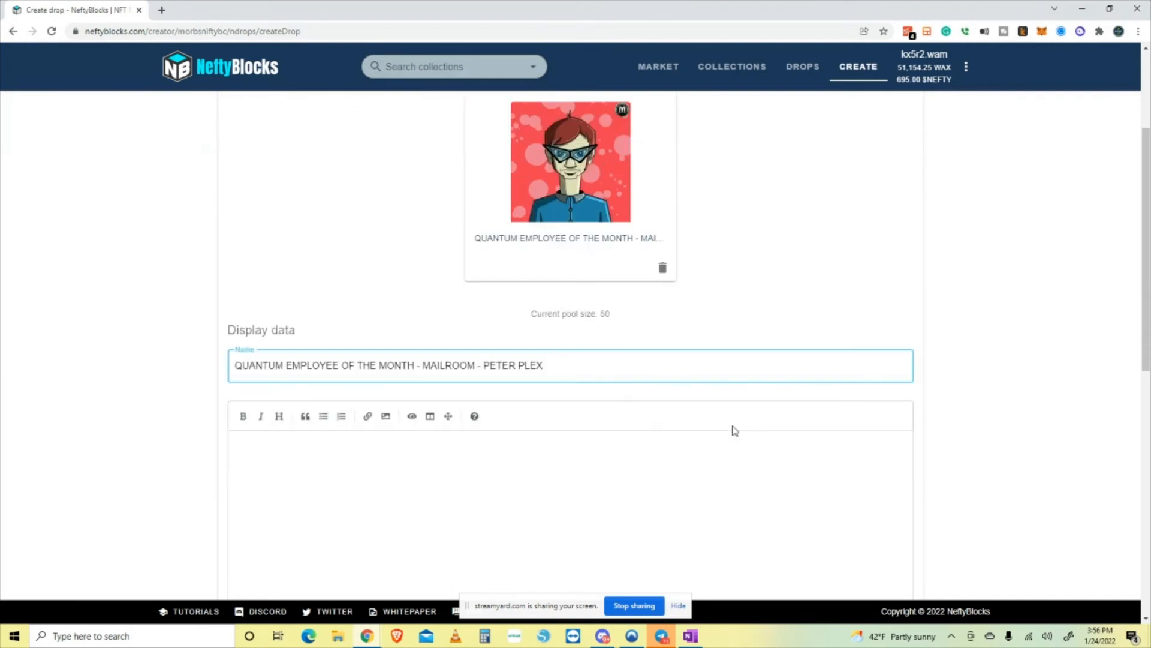
{"action": "scroll", "coordinate": [732, 427], "scroll_direction": "down", "scroll_amount": 2}
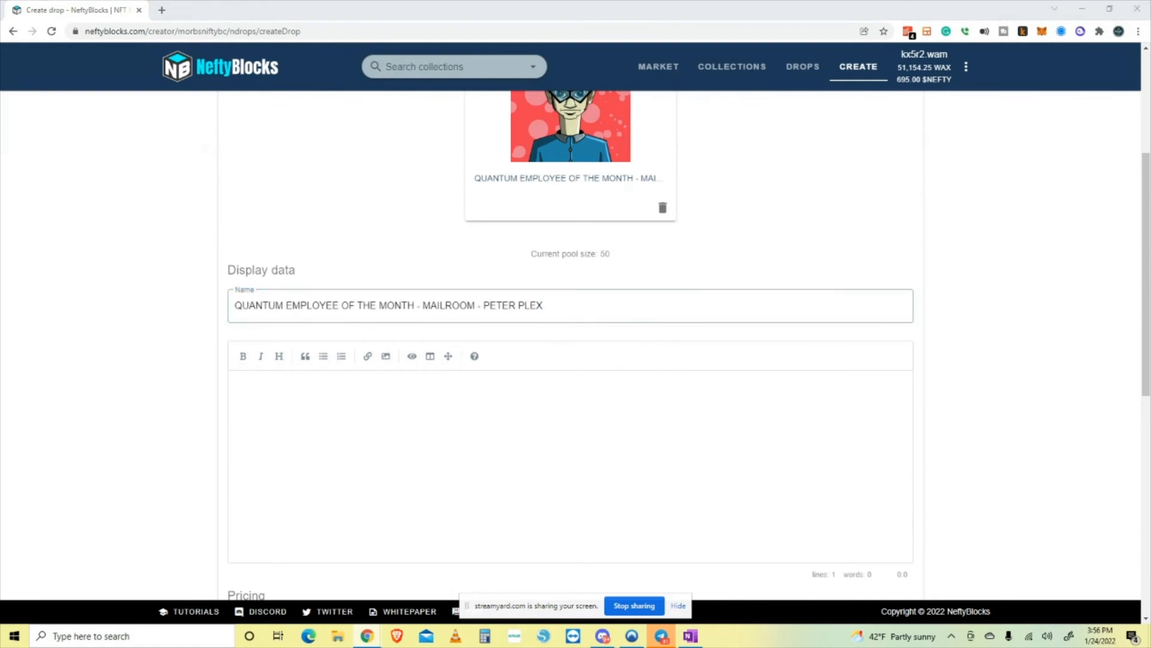
Enter the drop description about QUANTUM, where the M.O.R.B.S were created, and its hyper intelligent people, ending with "This is the QUANTUM EMPLOYEE OF THE MONTH"
{"action": "left_click", "coordinate": [371, 405]}
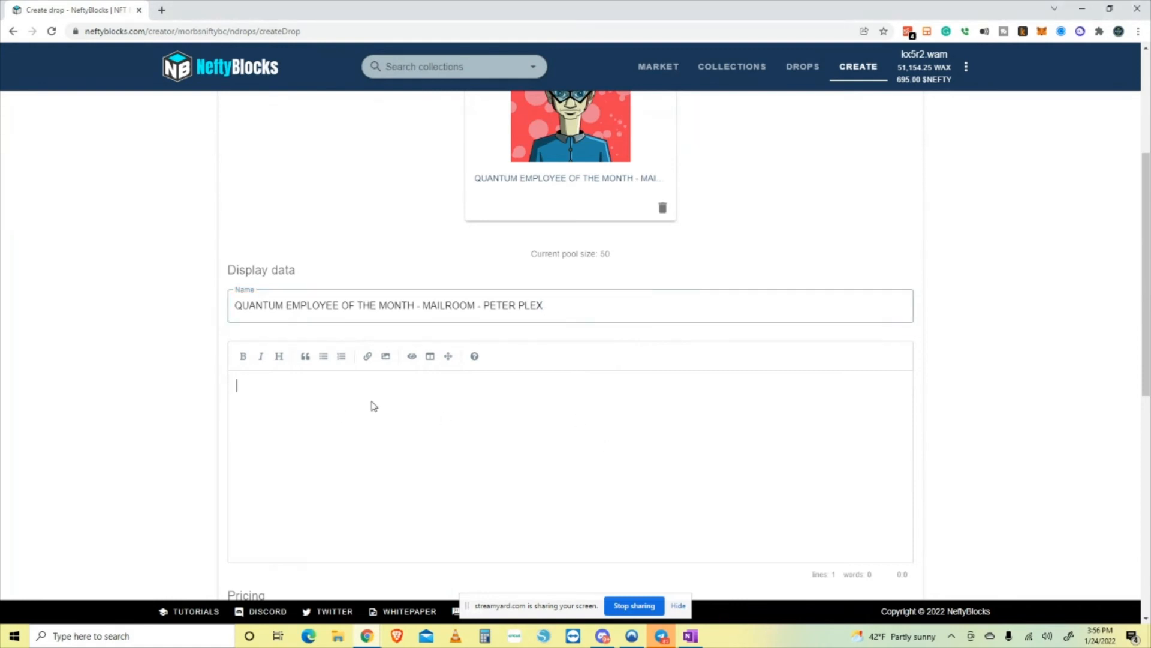
{"action": "type", "text": "QUANTUM, the facility where the M.O.R.B.S were created, has a vast amount of hyper intelligent people working endlessly. Daily churning out incredible mutant organic robots, and constantly pushing the envelope forward. This is the QUANTUM EMPLOYEE OF THE MONTH!"}
{"action": "scroll", "coordinate": [848, 424], "scroll_direction": "down", "scroll_amount": 3}
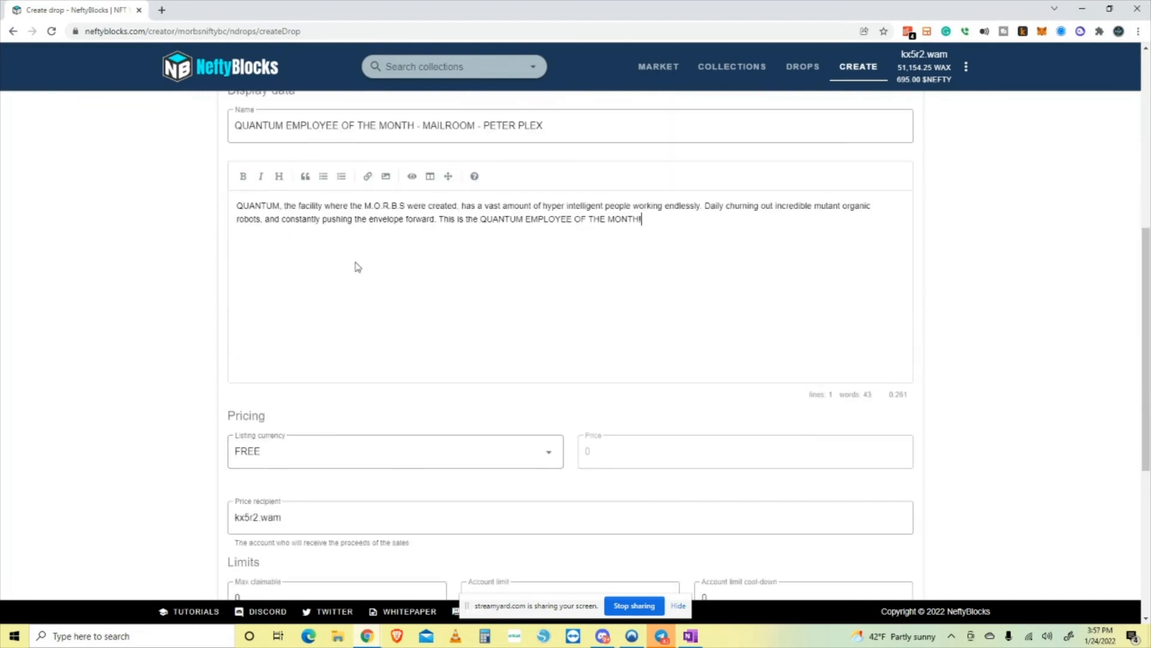
{"action": "scroll", "coordinate": [216, 288], "scroll_direction": "down", "scroll_amount": 1}
{"action": "scroll", "coordinate": [547, 251], "scroll_direction": "up", "scroll_amount": 5}
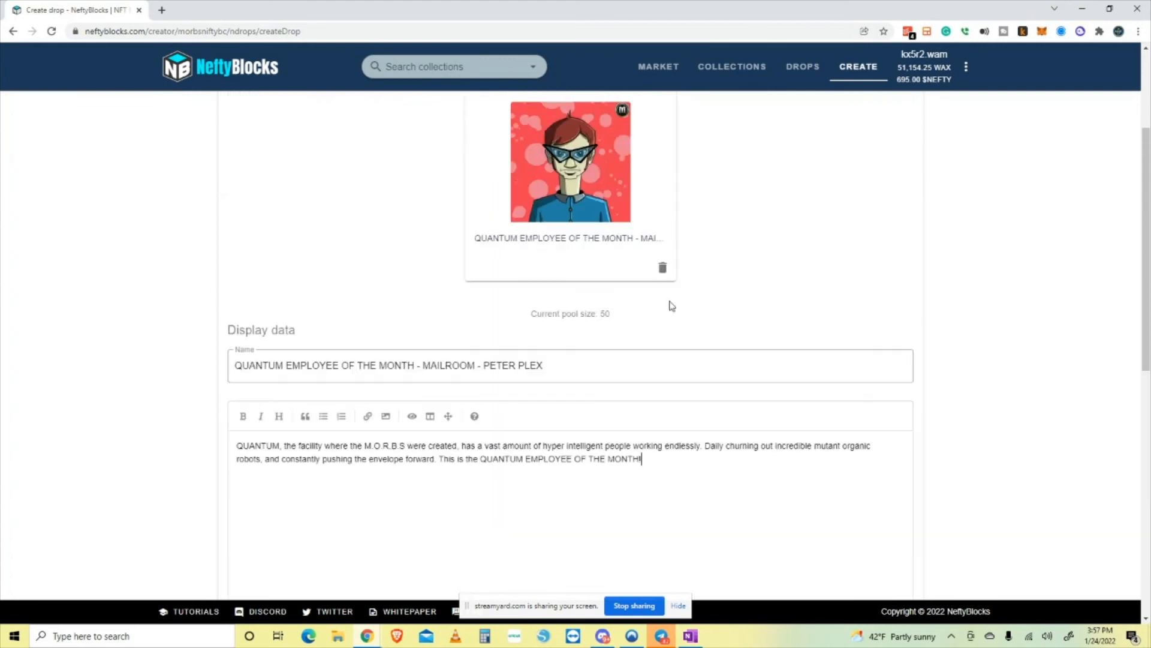
Set the drop's listing currency to WAX and its price to 5
{"action": "scroll", "coordinate": [571, 303], "scroll_direction": "up", "scroll_amount": 2}
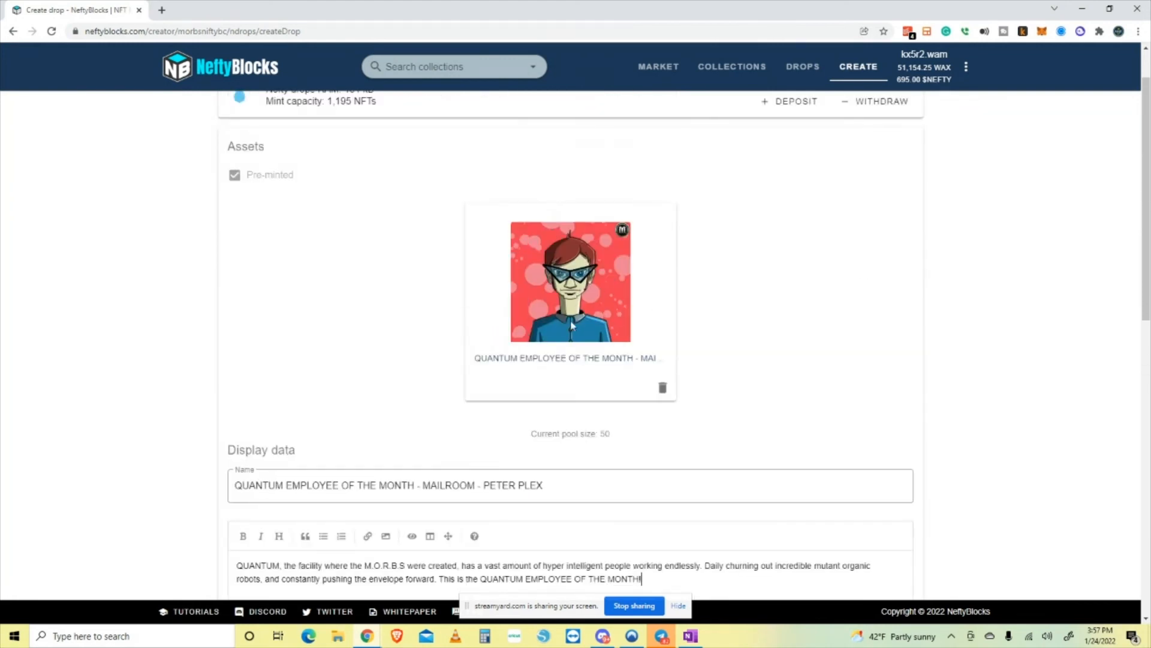
{"action": "scroll", "coordinate": [605, 444], "scroll_direction": "down", "scroll_amount": 10}
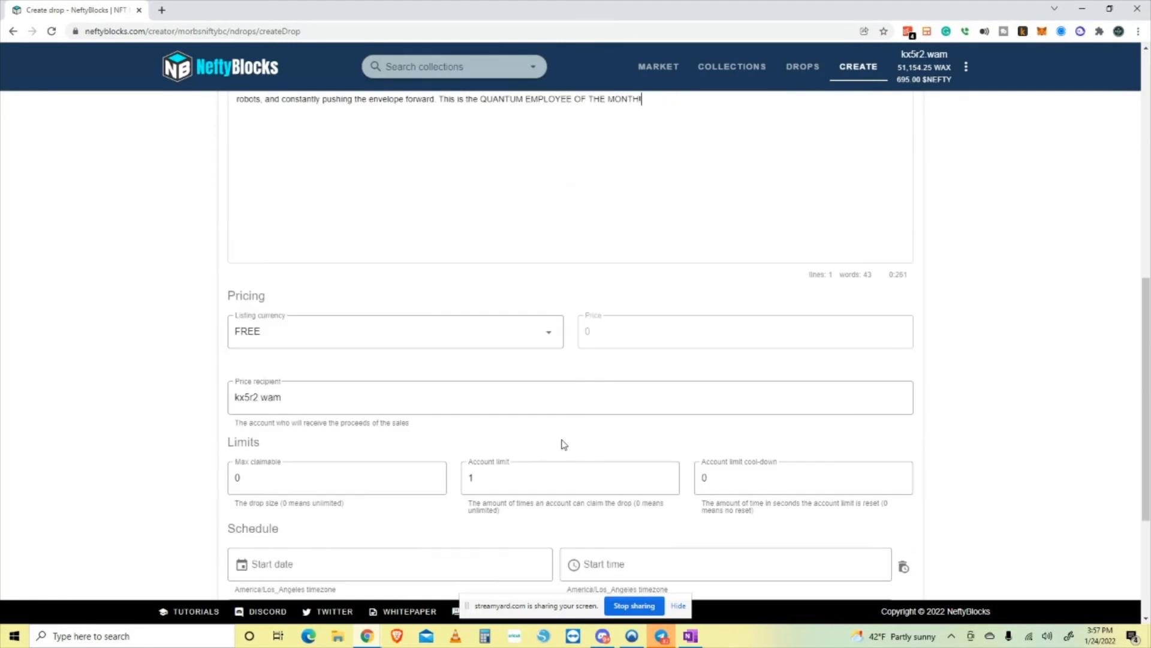
{"action": "scroll", "coordinate": [535, 444], "scroll_direction": "up", "scroll_amount": 2}
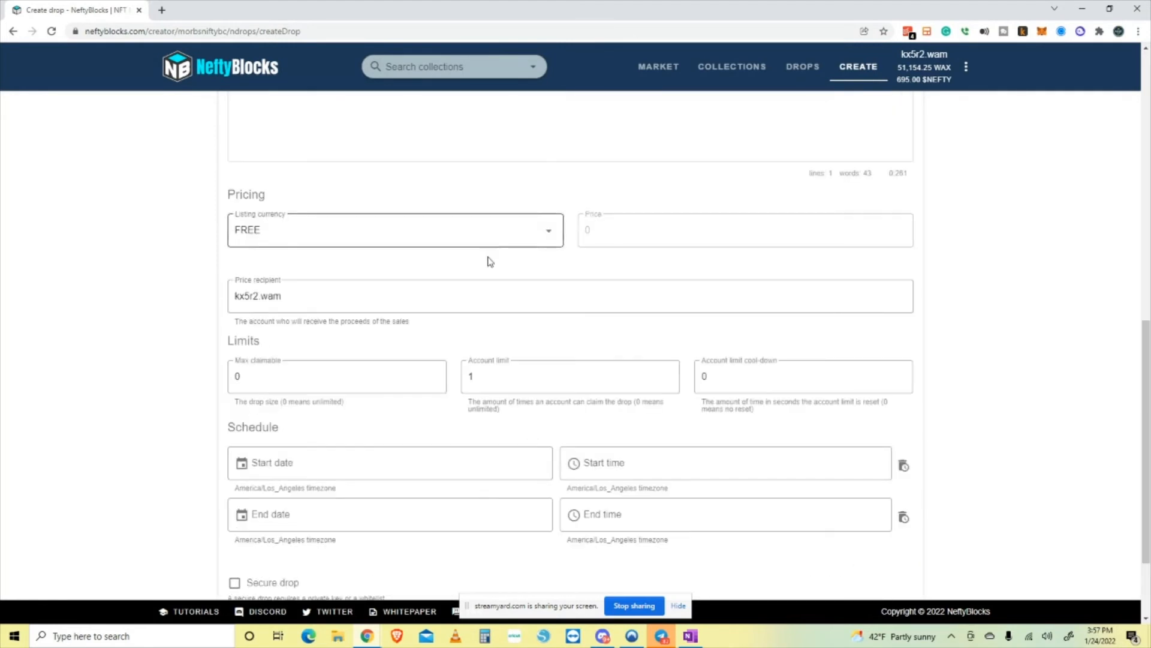
{"action": "left_click", "coordinate": [549, 237]}
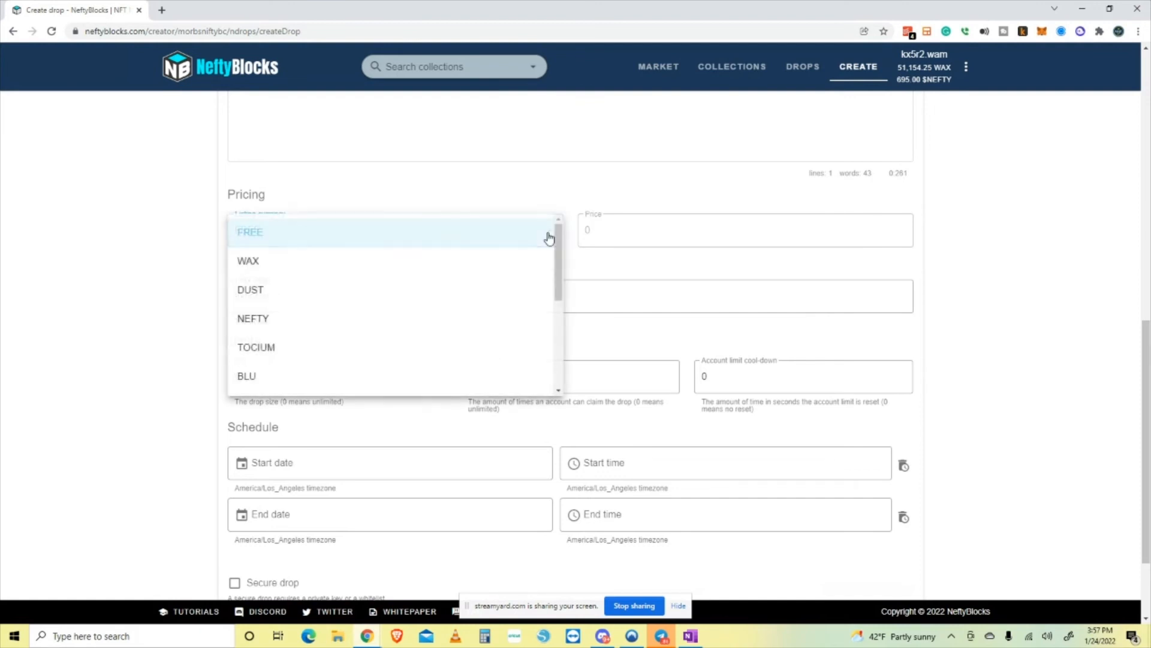
{"action": "left_click", "coordinate": [445, 272]}
{"action": "left_click_drag", "start_coordinate": [628, 229], "coordinate": [579, 233]}
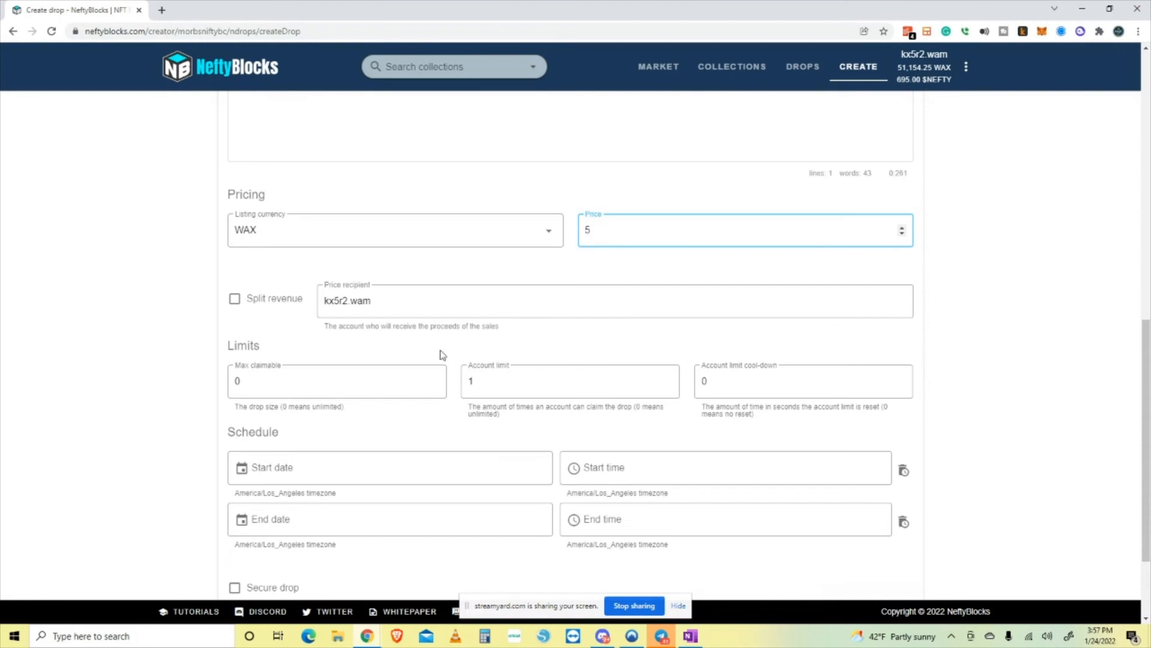
Look through the available listing currencies for the drop and keep WAX selected
{"action": "scroll", "coordinate": [754, 374], "scroll_direction": "down", "scroll_amount": 2}
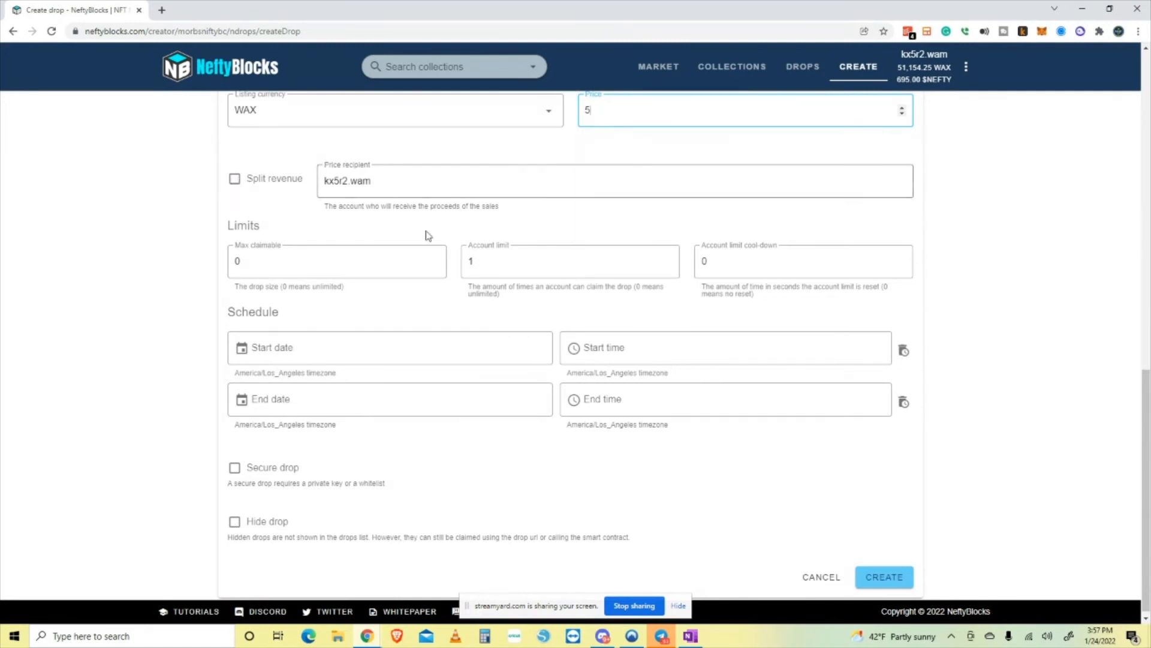
{"action": "scroll", "coordinate": [500, 380], "scroll_direction": "up", "scroll_amount": 1}
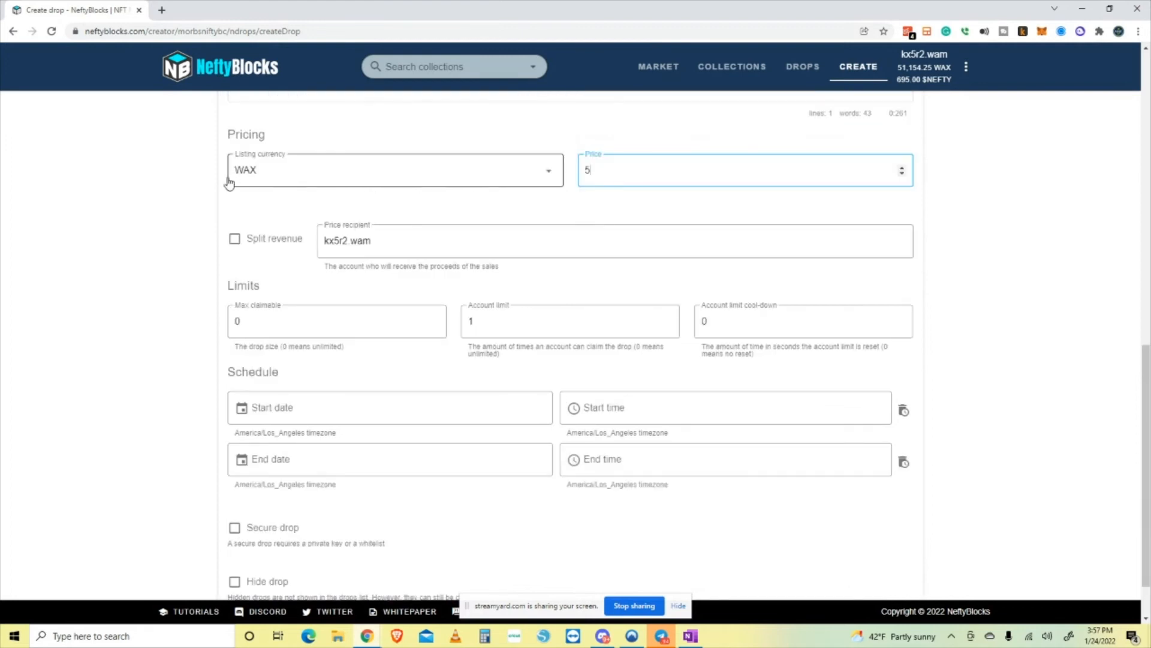
{"action": "left_click", "coordinate": [535, 175]}
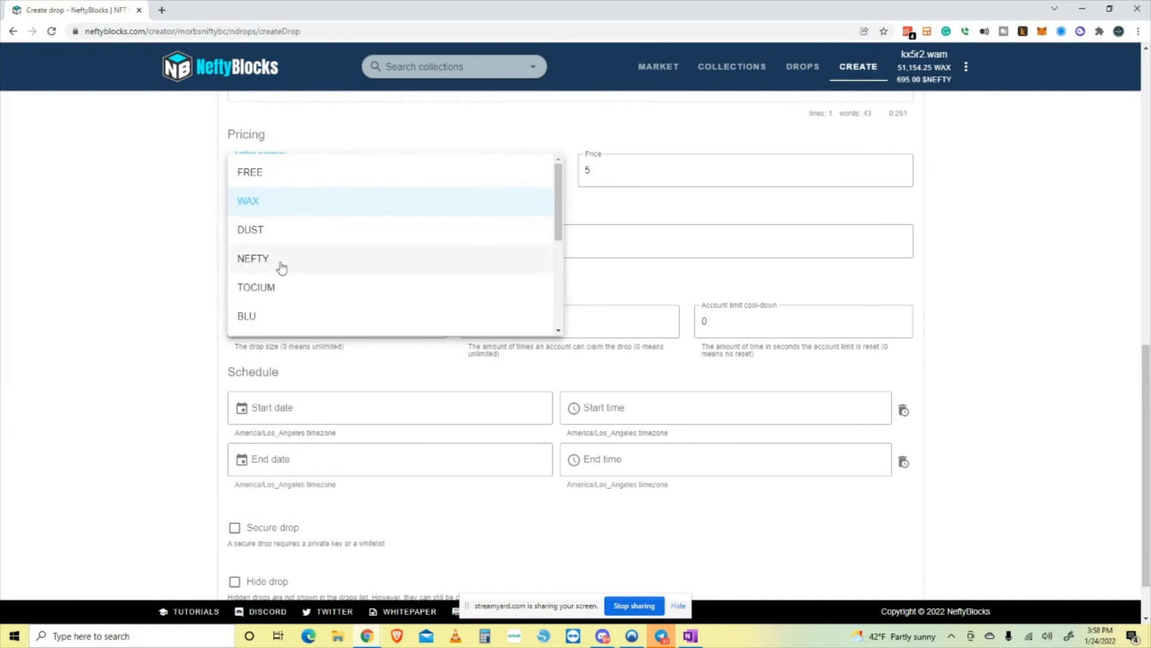
{"action": "scroll", "coordinate": [281, 267], "scroll_direction": "down", "scroll_amount": 1}
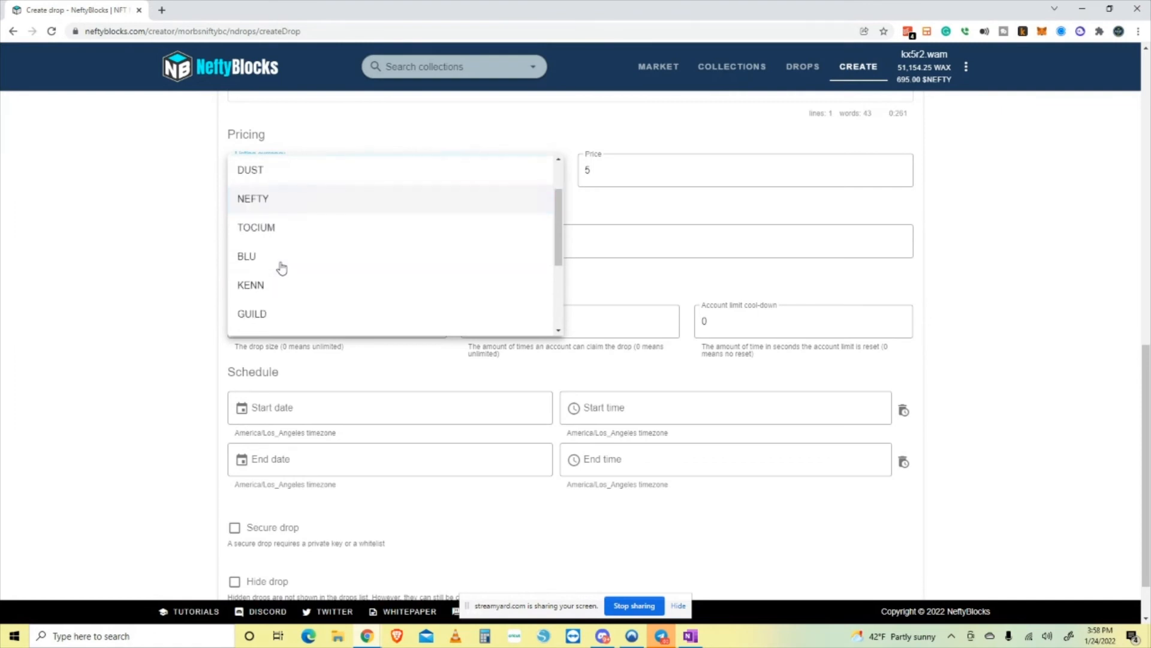
{"action": "scroll", "coordinate": [276, 262], "scroll_direction": "down", "scroll_amount": 1}
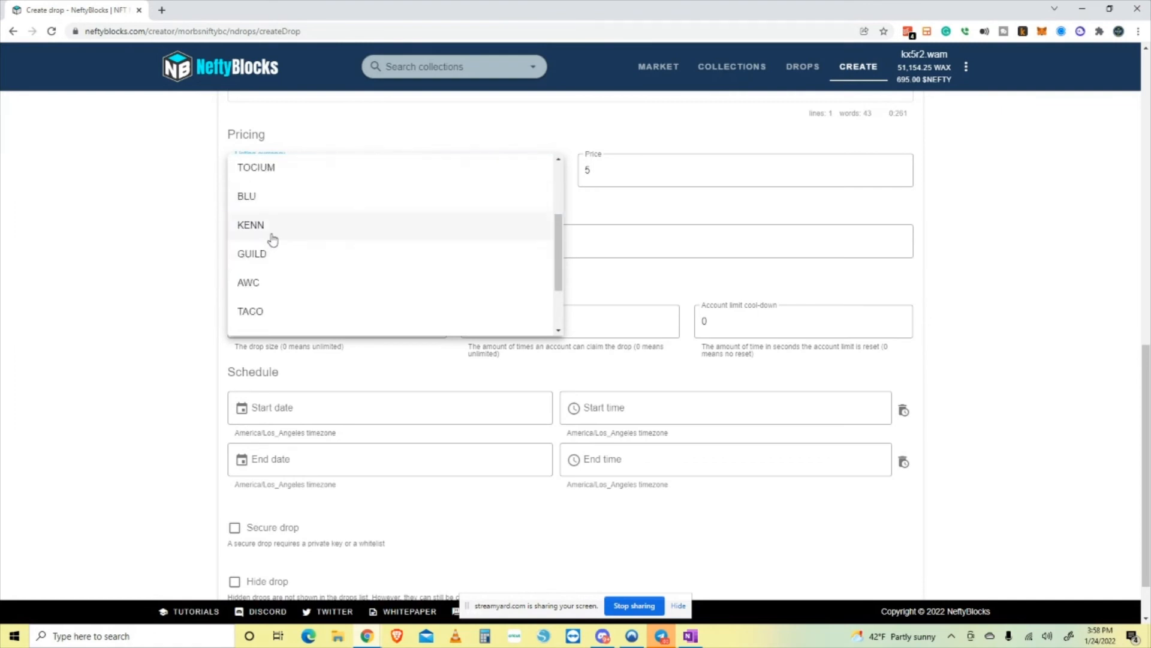
{"action": "scroll", "coordinate": [275, 258], "scroll_direction": "down", "scroll_amount": 1}
{"action": "scroll", "coordinate": [276, 233], "scroll_direction": "down", "scroll_amount": 1}
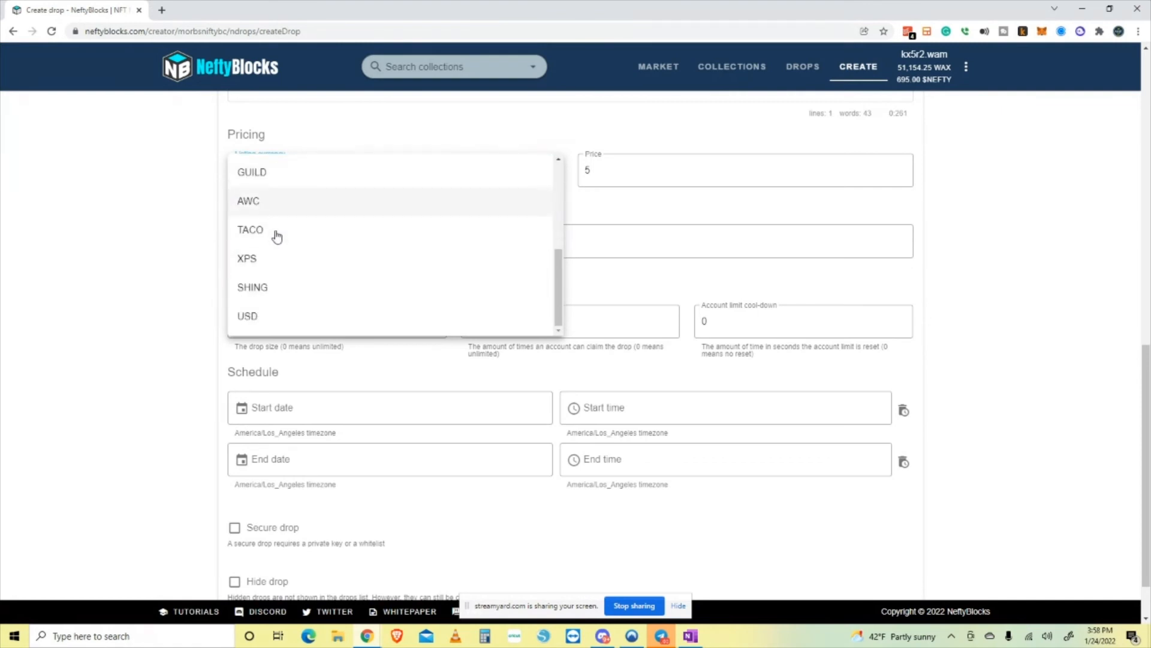
{"action": "scroll", "coordinate": [282, 259], "scroll_direction": "down", "scroll_amount": 1}
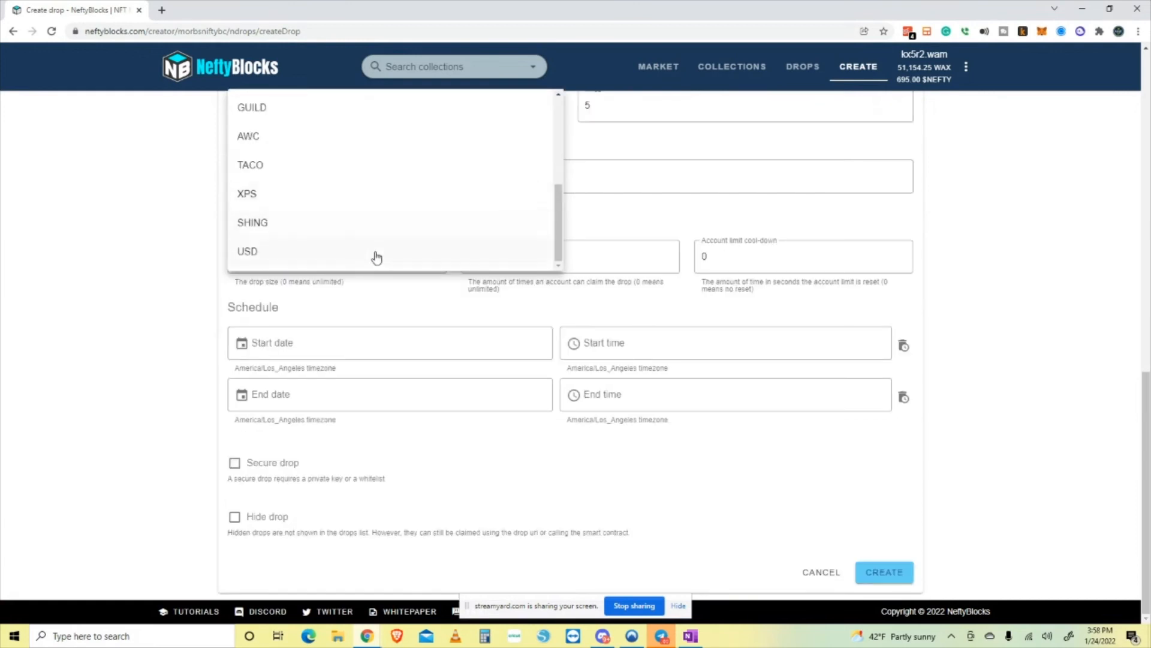
{"action": "scroll", "coordinate": [374, 257], "scroll_direction": "up", "scroll_amount": 2}
{"action": "scroll", "coordinate": [454, 234], "scroll_direction": "up", "scroll_amount": 2}
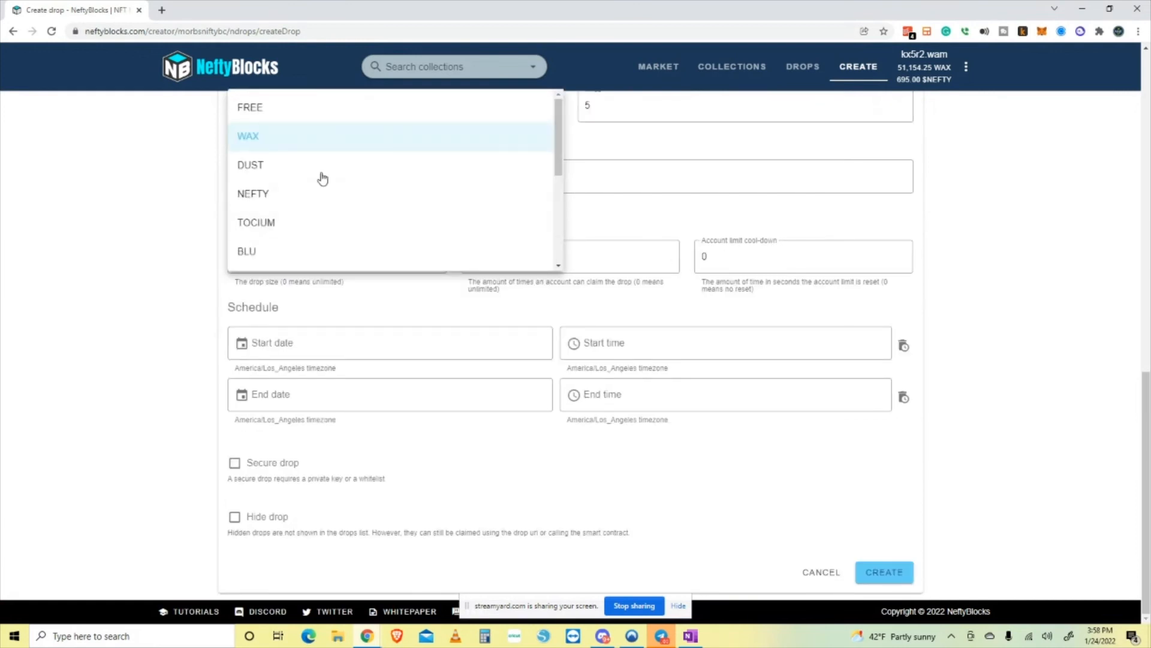
{"action": "scroll", "coordinate": [689, 186], "scroll_direction": "up", "scroll_amount": 2}
{"action": "scroll", "coordinate": [688, 186], "scroll_direction": "up", "scroll_amount": 2}
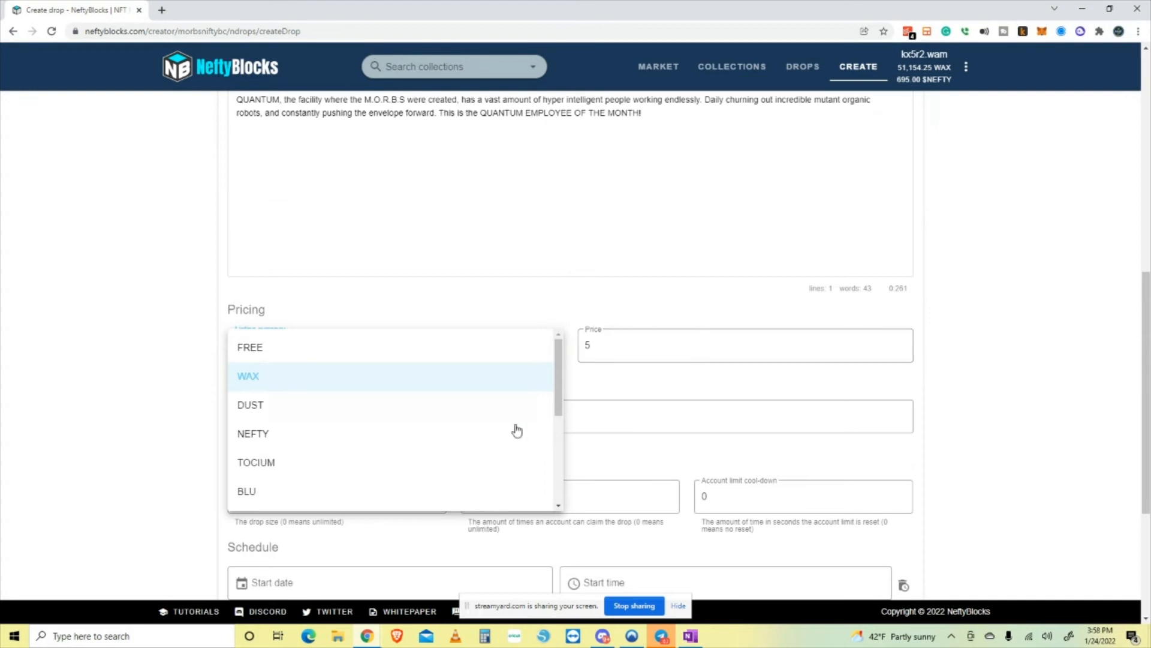
{"action": "left_click", "coordinate": [441, 382]}
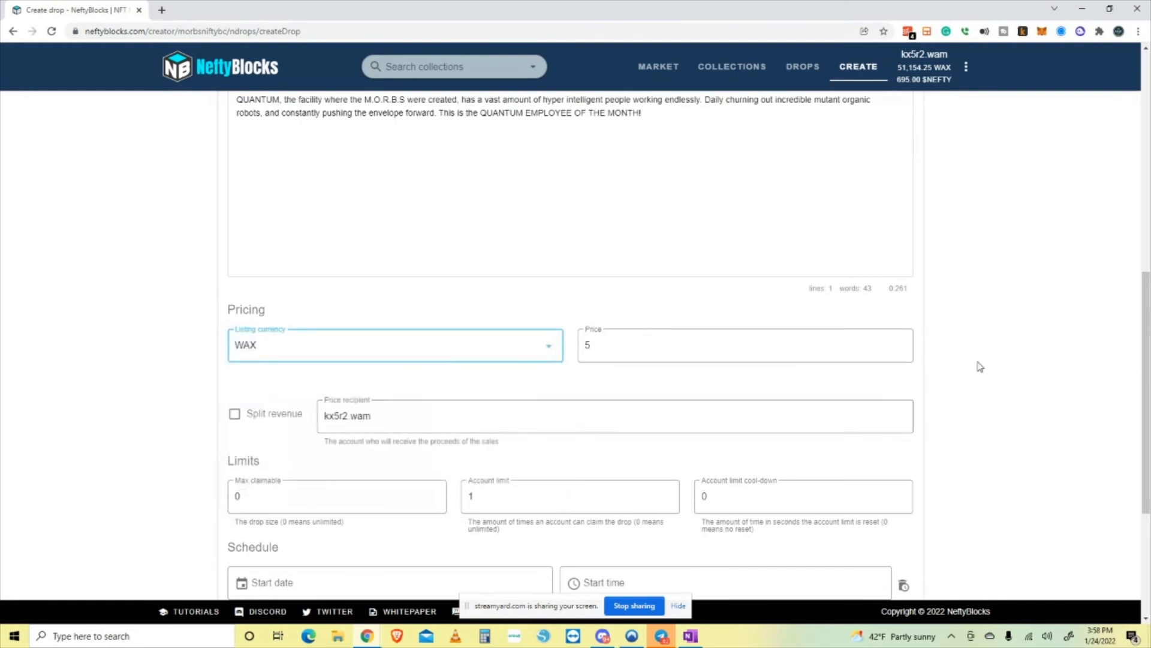
{"action": "left_click", "coordinate": [1001, 366]}
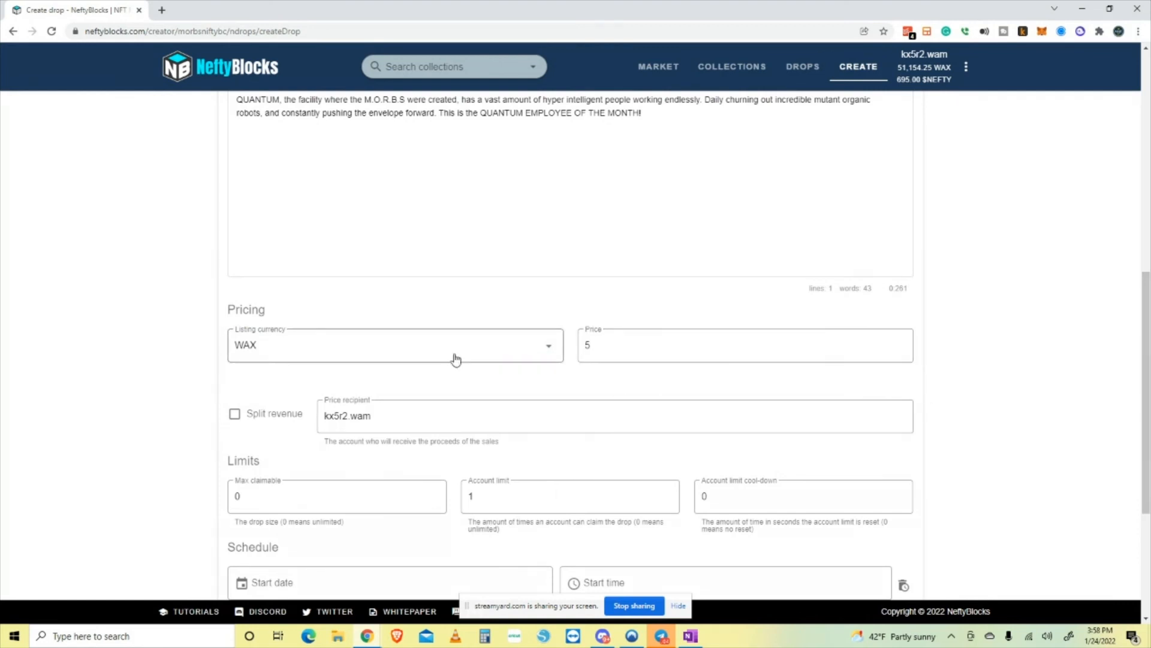
Limit the drop's max claimable amount to 50 and check it against the current pool size
{"action": "scroll", "coordinate": [835, 386], "scroll_direction": "down", "scroll_amount": 2}
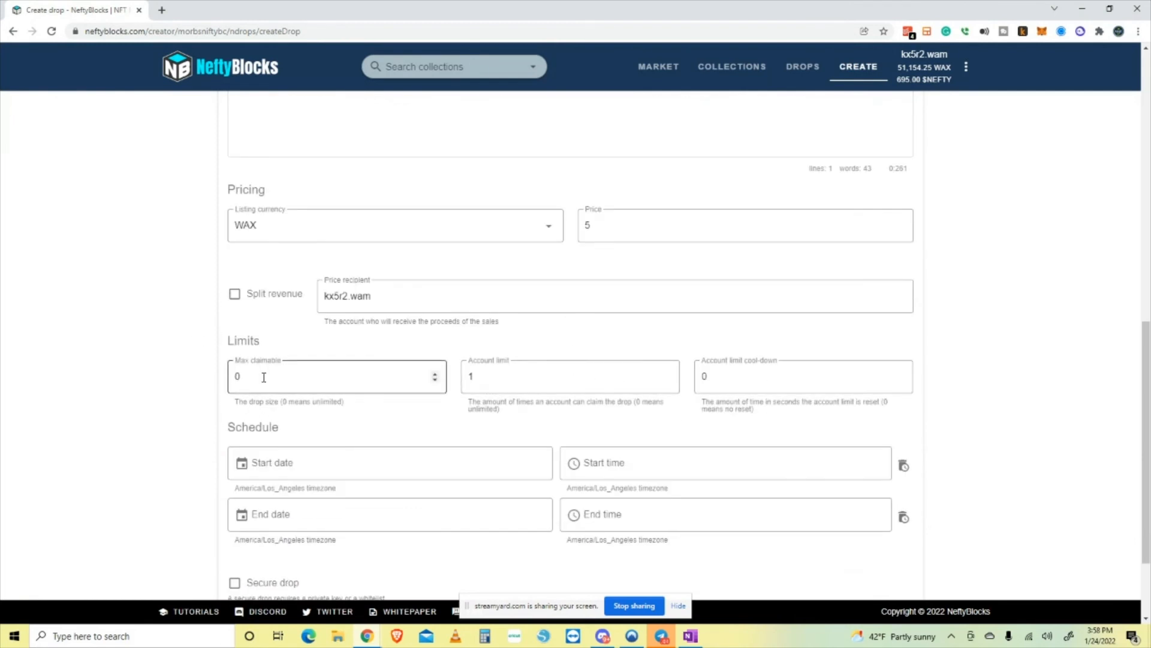
{"action": "left_click_drag", "start_coordinate": [263, 378], "coordinate": [200, 375]}
{"action": "left_click", "coordinate": [191, 369]}
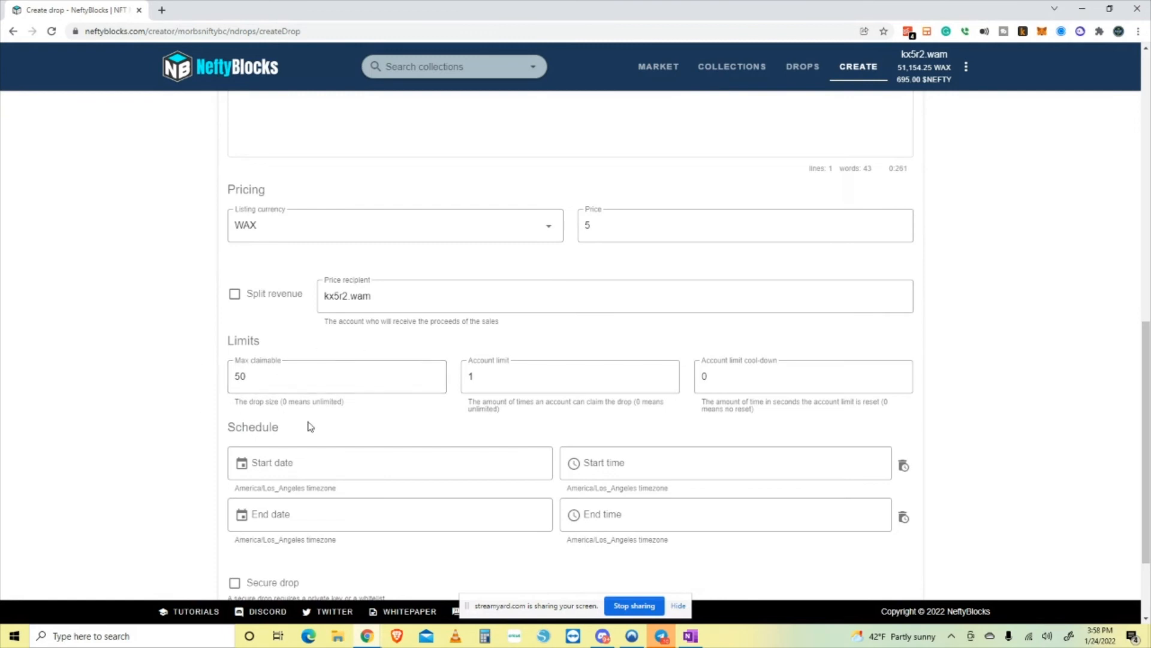
{"action": "scroll", "coordinate": [322, 402], "scroll_direction": "up", "scroll_amount": 7}
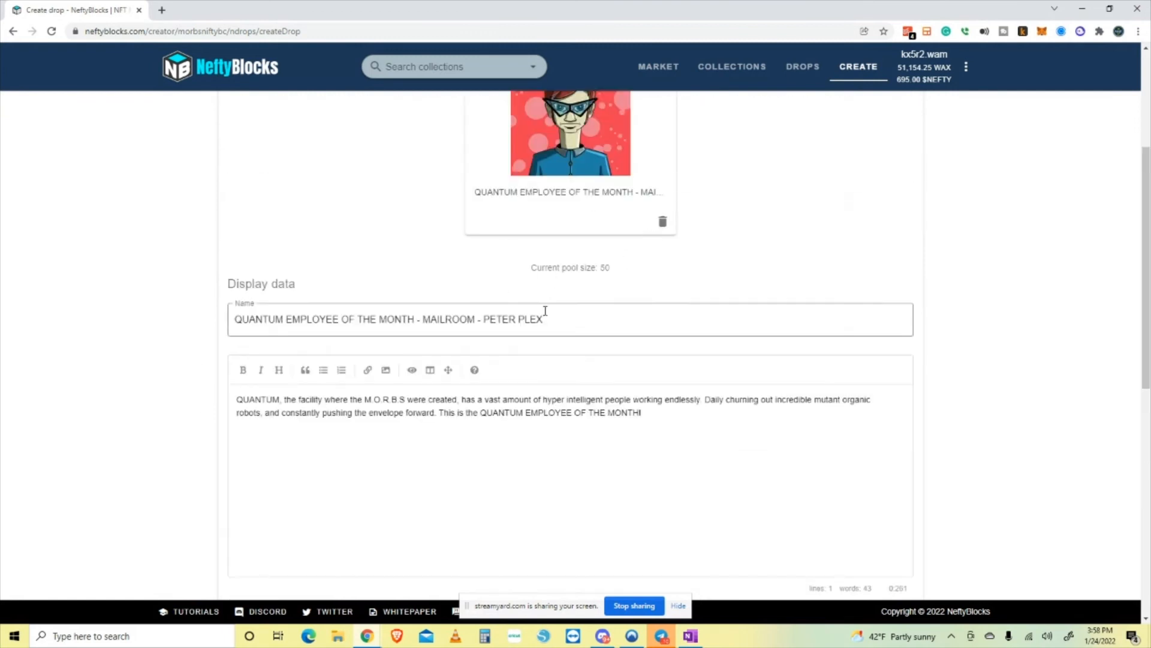
{"action": "scroll", "coordinate": [522, 329], "scroll_direction": "down", "scroll_amount": 9}
Set the drop's account limit to 10 and the account limit cool-down to 25 seconds
{"action": "scroll", "coordinate": [397, 341], "scroll_direction": "up", "scroll_amount": 1}
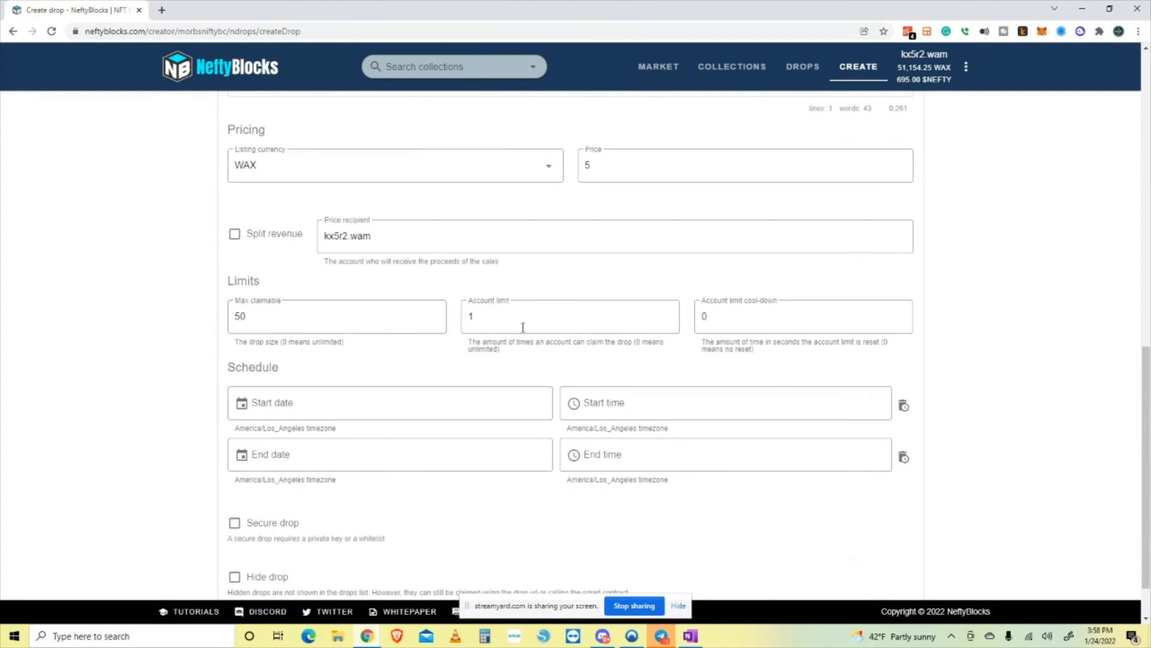
{"action": "double_click", "coordinate": [503, 318]}
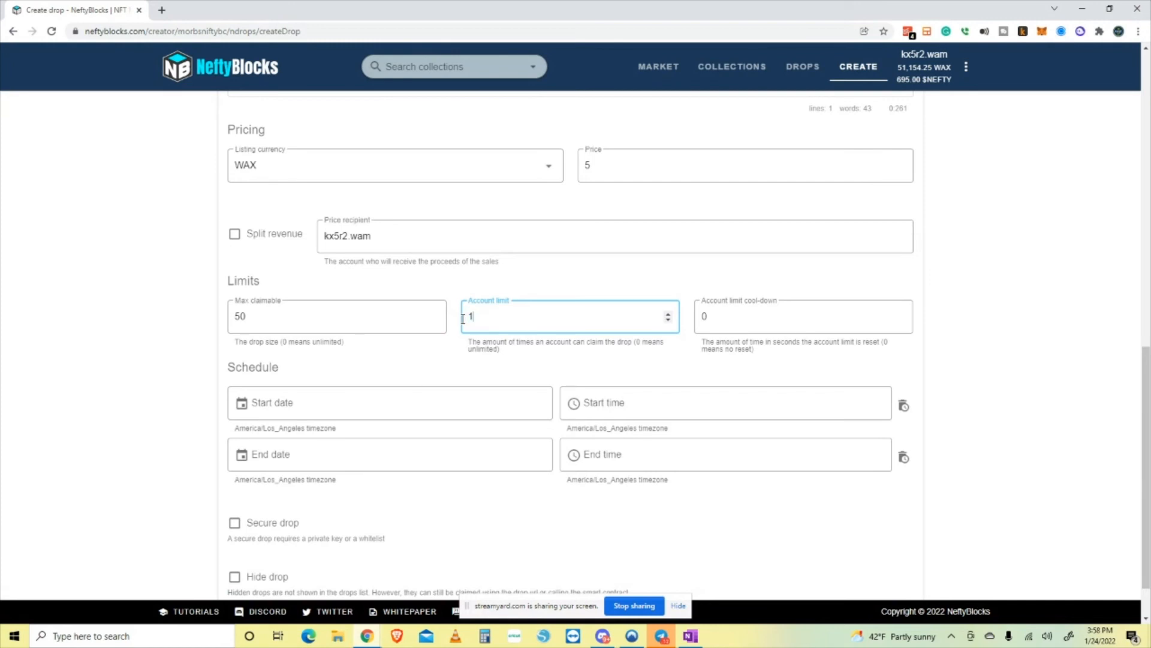
{"action": "type", "text": "10"}
{"action": "left_click", "coordinate": [507, 357]}
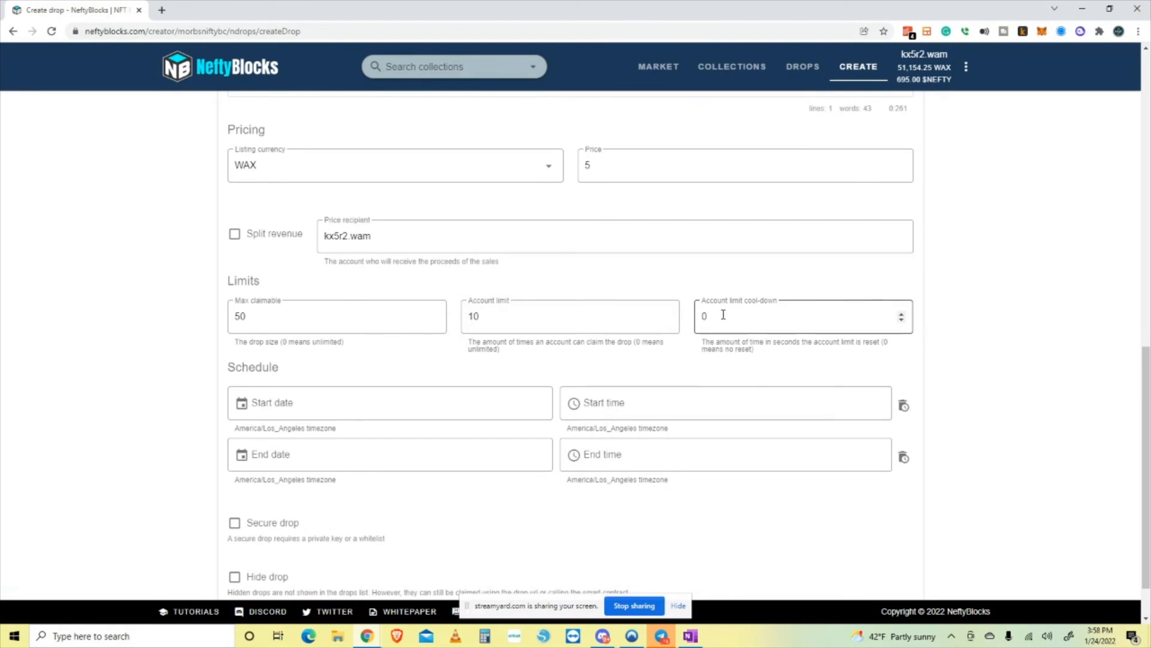
{"action": "left_click_drag", "start_coordinate": [722, 316], "coordinate": [694, 321]}
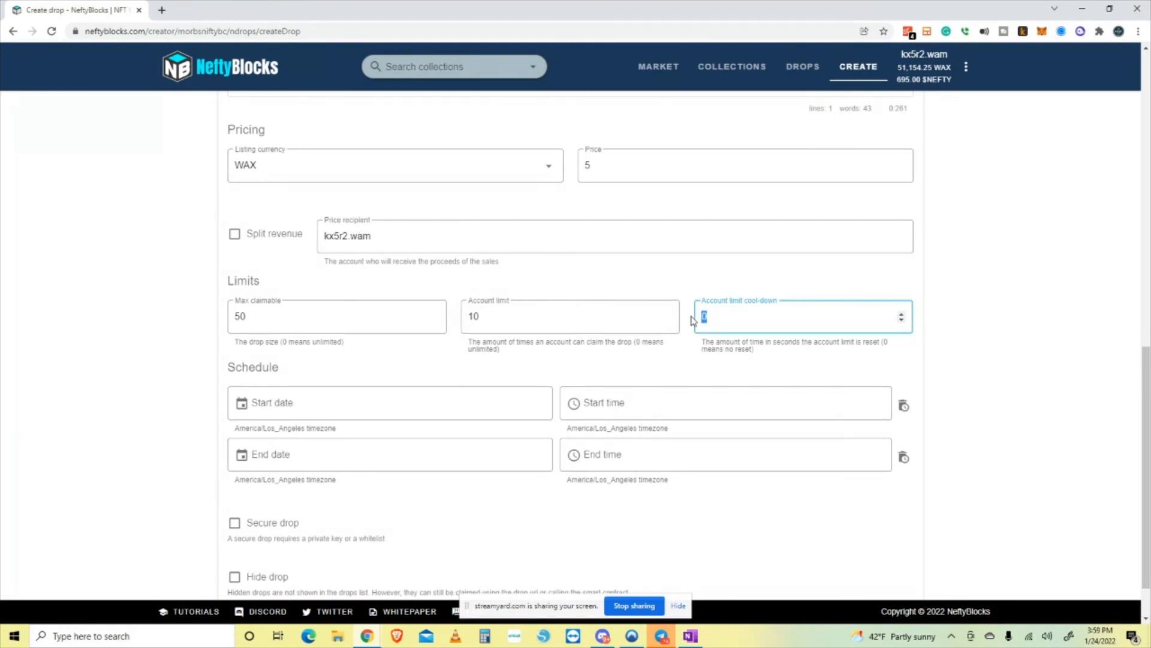
{"action": "left_click", "coordinate": [1004, 316]}
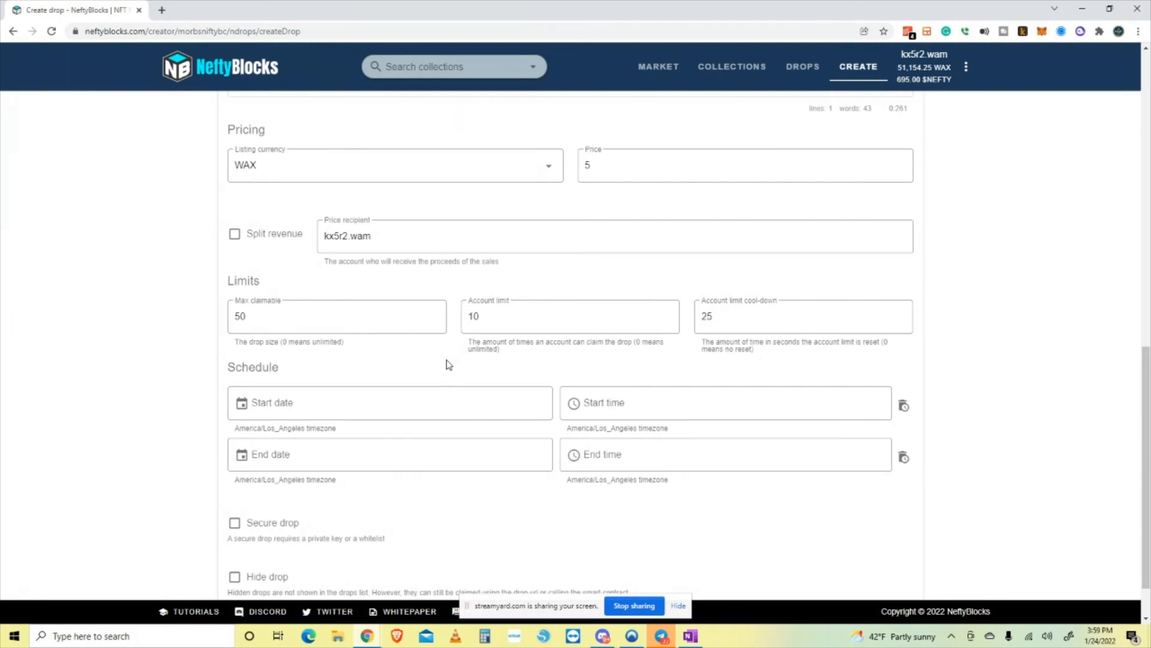
Schedule the drop to start on 2022-01-25 at 12:00:00
{"action": "scroll", "coordinate": [372, 400], "scroll_direction": "down", "scroll_amount": 1}
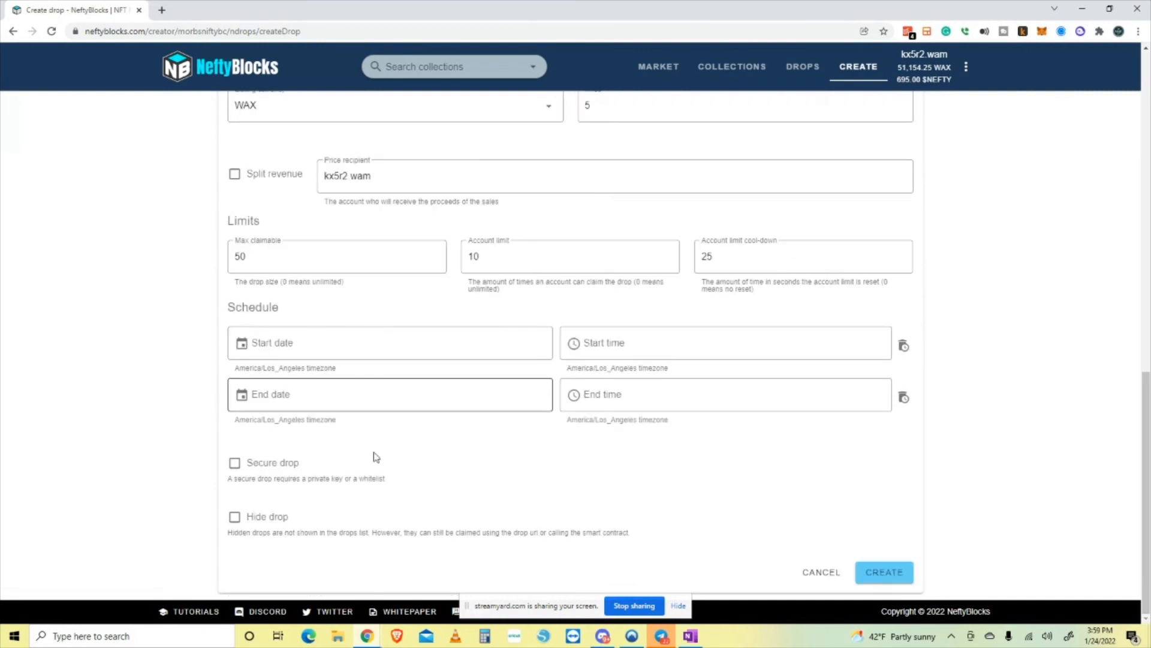
{"action": "left_click", "coordinate": [259, 343]}
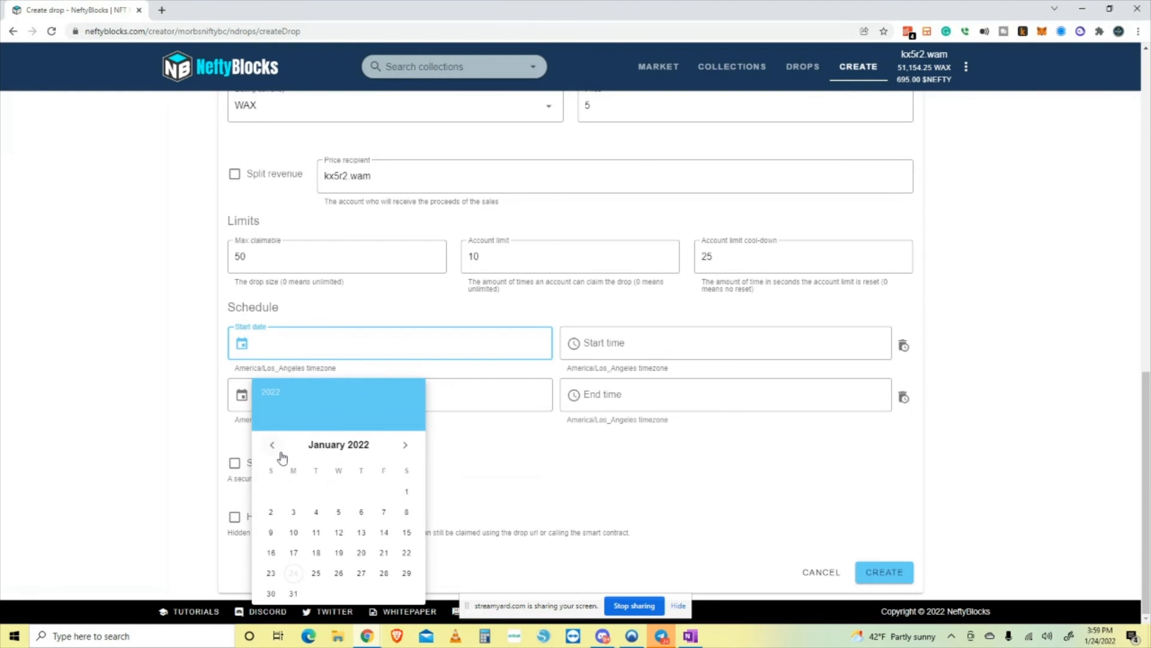
{"action": "left_click", "coordinate": [316, 573]}
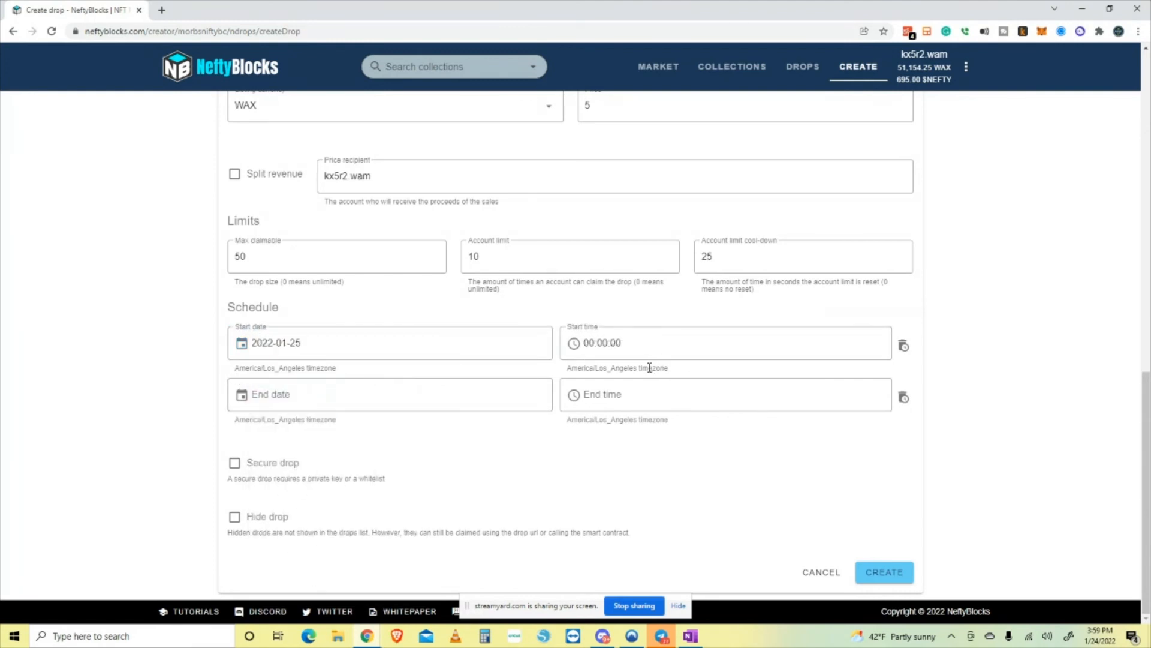
{"action": "left_click", "coordinate": [573, 345]}
{"action": "left_click", "coordinate": [676, 460]}
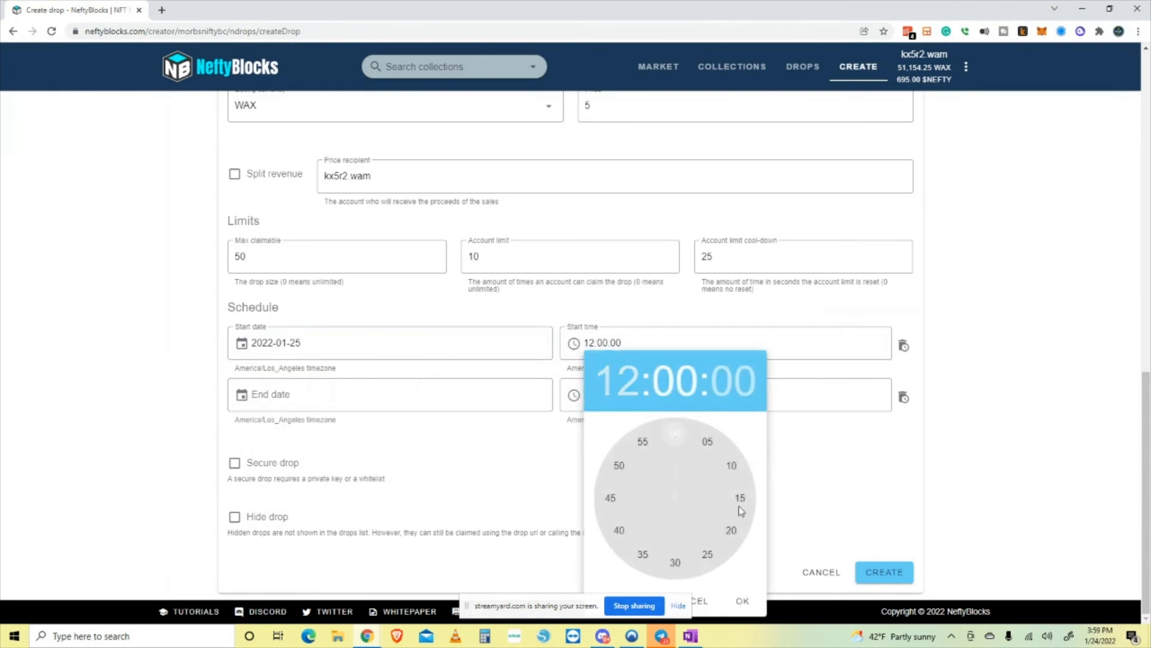
{"action": "left_click", "coordinate": [742, 600]}
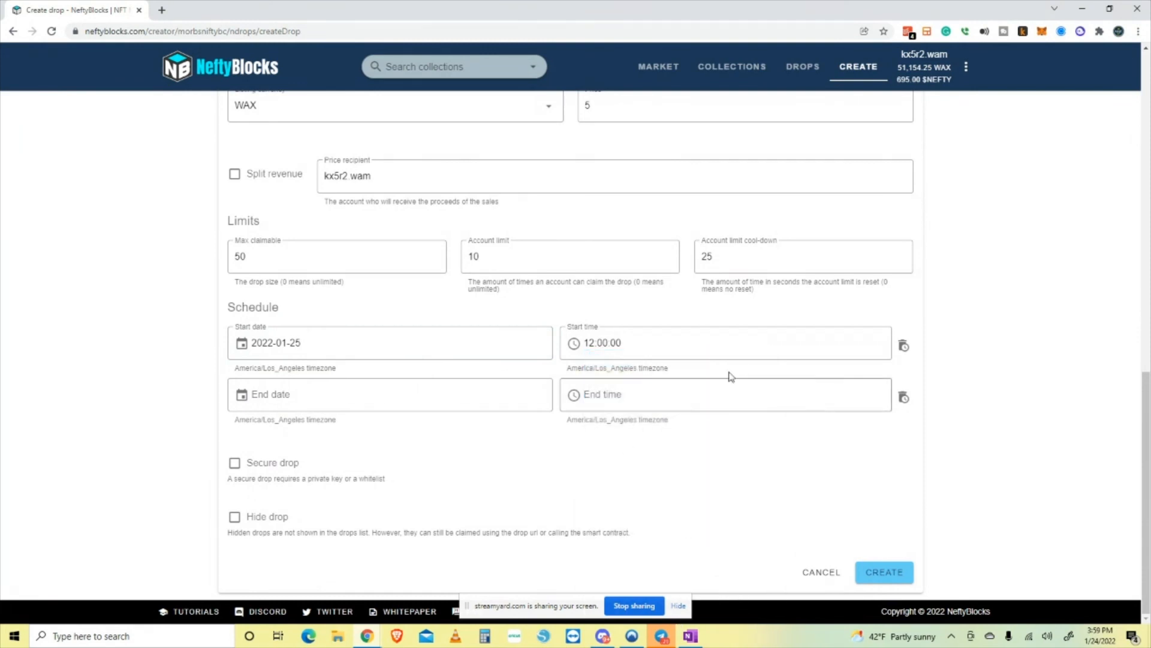
Review the drop's asset, name, description, pricing, limits and schedule from the start of the form
{"action": "left_click", "coordinate": [678, 606]}
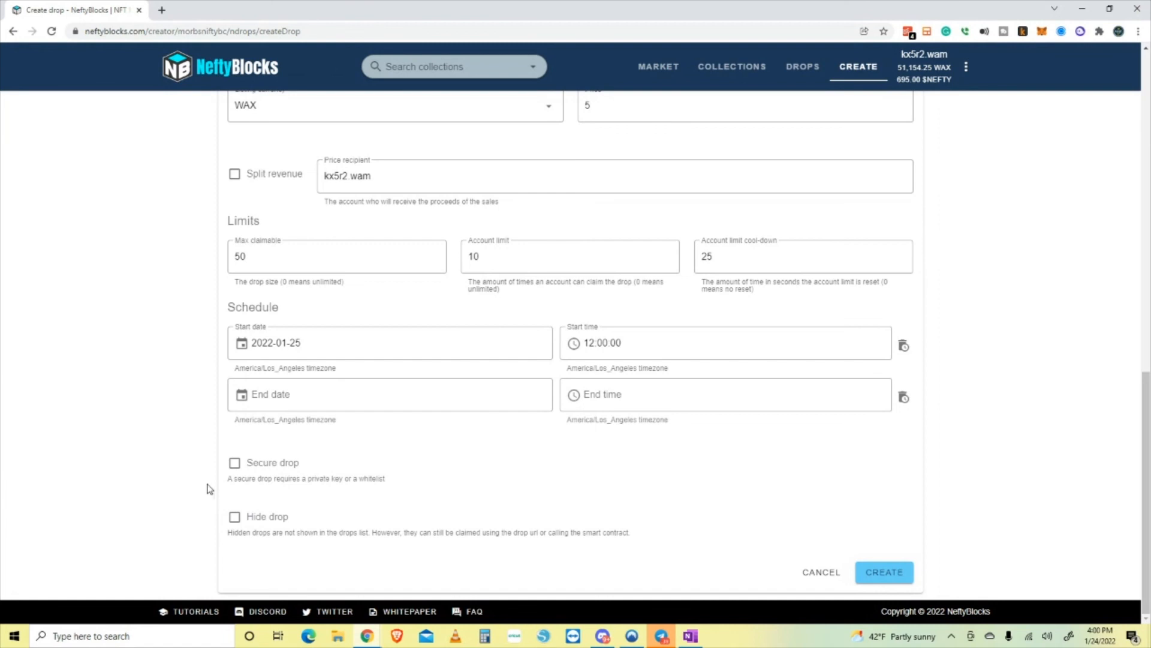
{"action": "scroll", "coordinate": [432, 530], "scroll_direction": "up", "scroll_amount": 12}
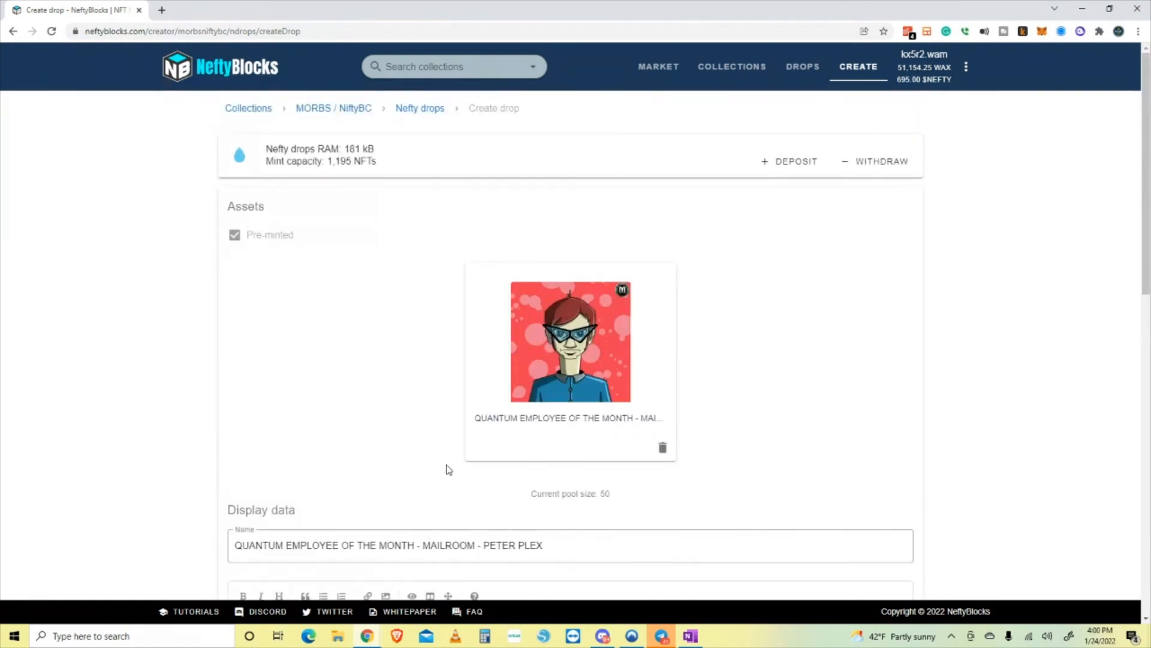
{"action": "scroll", "coordinate": [600, 433], "scroll_direction": "down", "scroll_amount": 2}
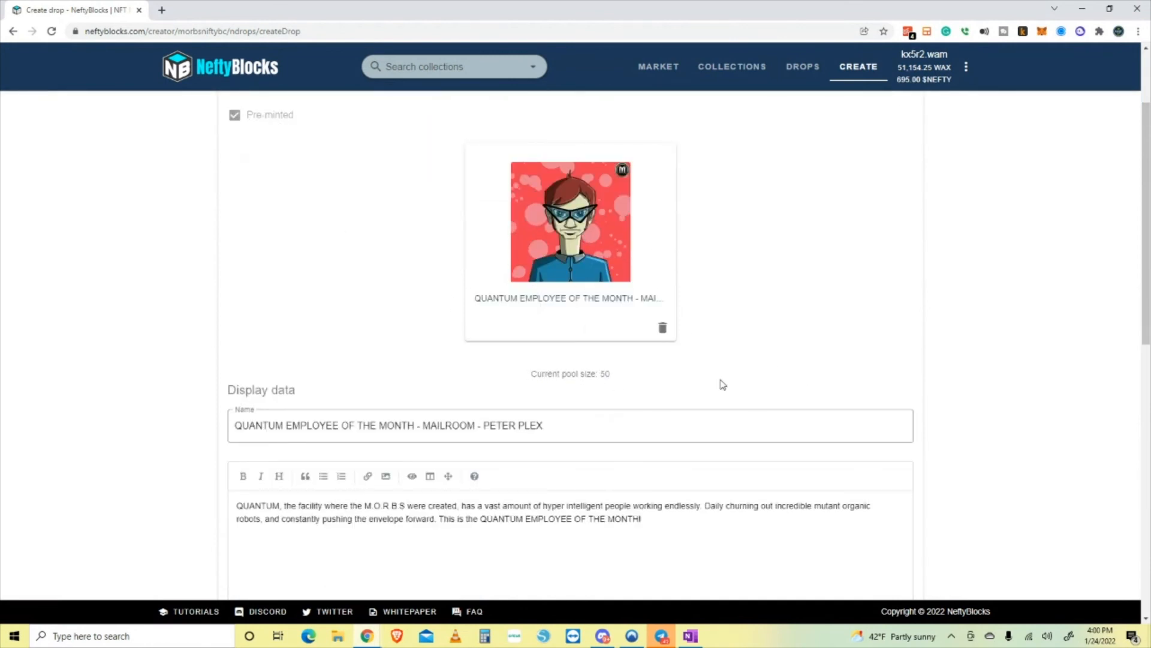
{"action": "scroll", "coordinate": [723, 385], "scroll_direction": "down", "scroll_amount": 2}
{"action": "scroll", "coordinate": [536, 320], "scroll_direction": "down", "scroll_amount": 4}
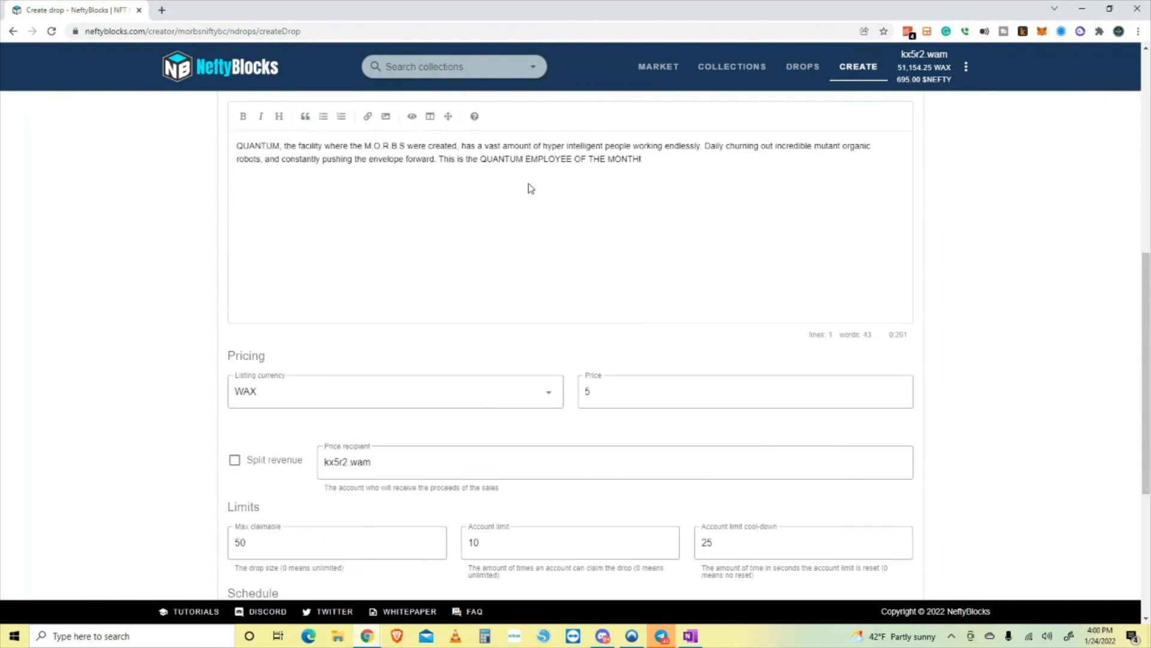
{"action": "scroll", "coordinate": [576, 180], "scroll_direction": "down", "scroll_amount": 3}
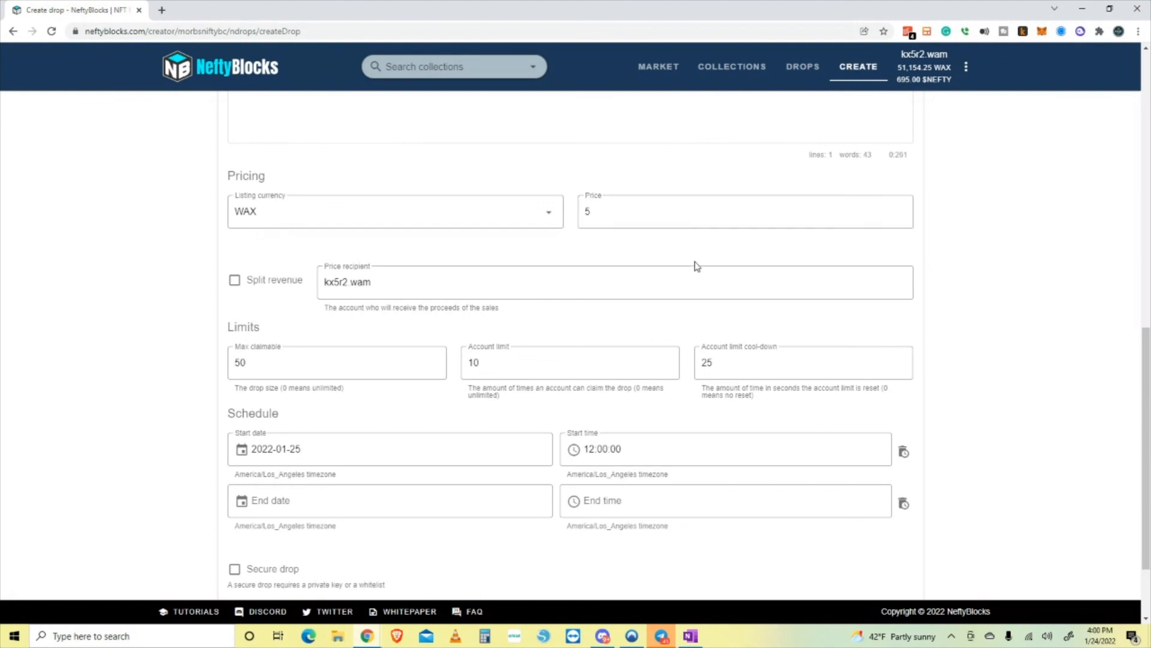
{"action": "scroll", "coordinate": [435, 352], "scroll_direction": "down", "scroll_amount": 1}
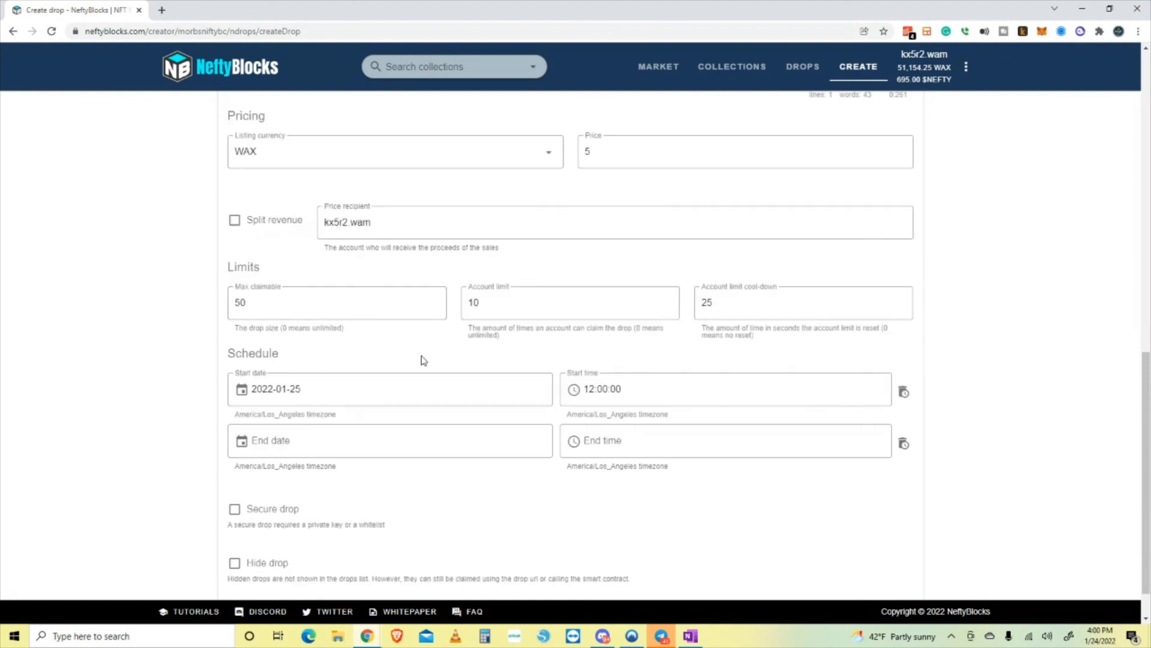
Create the Nefty drop from the completed form, leaving it without an end date and neither secured nor hidden
{"action": "scroll", "coordinate": [361, 336], "scroll_direction": "down", "scroll_amount": 1}
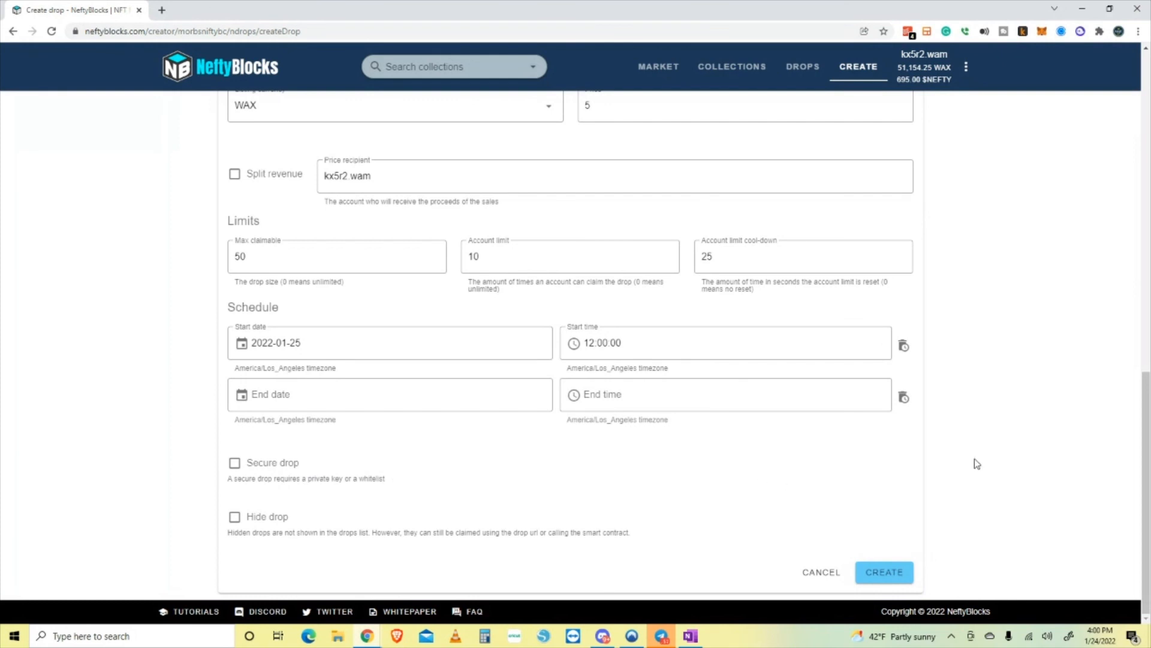
{"action": "left_click", "coordinate": [885, 574]}
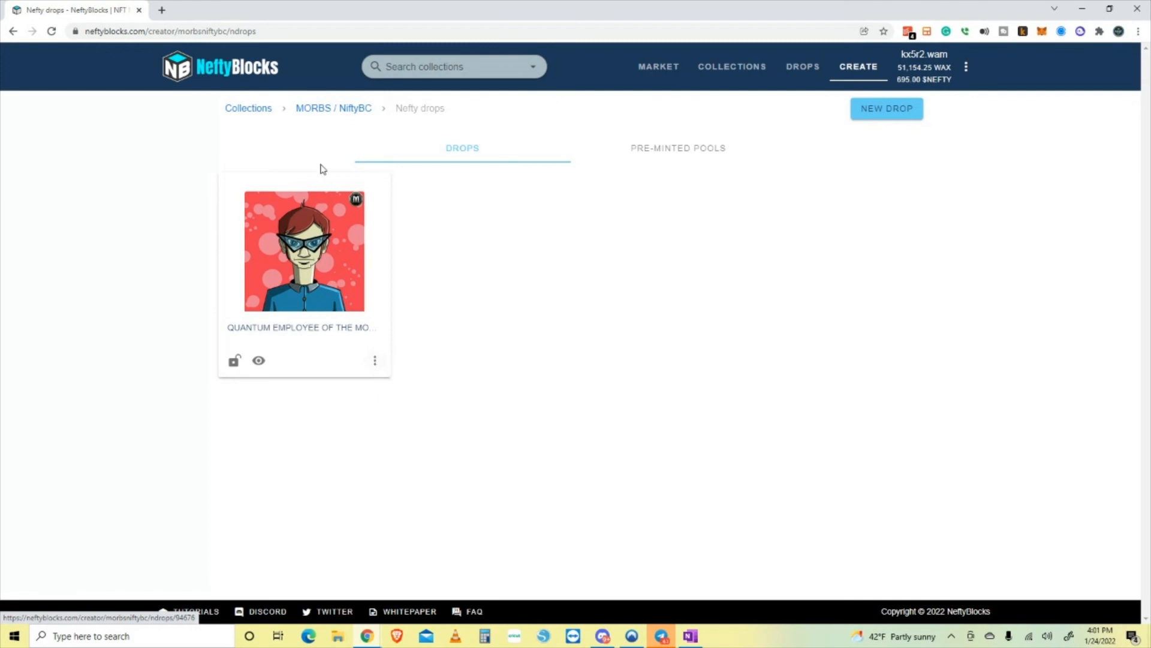
View the new QUANTUM EMPLOYEE OF THE MONTH drop's public page, examine its price, limits and description, and open the collection's drops listing
{"action": "left_click", "coordinate": [374, 362]}
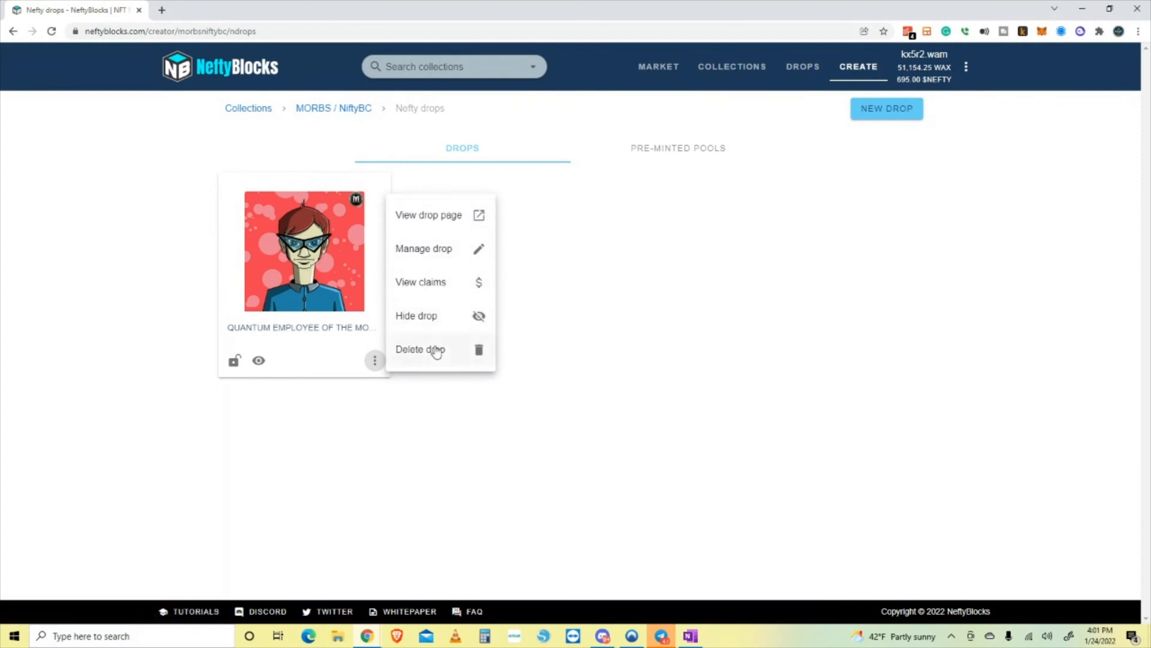
{"action": "left_click", "coordinate": [449, 224]}
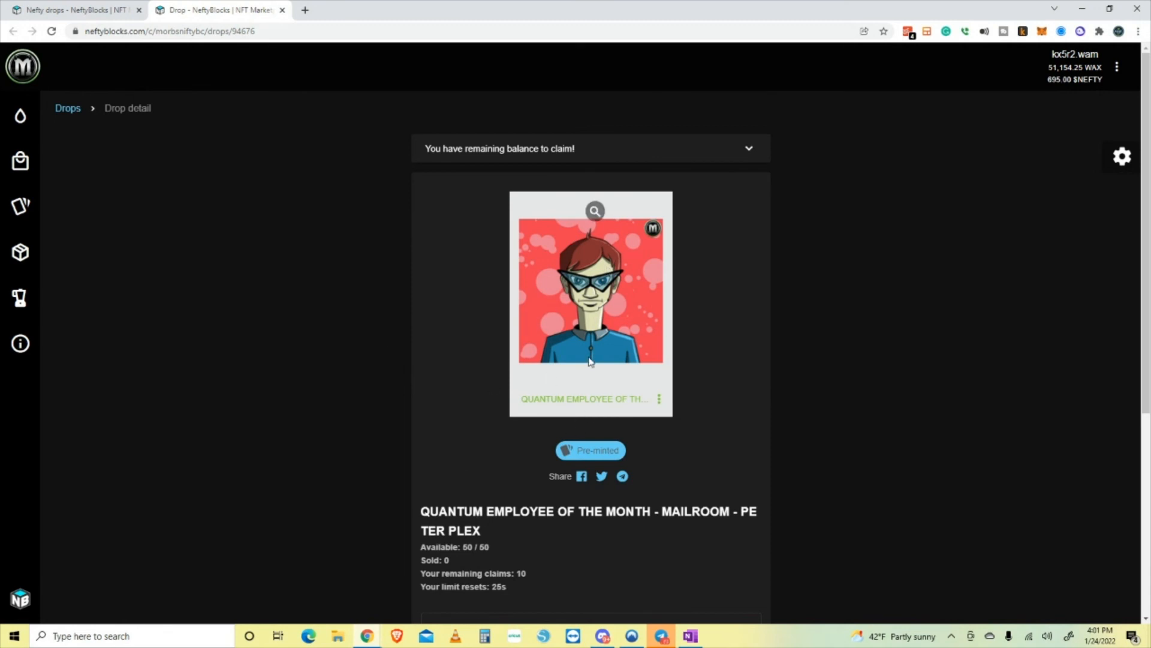
{"action": "scroll", "coordinate": [670, 495], "scroll_direction": "down", "scroll_amount": 5}
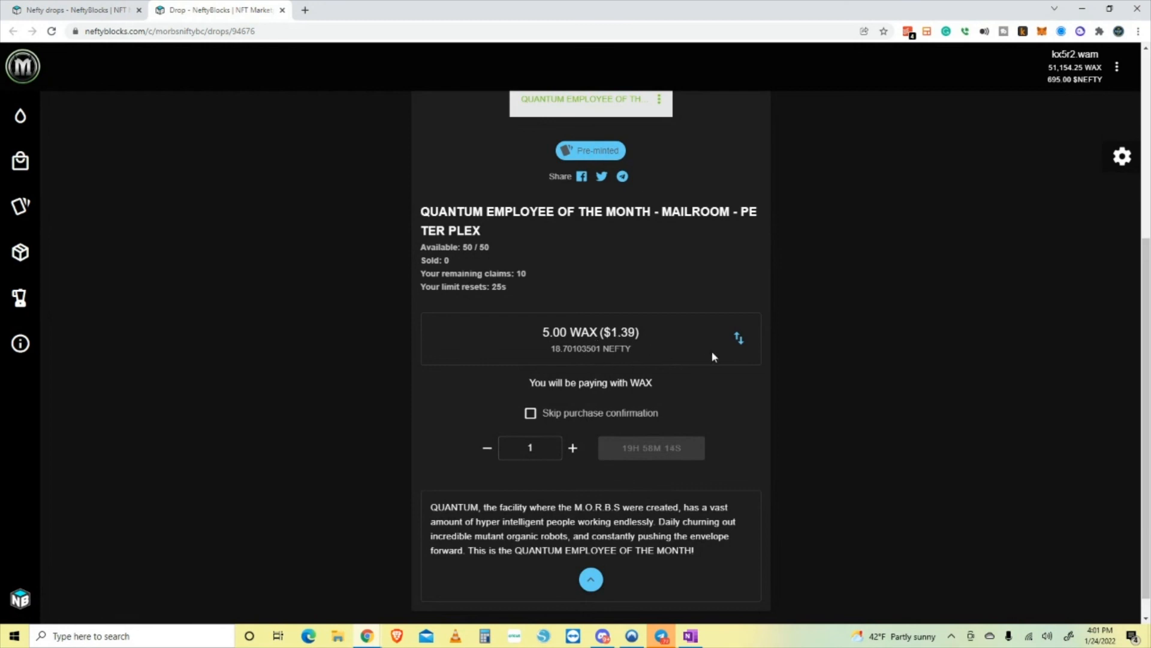
{"action": "scroll", "coordinate": [708, 349], "scroll_direction": "up", "scroll_amount": 5}
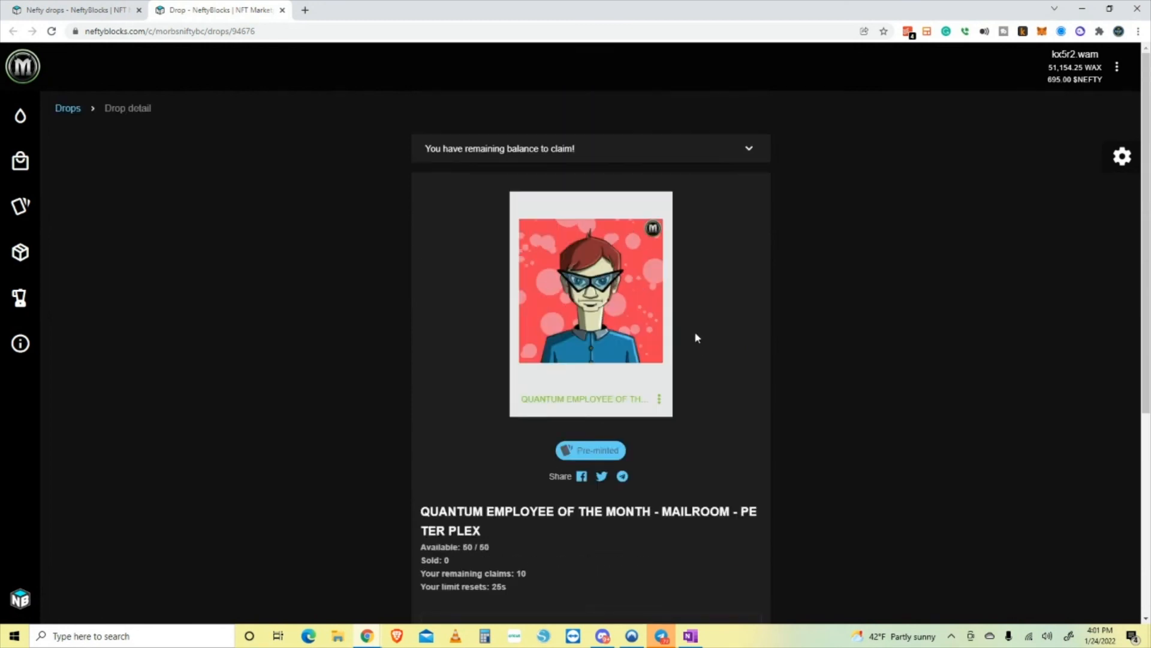
{"action": "scroll", "coordinate": [696, 336], "scroll_direction": "down", "scroll_amount": 5}
{"action": "scroll", "coordinate": [657, 453], "scroll_direction": "up", "scroll_amount": 5}
{"action": "left_click", "coordinate": [63, 124]}
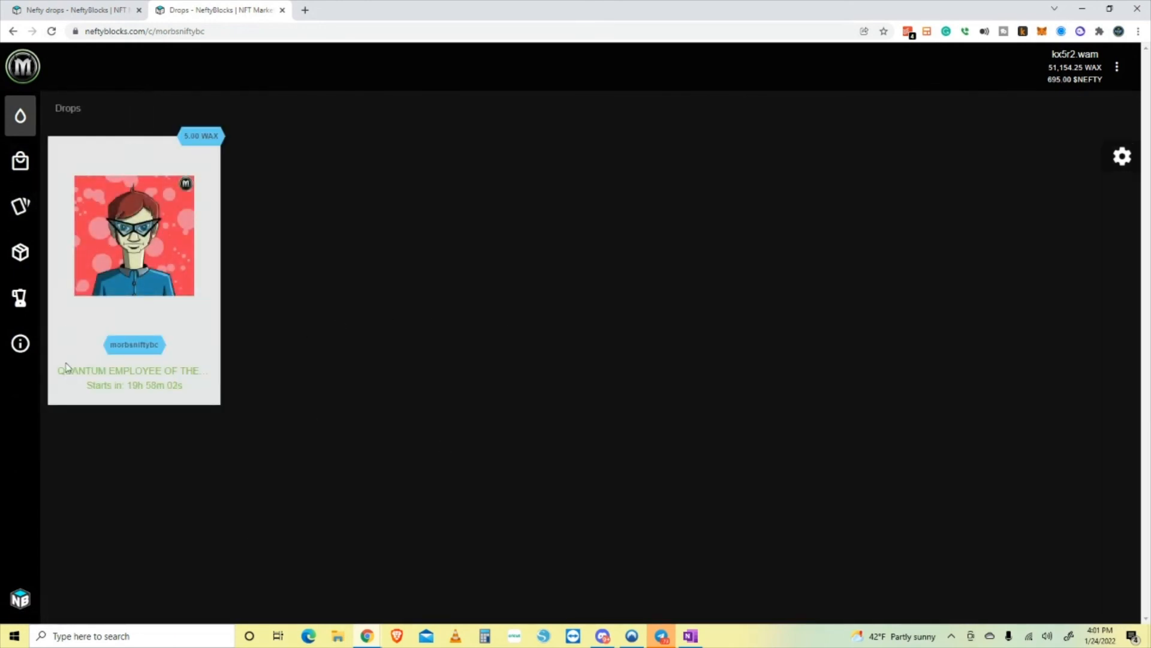
{"action": "mouse_move", "coordinate": [12, 189]}
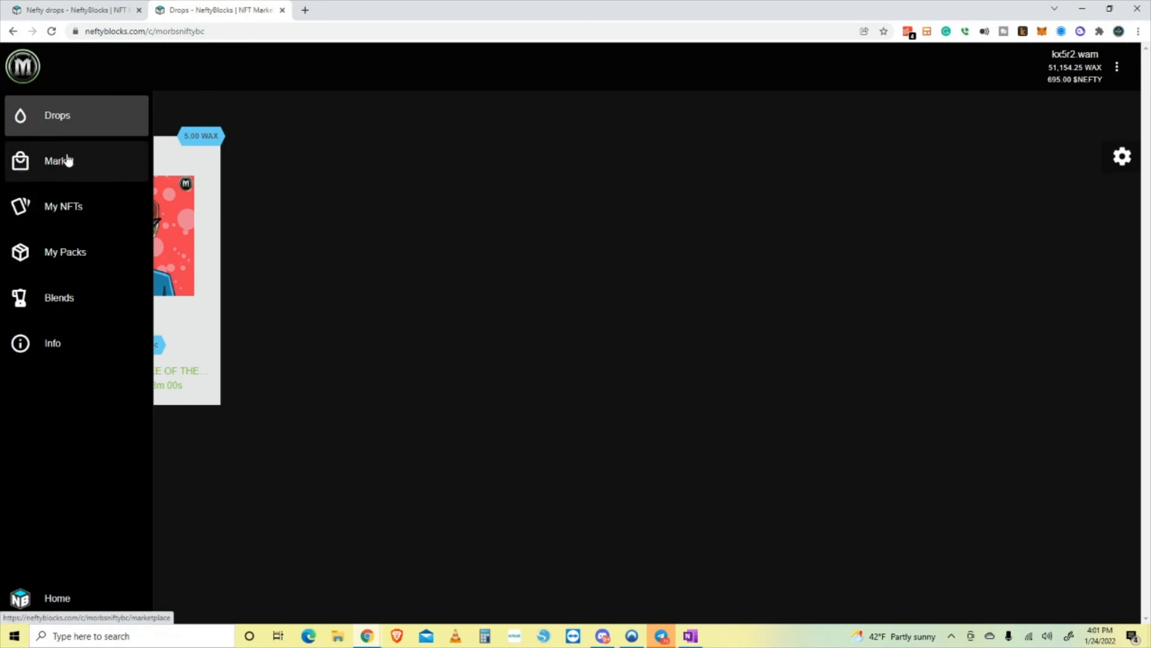